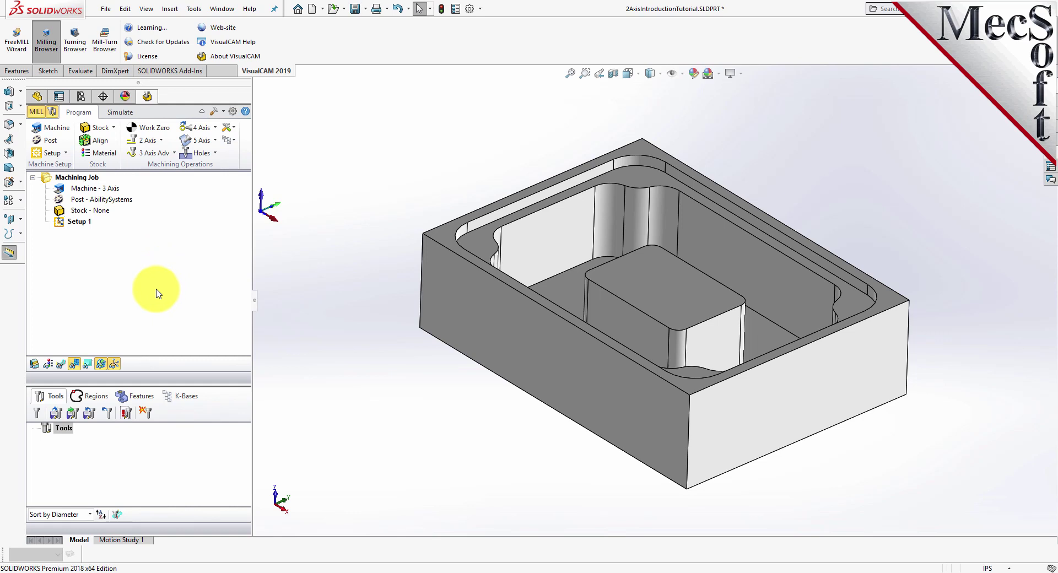
Step: Define the machine tool manually as a 3 Axis machine and confirm the machine setup
click(57, 128)
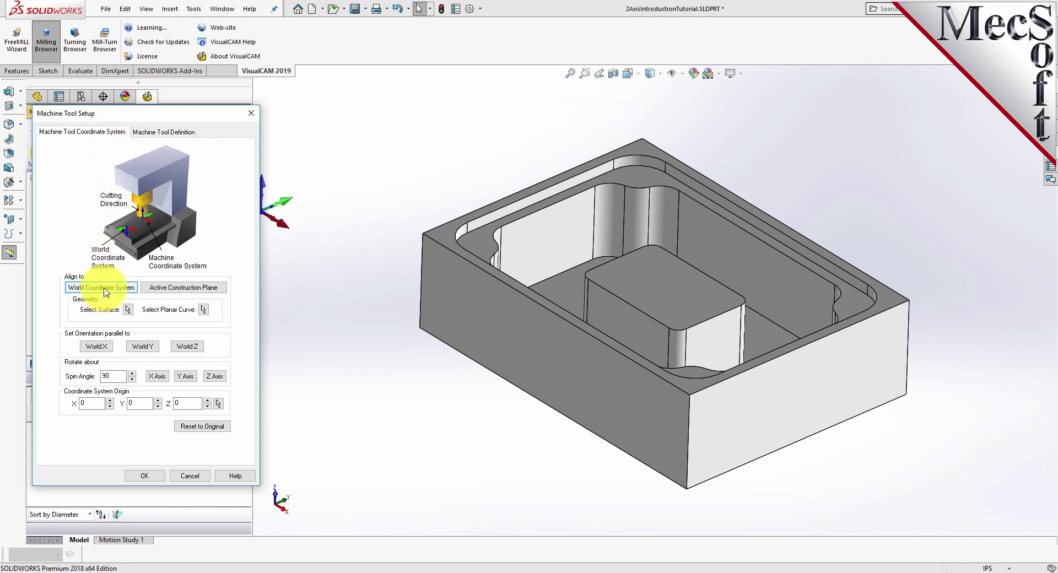
drag(170, 117, 141, 127)
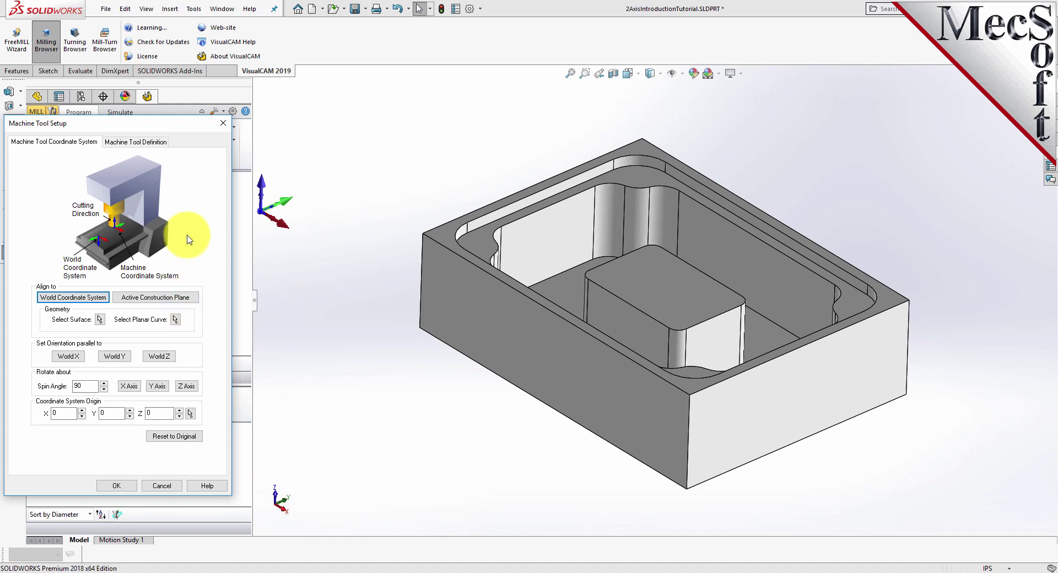
click(157, 143)
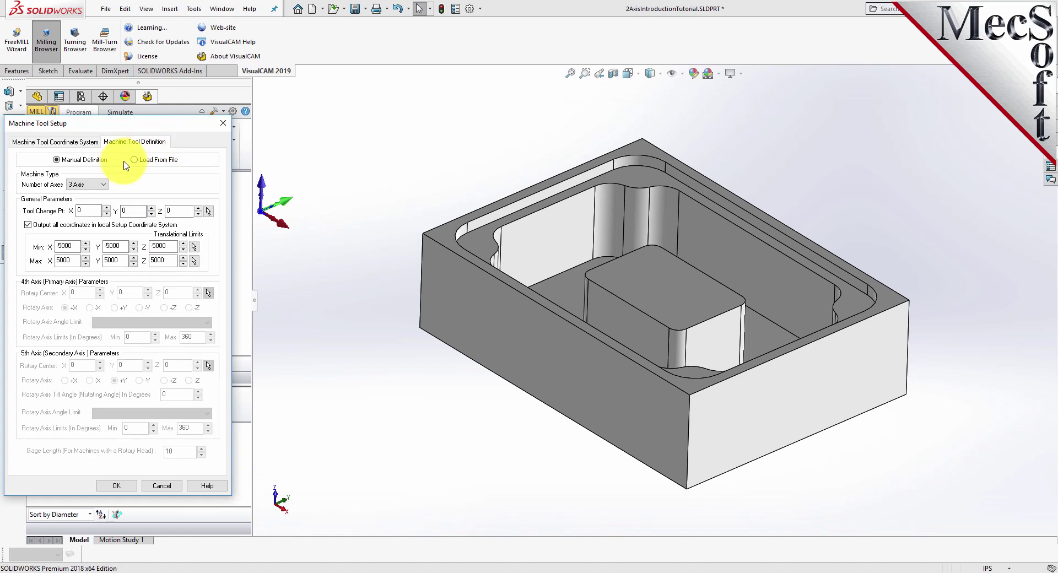
click(90, 185)
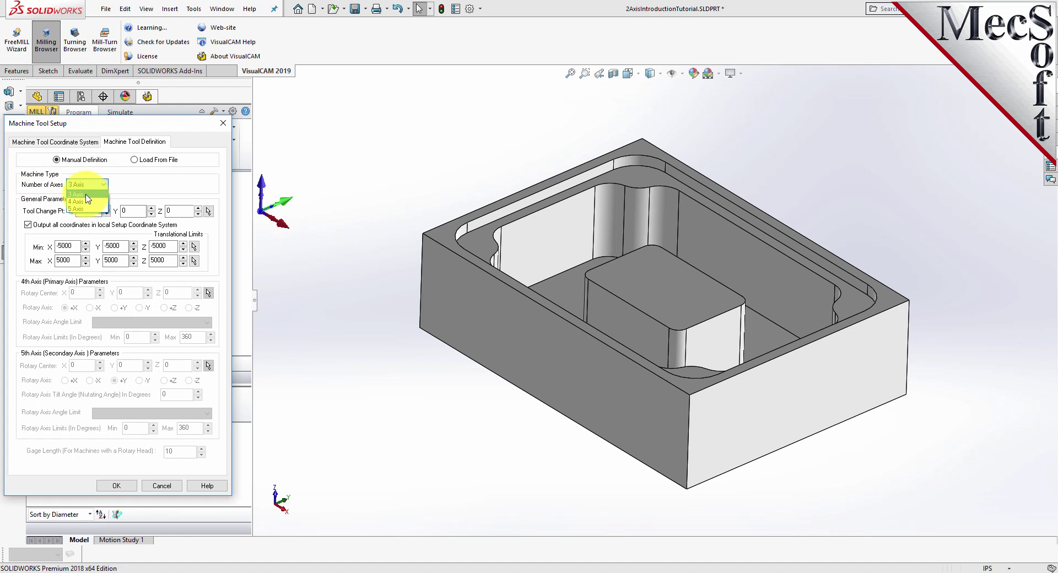
click(86, 195)
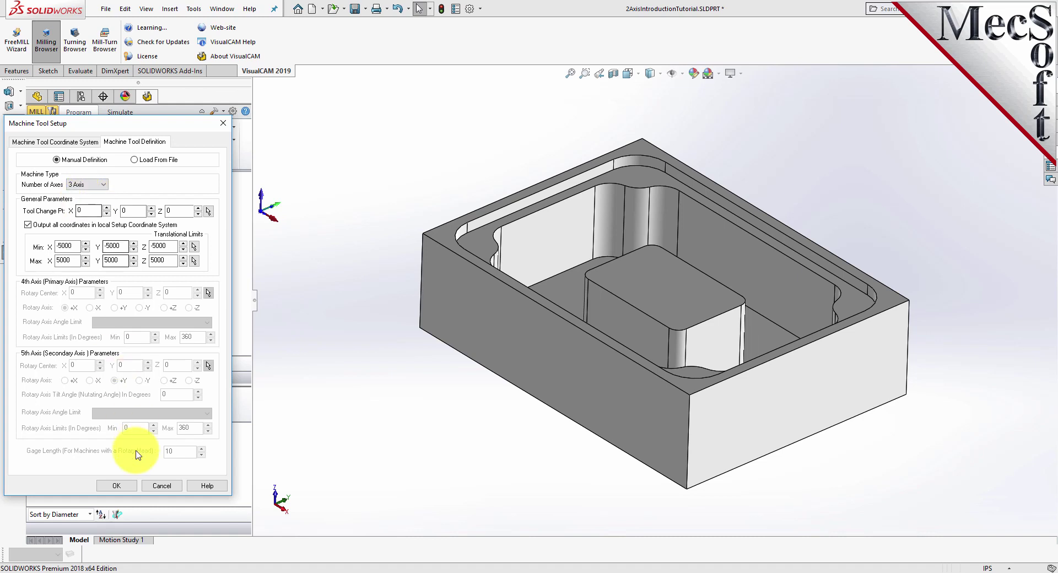
click(130, 485)
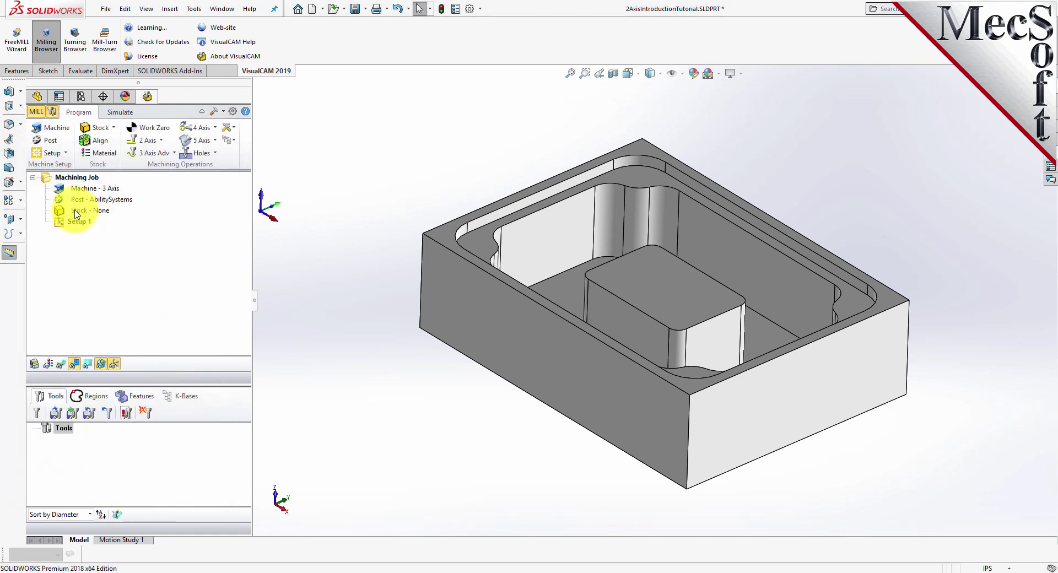
click(60, 190)
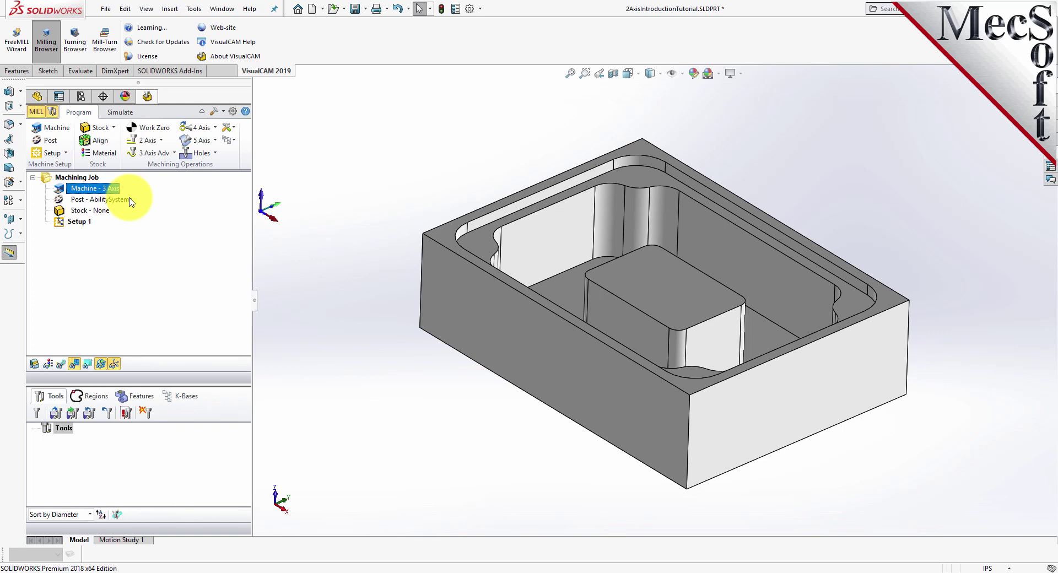
Step: Set the current post processor to Haas with .nc as the posted file extension
click(51, 141)
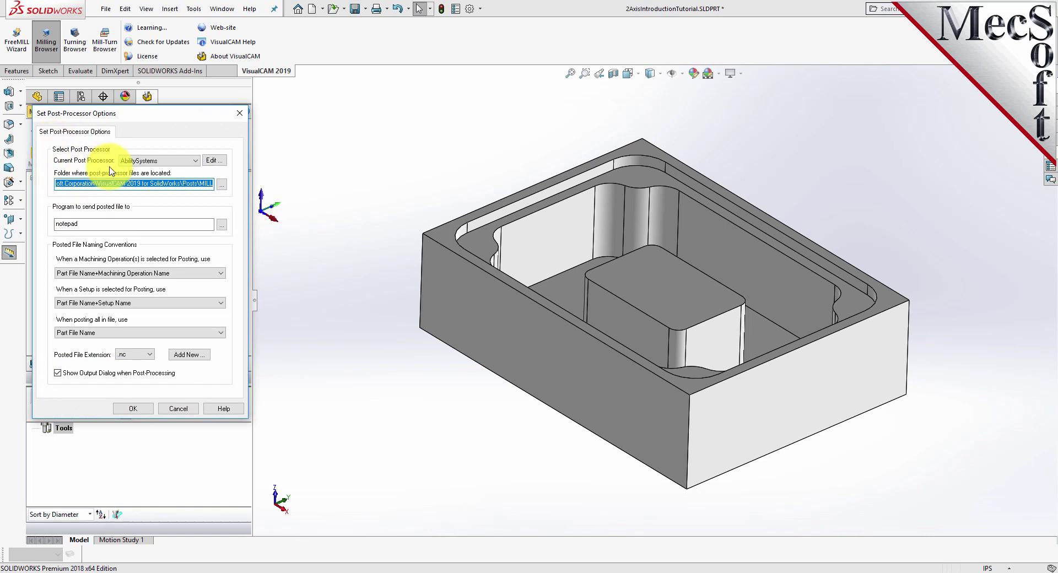
click(195, 161)
drag(196, 186, 195, 238)
scroll(168, 248, down, 6)
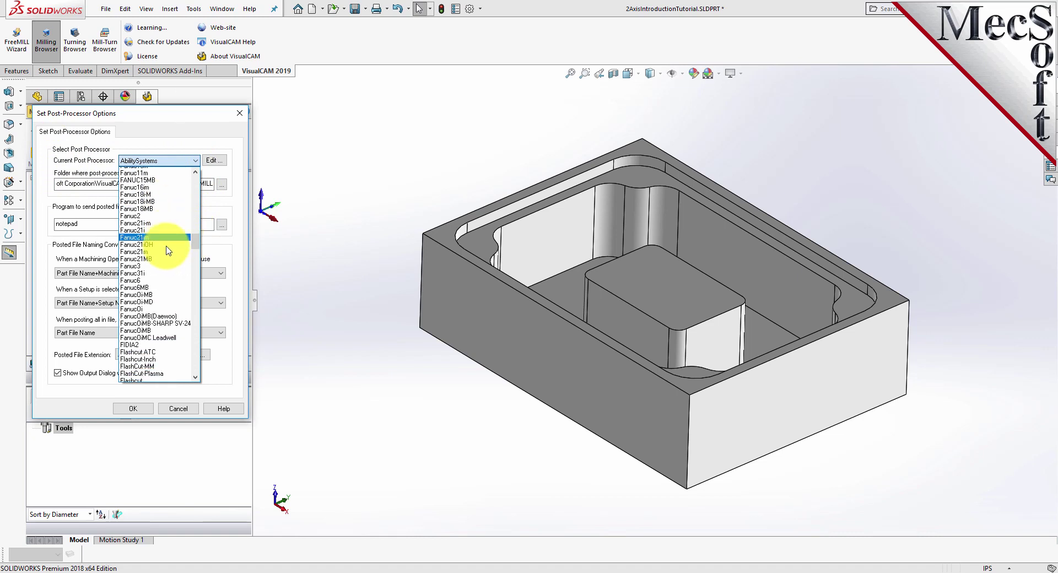
scroll(165, 262, down, 10)
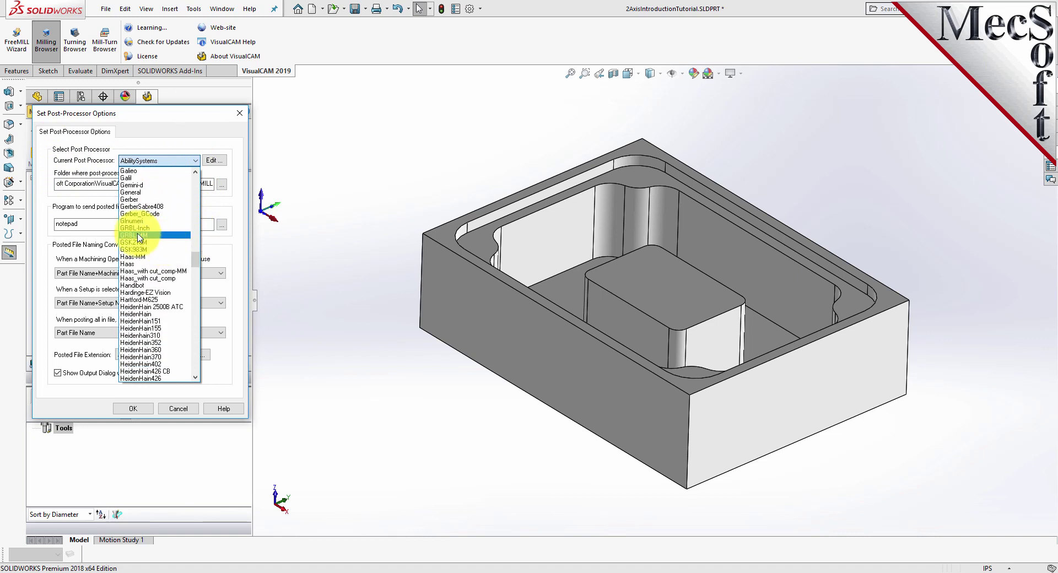
click(131, 264)
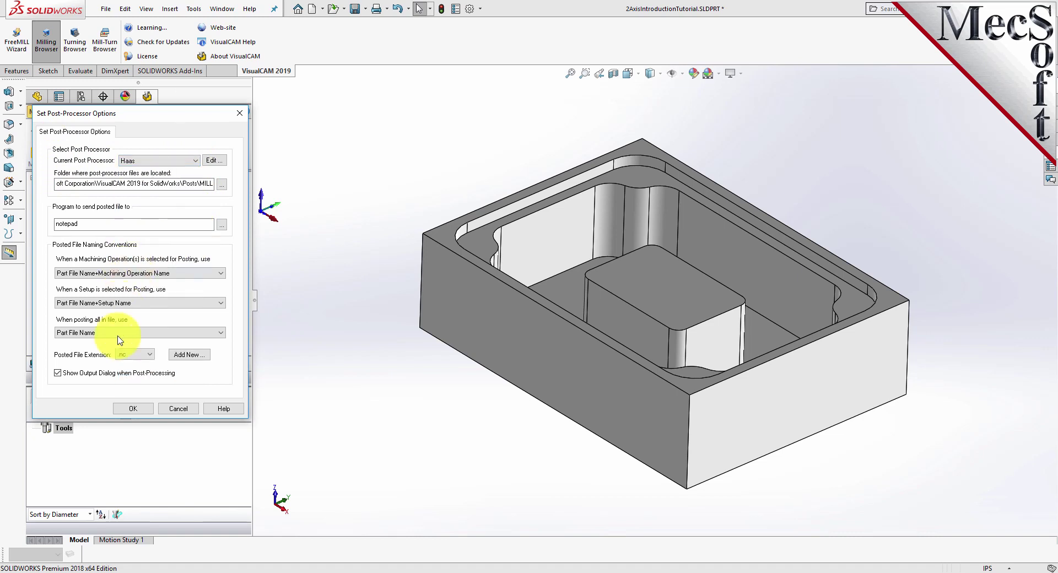
click(137, 354)
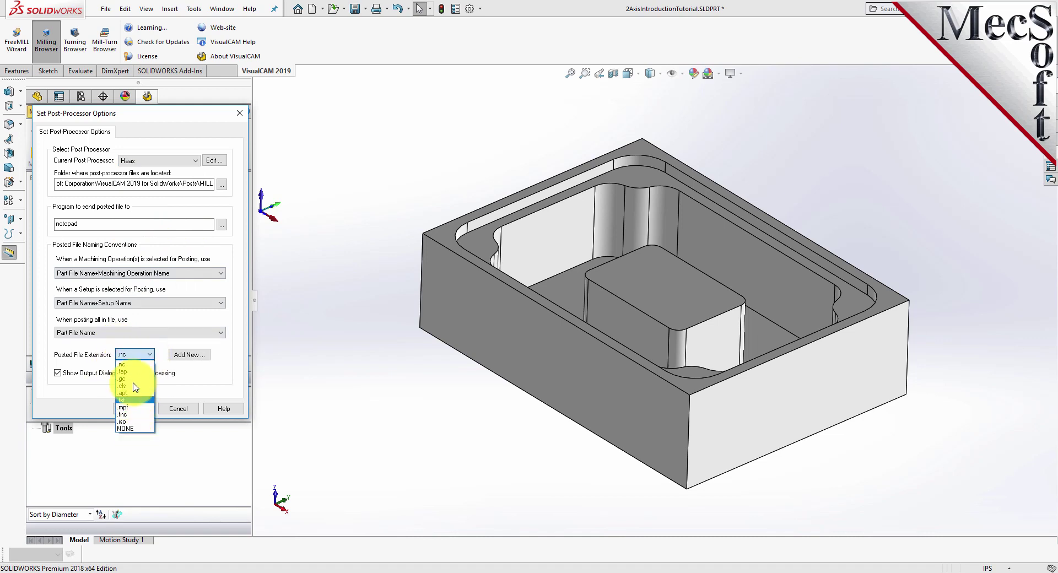
click(132, 364)
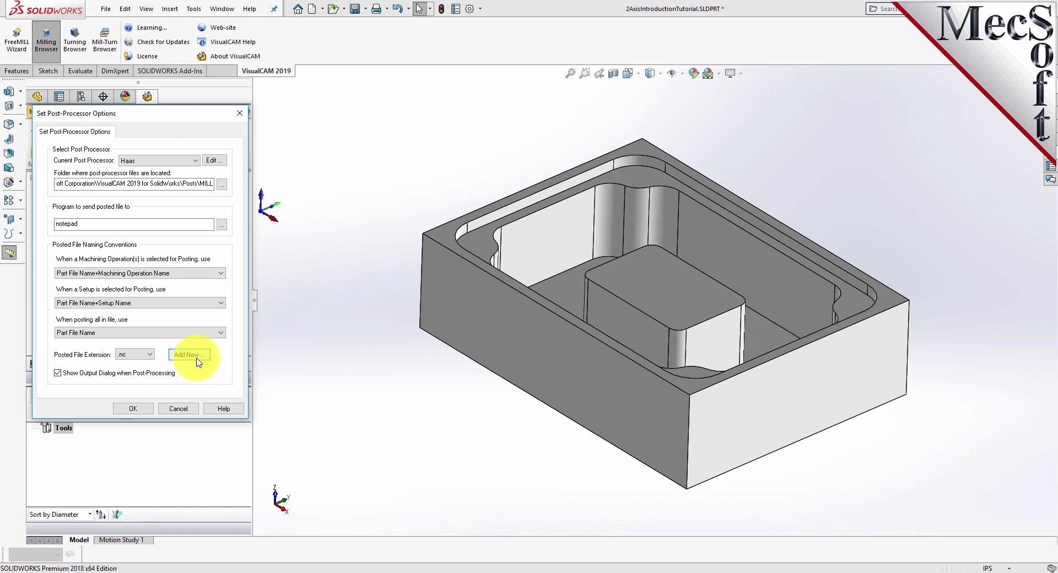
click(141, 408)
click(60, 199)
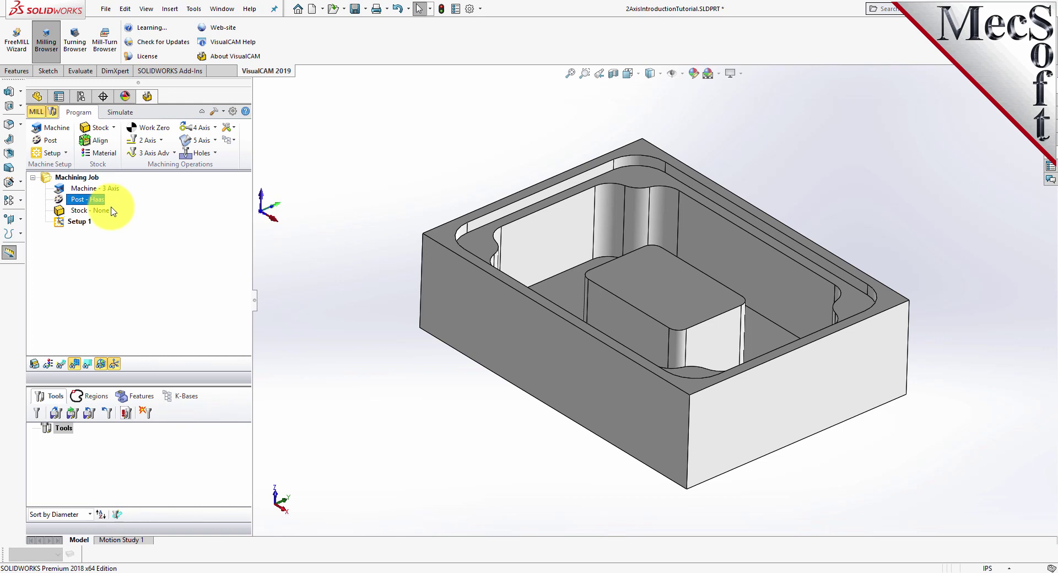
click(59, 221)
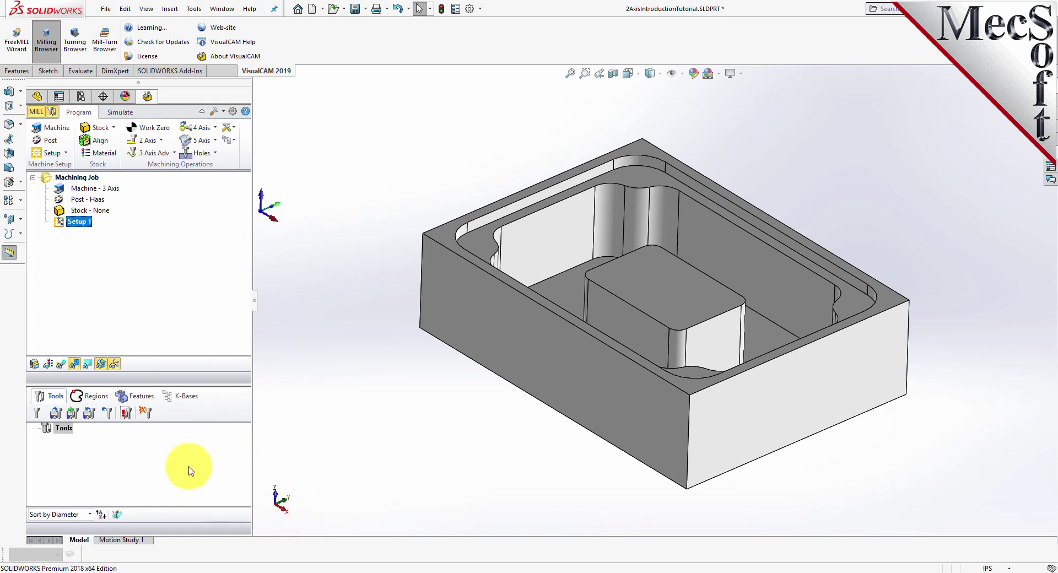
click(113, 366)
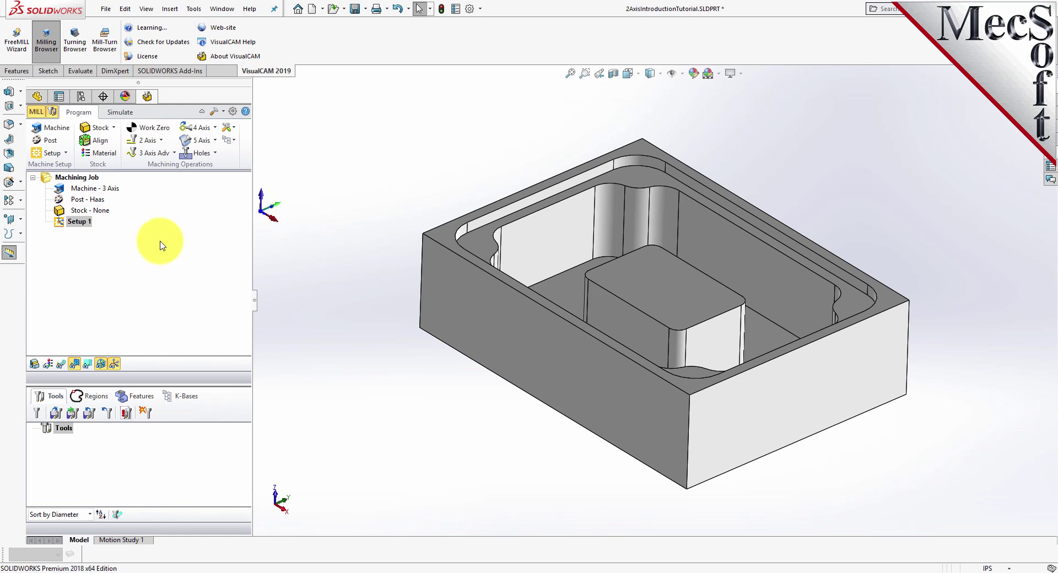
Step: Create a box stock from the model bounding box with height 2.5, referenced to the lower south-west corner
click(113, 130)
click(114, 129)
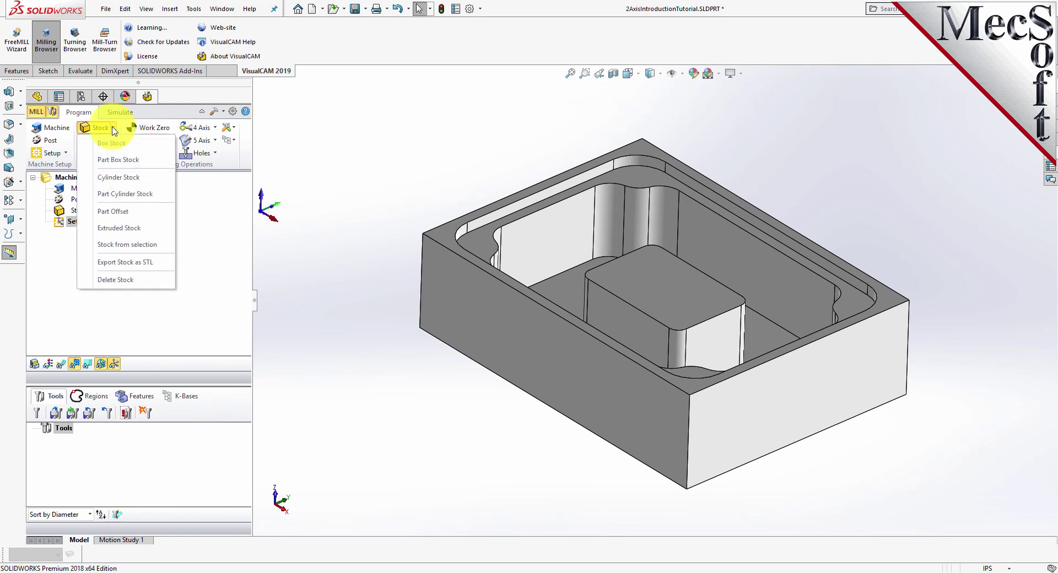
click(147, 148)
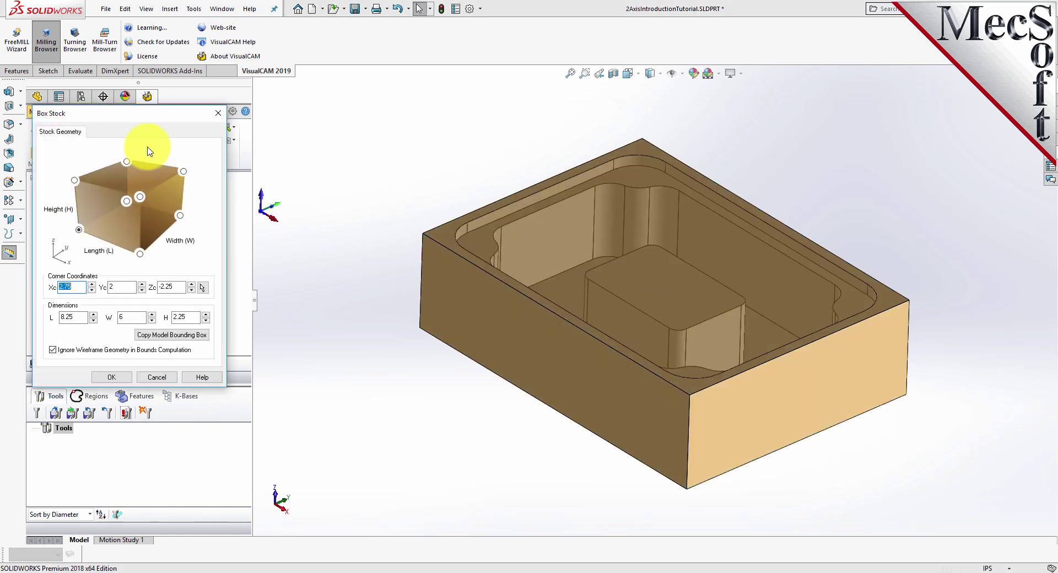
click(166, 336)
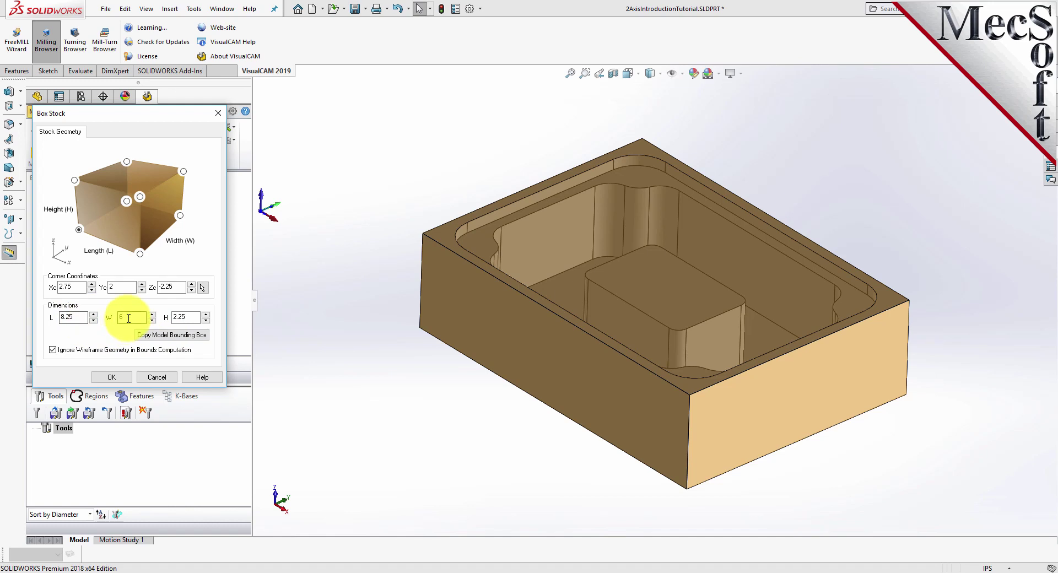
double_click(187, 317)
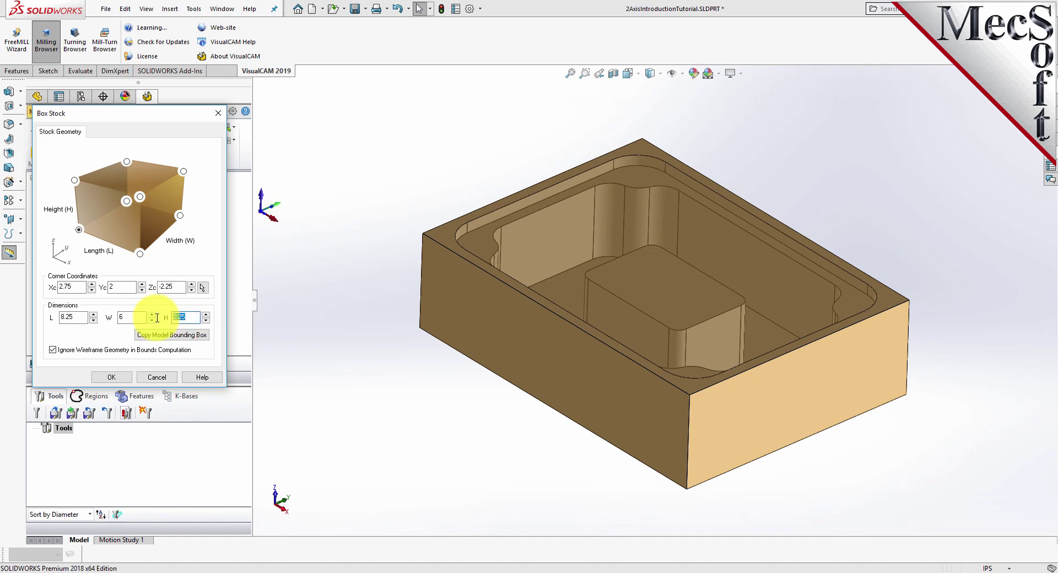
text(2)
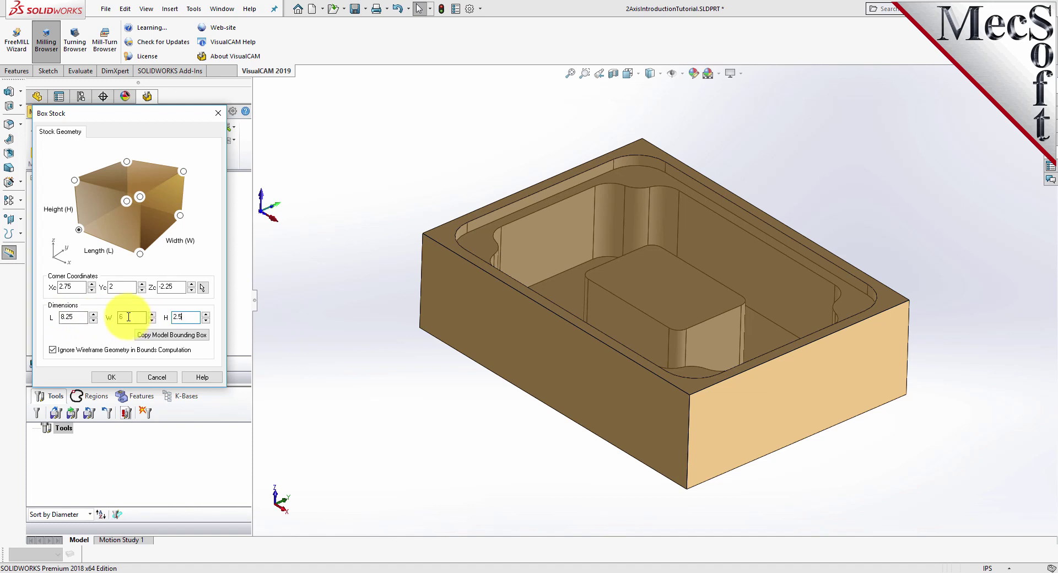
click(78, 231)
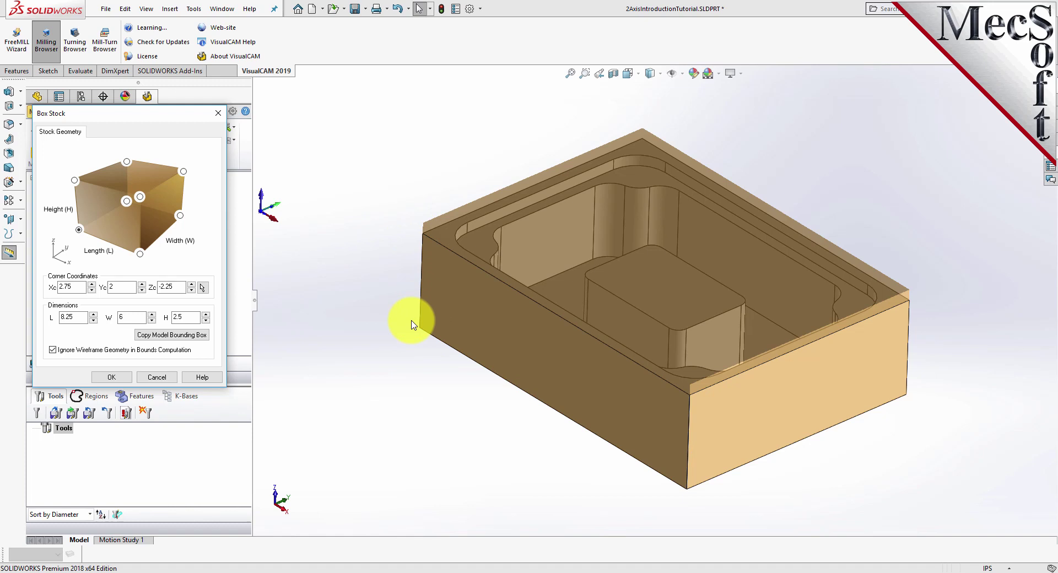
click(110, 378)
click(60, 212)
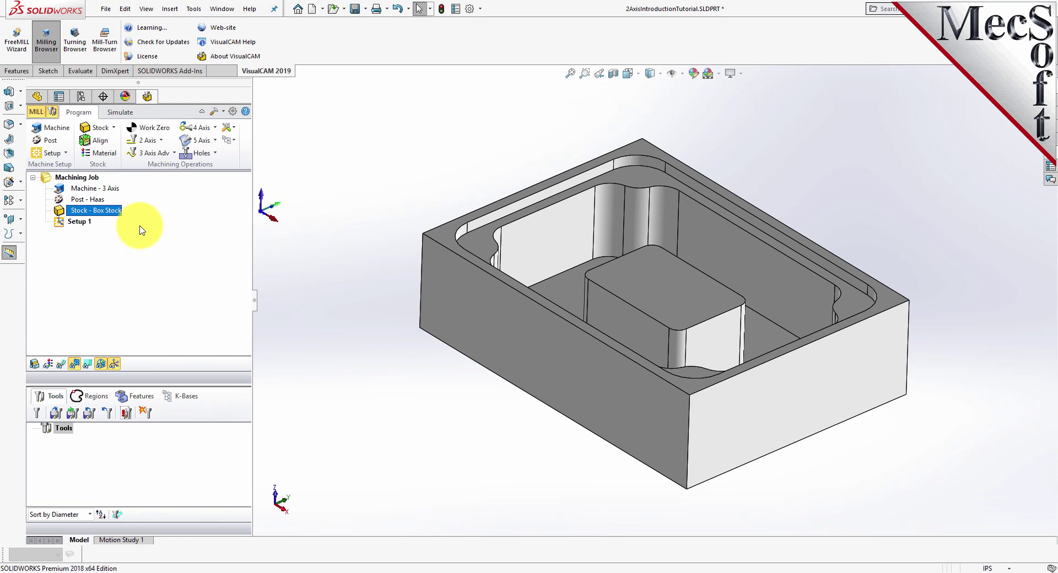
Step: Turn on the stock display and inspect the box stock around the part
click(35, 366)
click(35, 366)
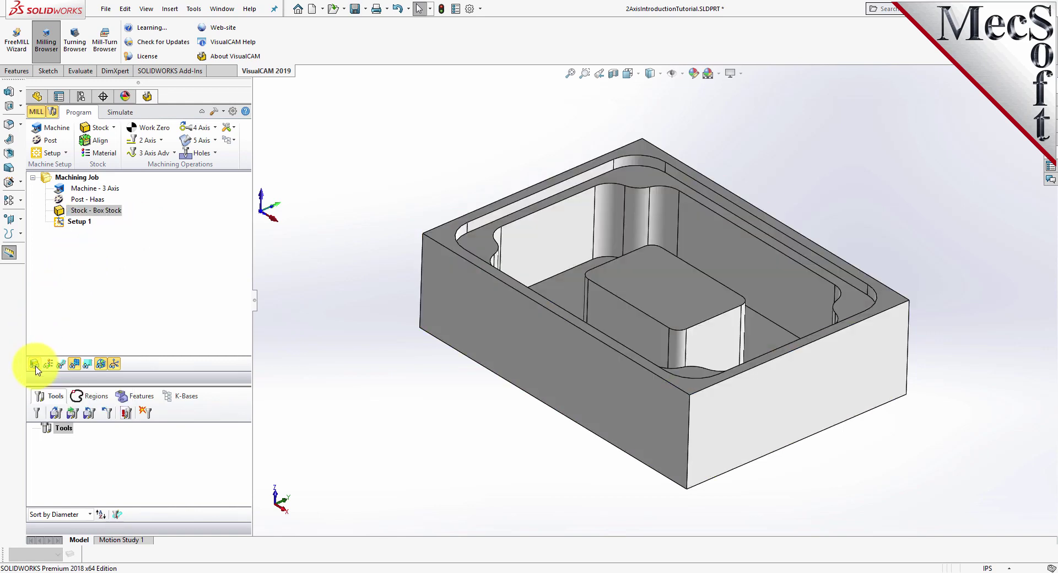
click(36, 366)
mouse_move(534, 450)
middle_down()
mouse_move(478, 412)
mouse_move(479, 378)
mouse_move(538, 442)
middle_up()
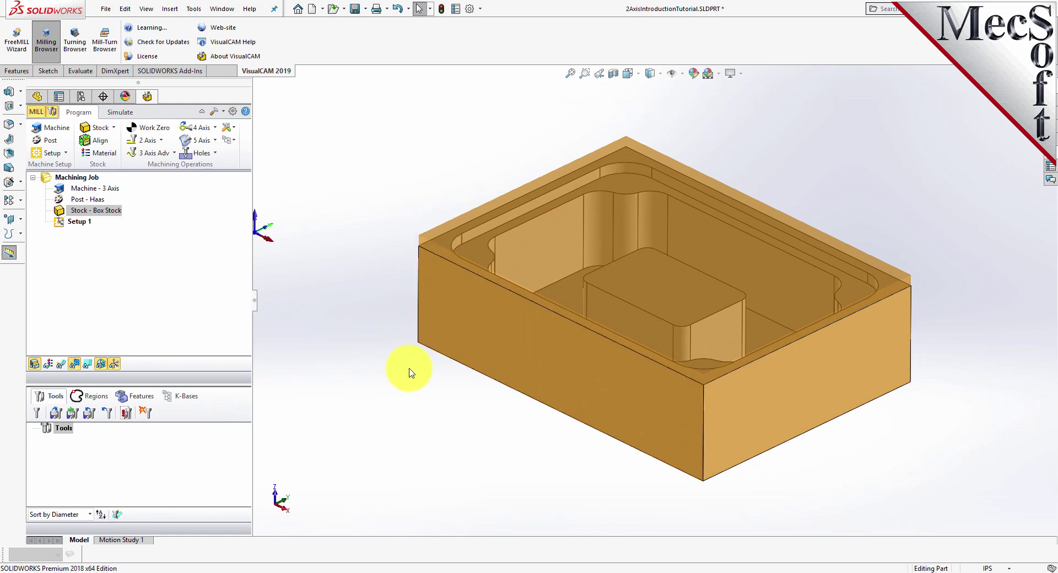
scroll(438, 375, down, 1)
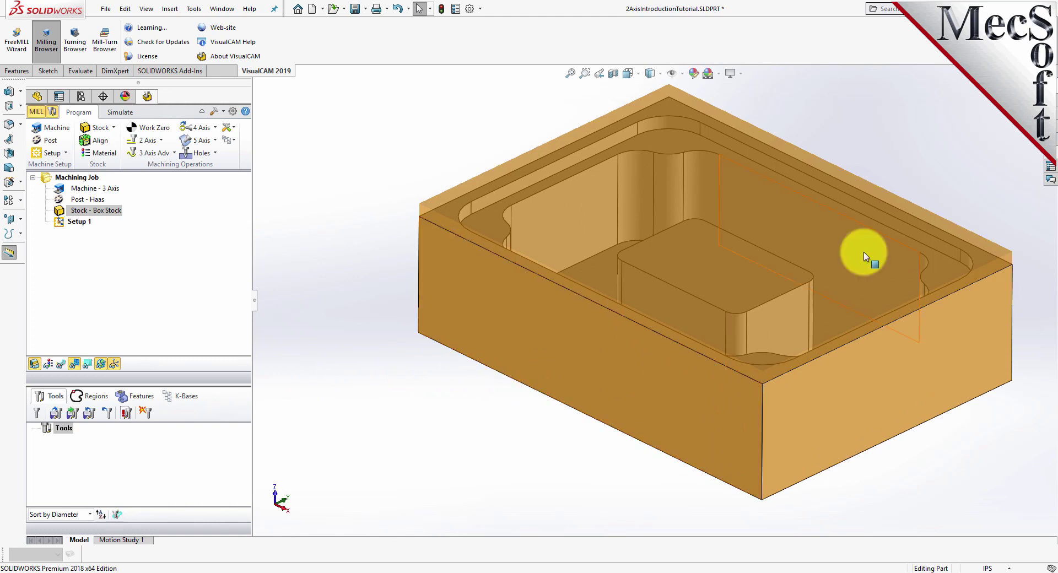
scroll(799, 287, up, 2)
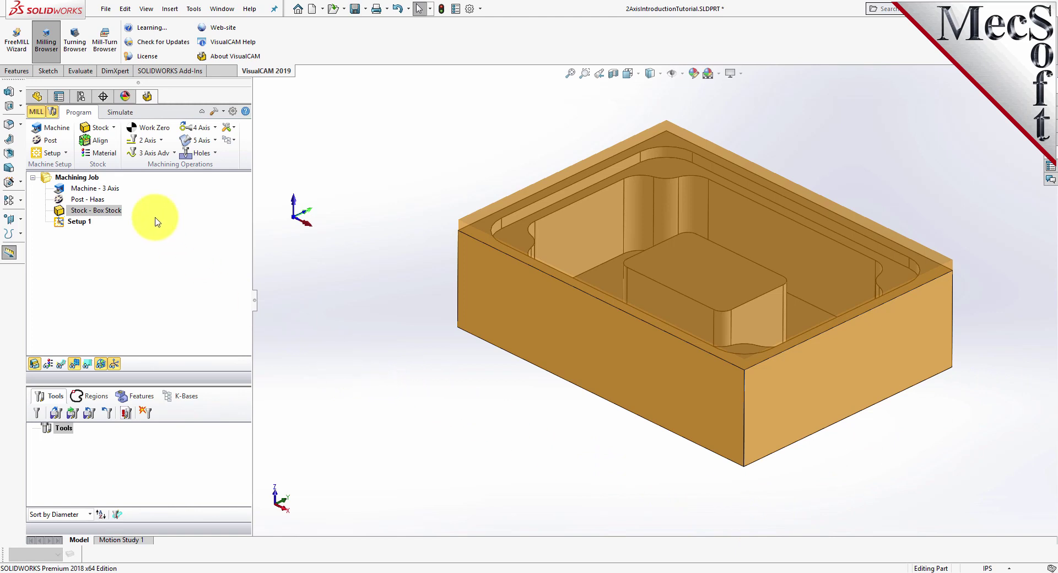
Step: Align the stock about the part with Bottom Z alignment and Center XY alignment
click(104, 144)
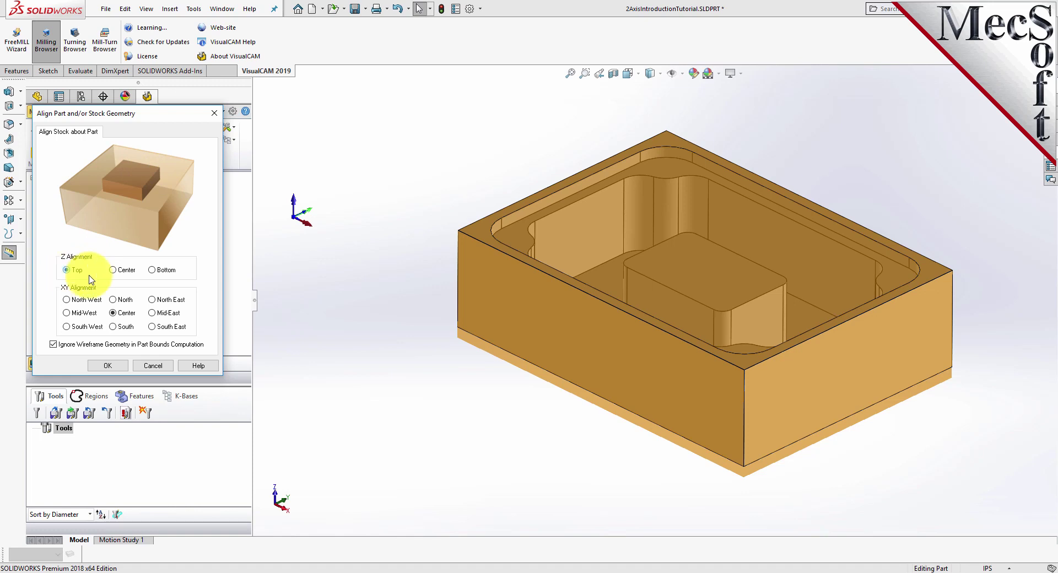
click(153, 270)
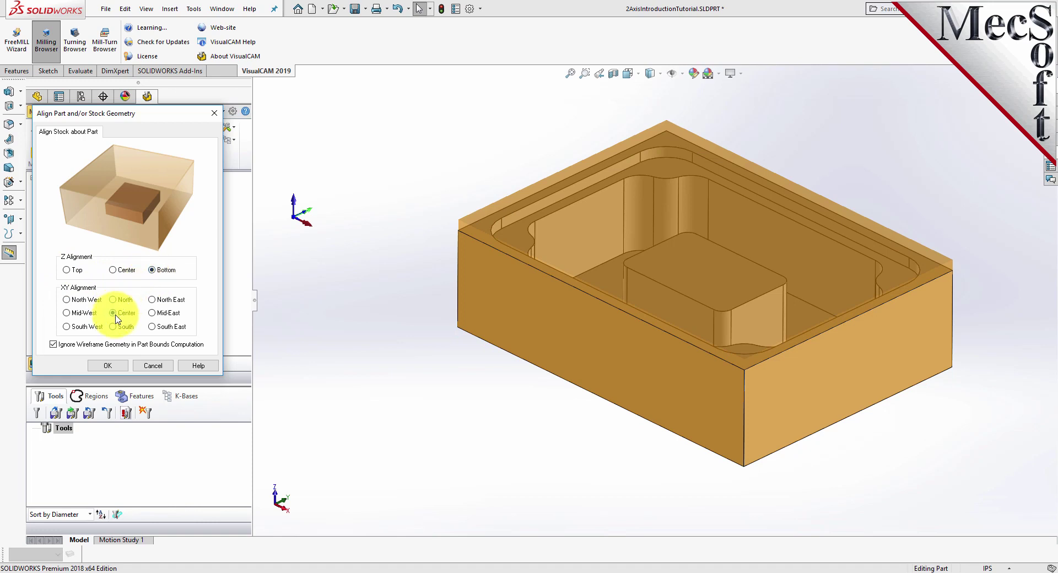
click(114, 366)
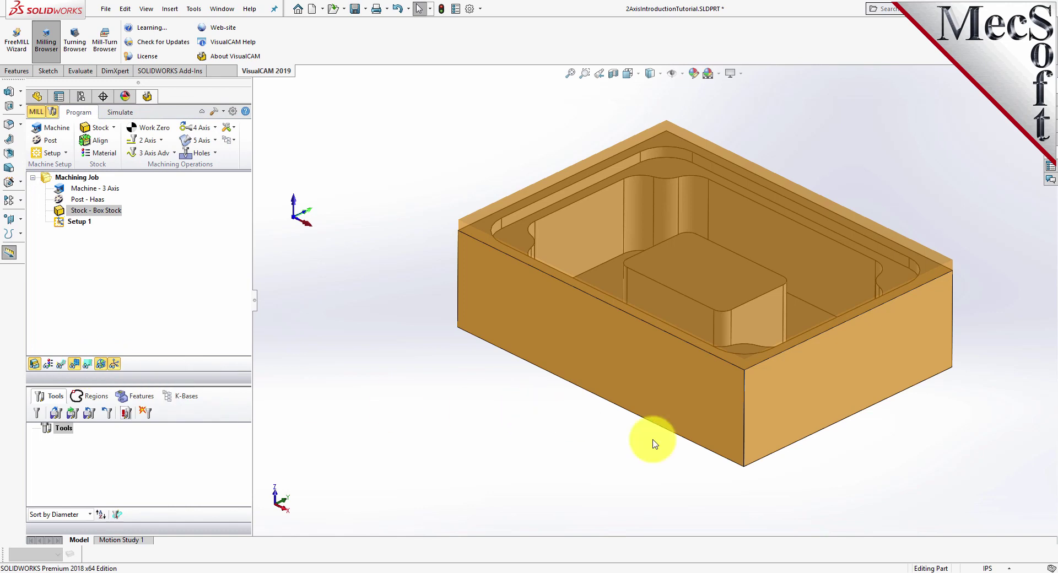
middle_drag(720, 473, 741, 462)
scroll(768, 356, down, 2)
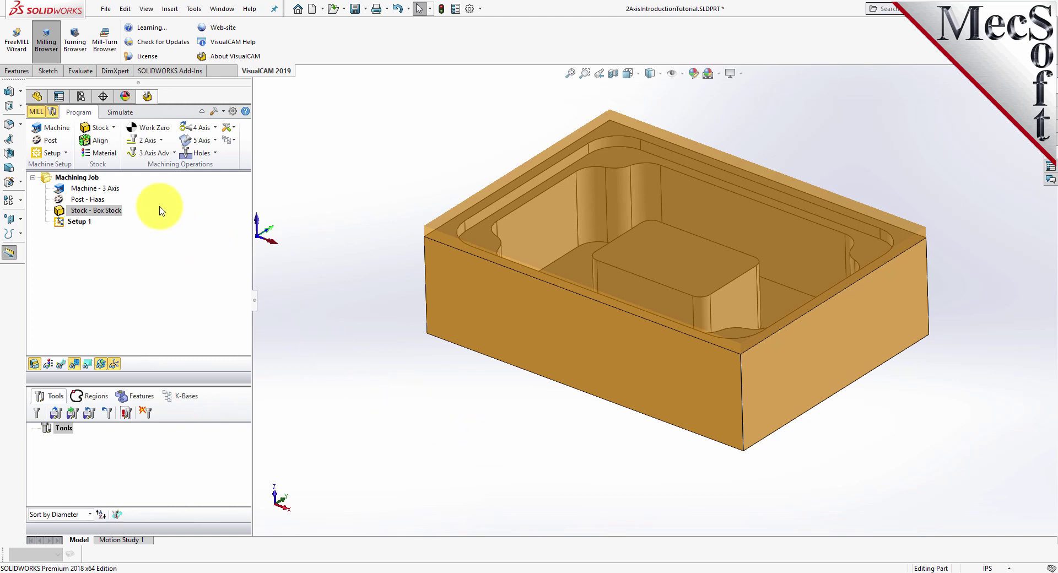
Step: Assign ALUMINUM - 6061 as the stock material and display its texture on the stock
click(105, 154)
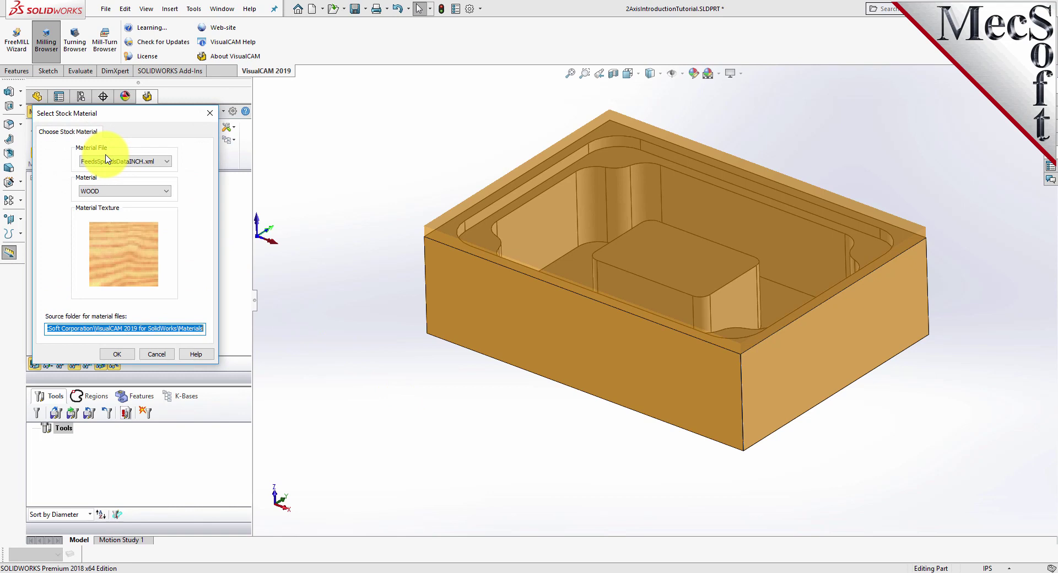
click(133, 191)
drag(169, 299, 170, 232)
click(123, 215)
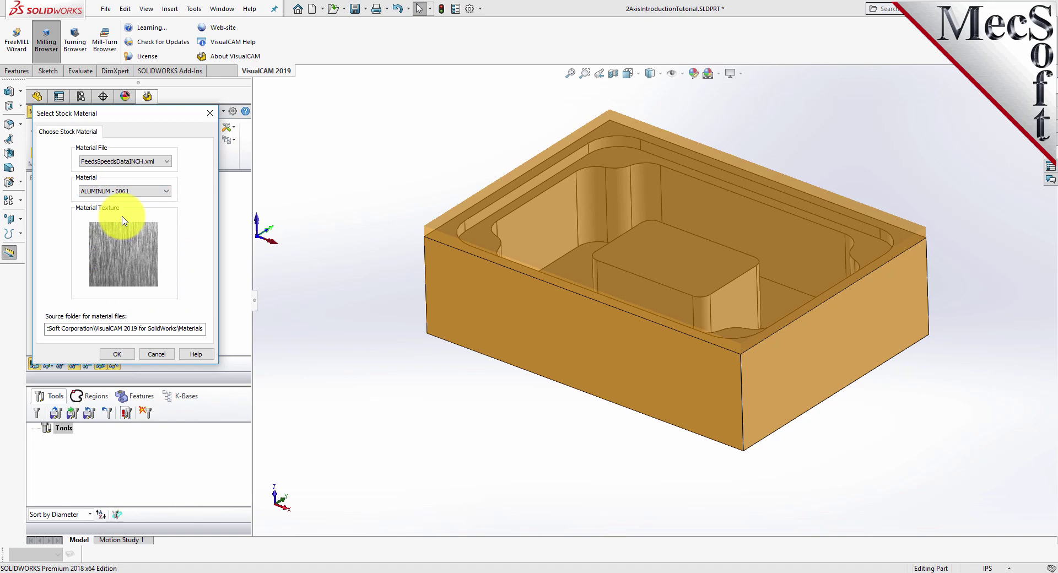
click(116, 355)
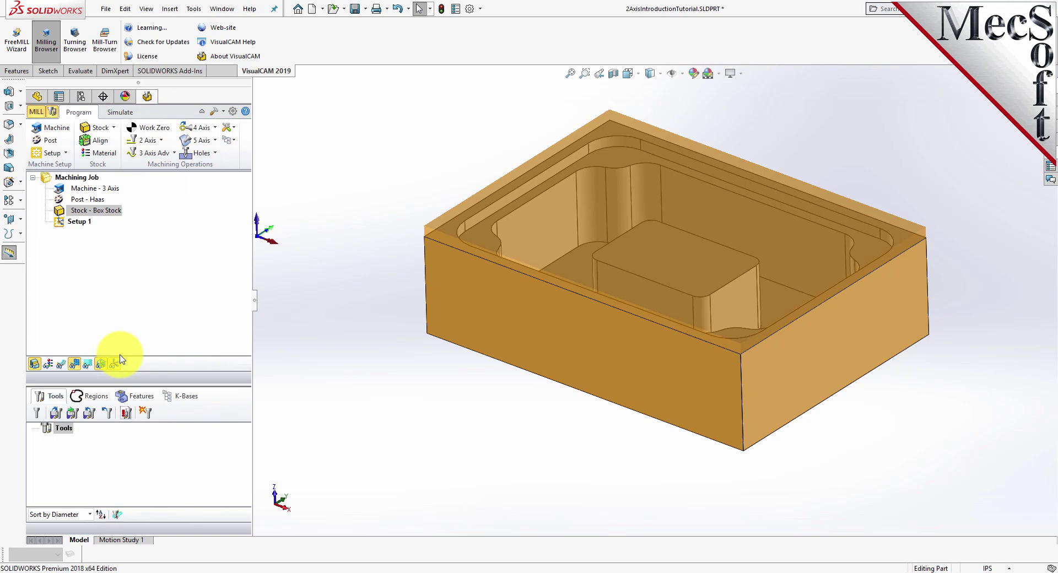
click(49, 365)
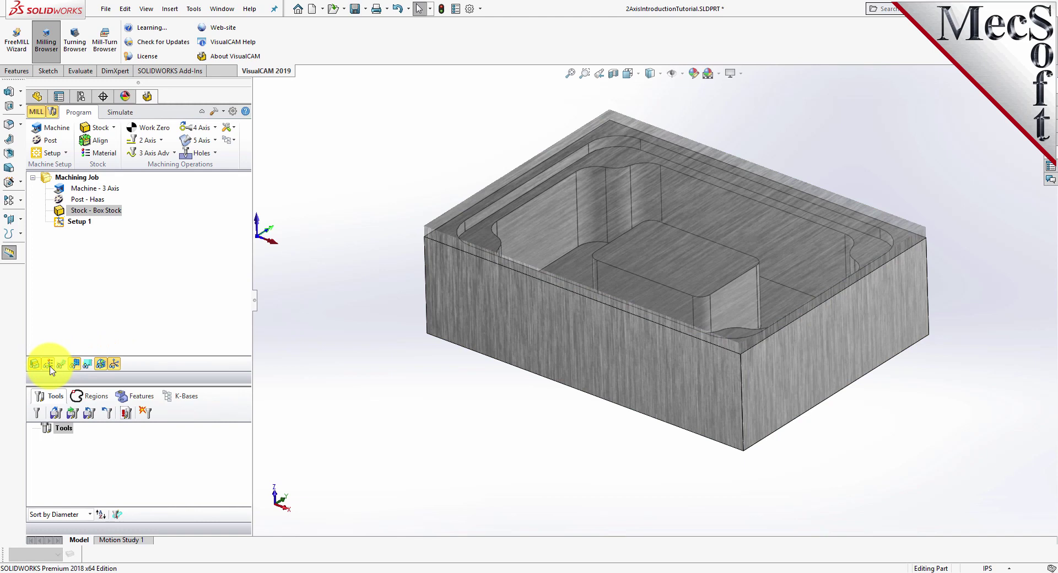
Step: Toggle the material texture display to compare the stock's appearance, leaving the texture turned off
click(50, 366)
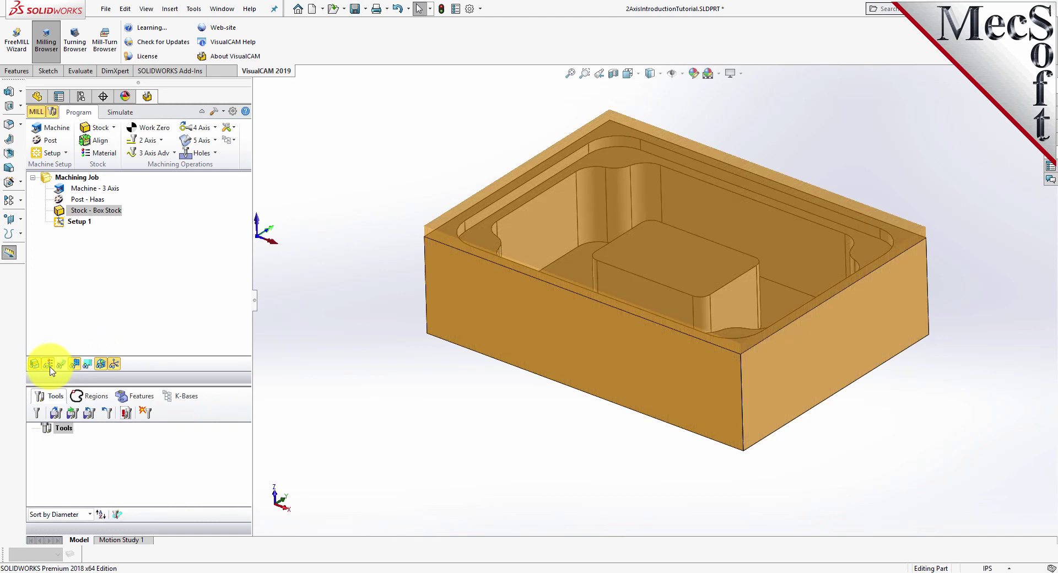
click(49, 365)
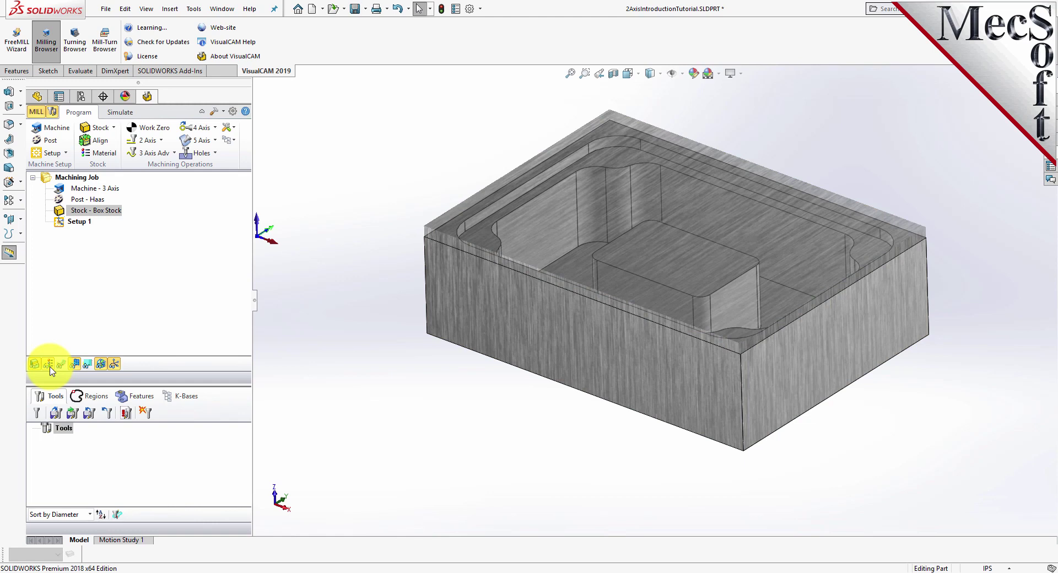
click(49, 365)
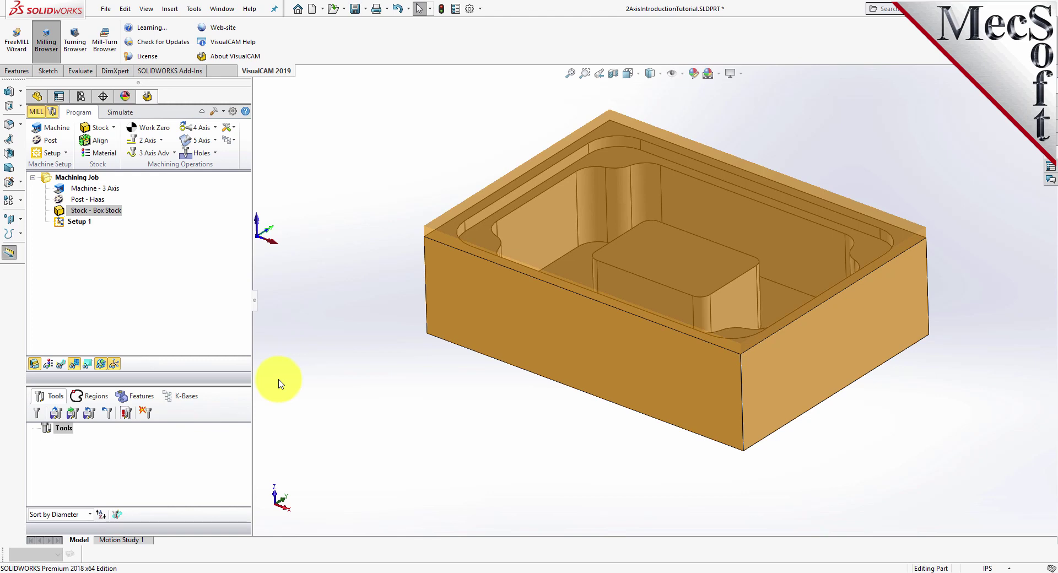
Step: Set the work zero to the stock box at the Highest Z face and South West corner
click(162, 130)
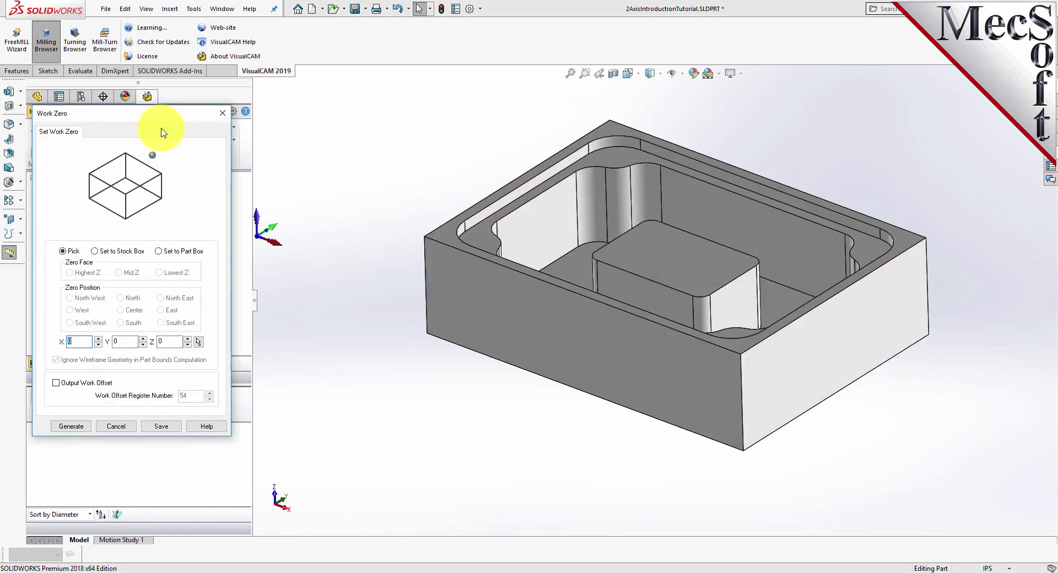
click(95, 252)
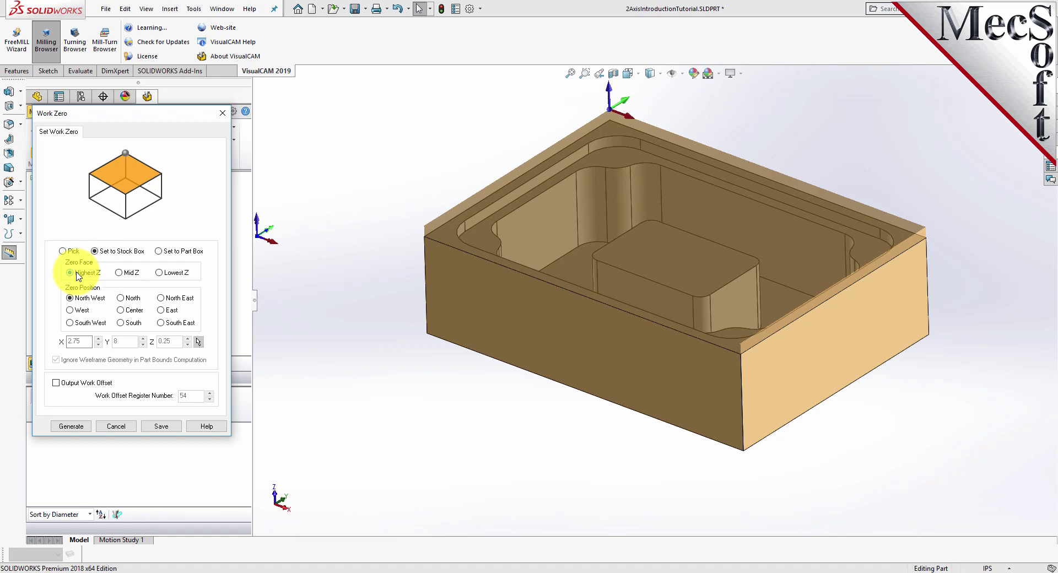
click(70, 324)
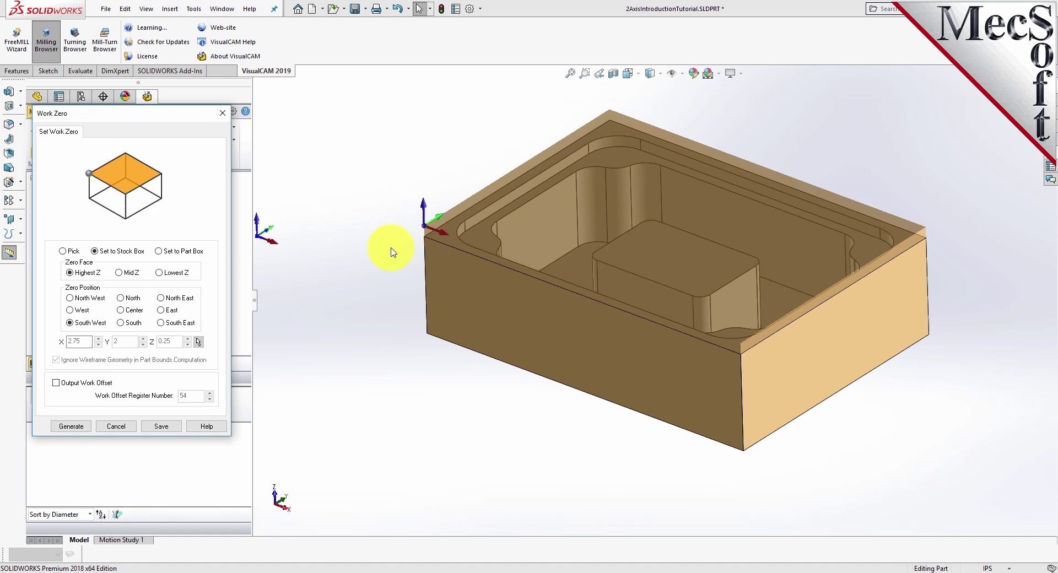
click(81, 428)
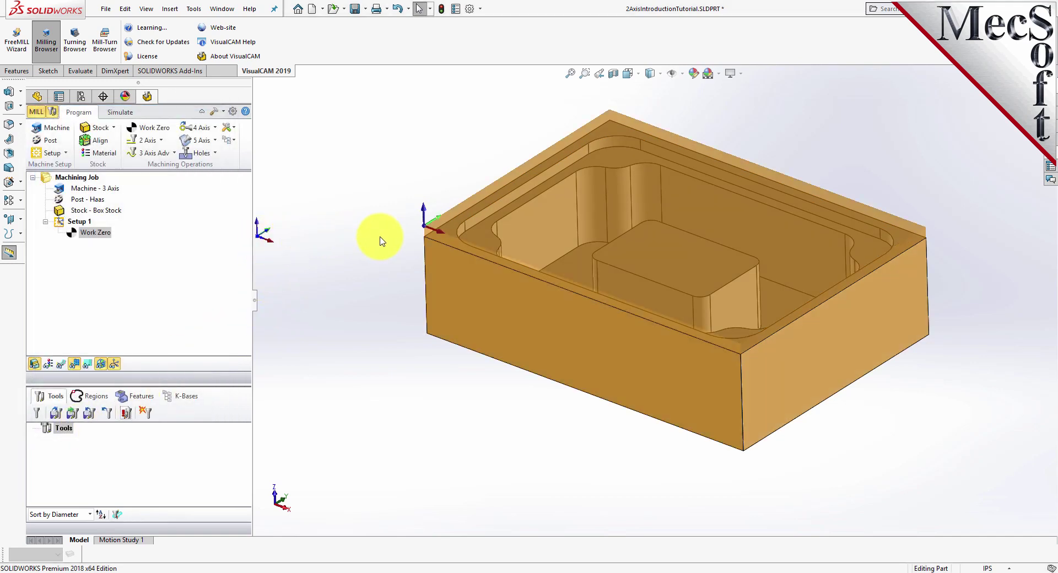
click(83, 233)
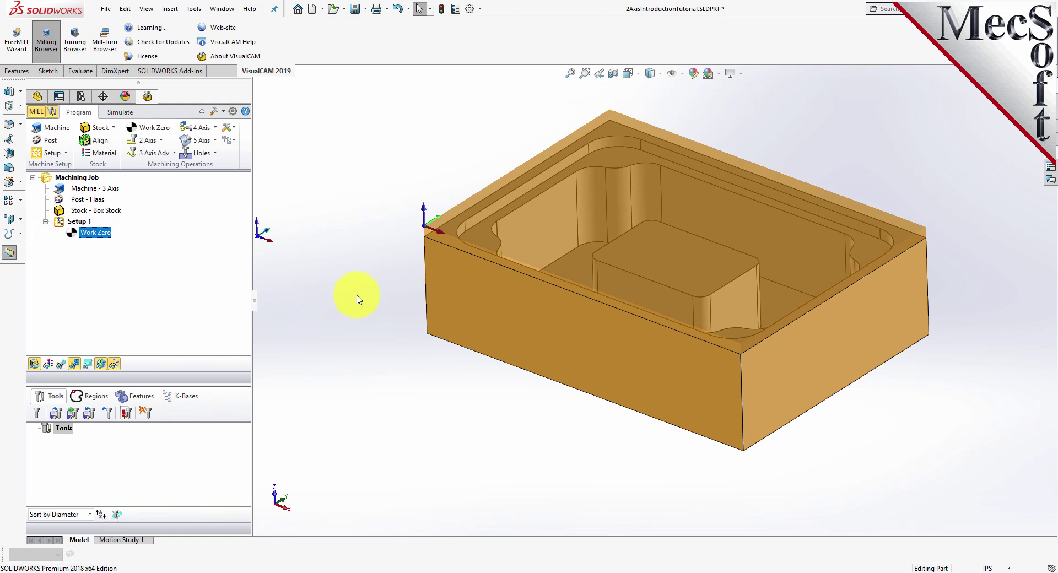
Step: Load the tool library from 2AxisIntroductionTutorial.vkb into the session
click(59, 418)
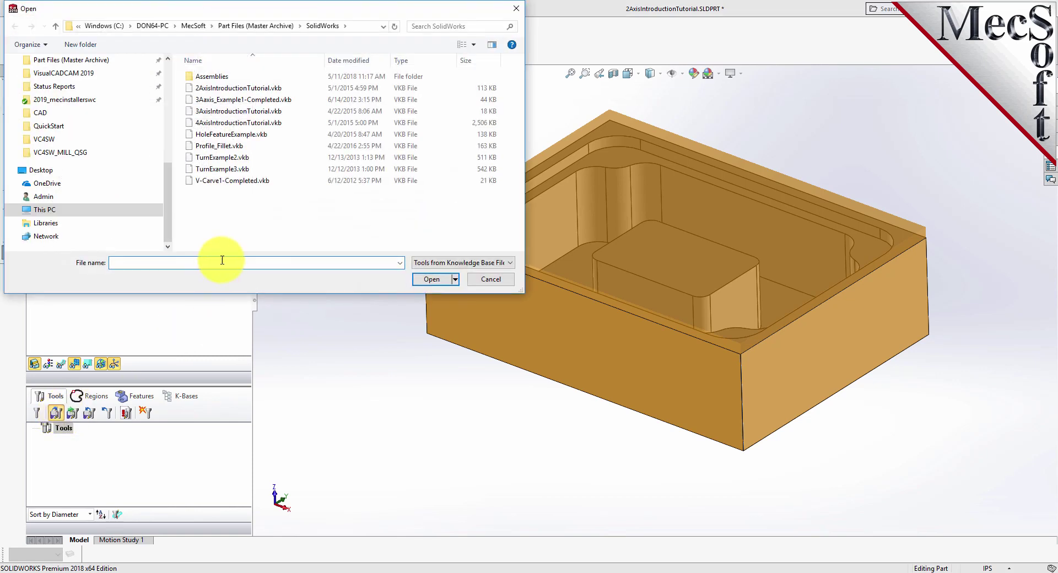
click(223, 91)
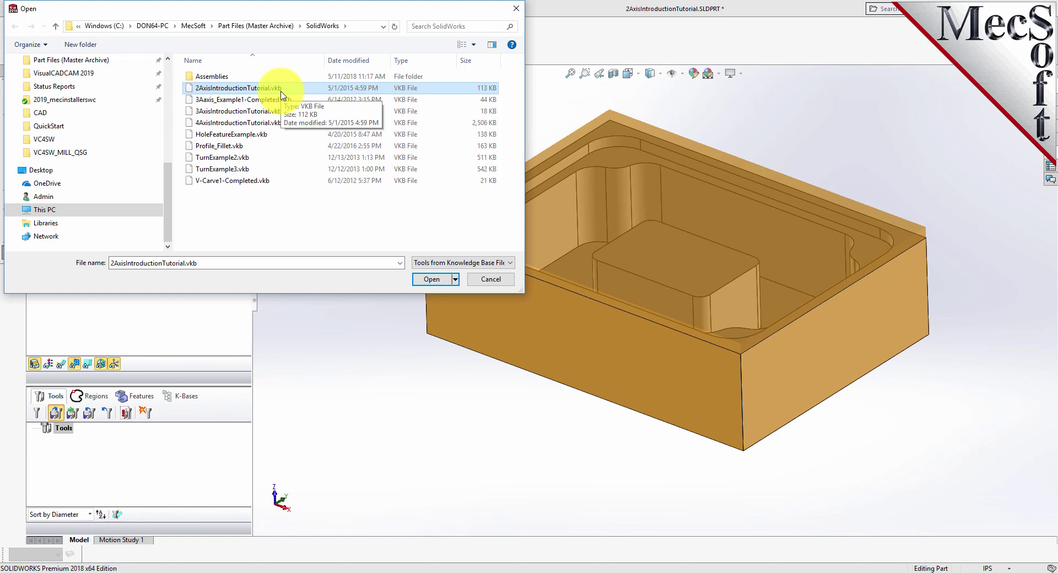
click(435, 280)
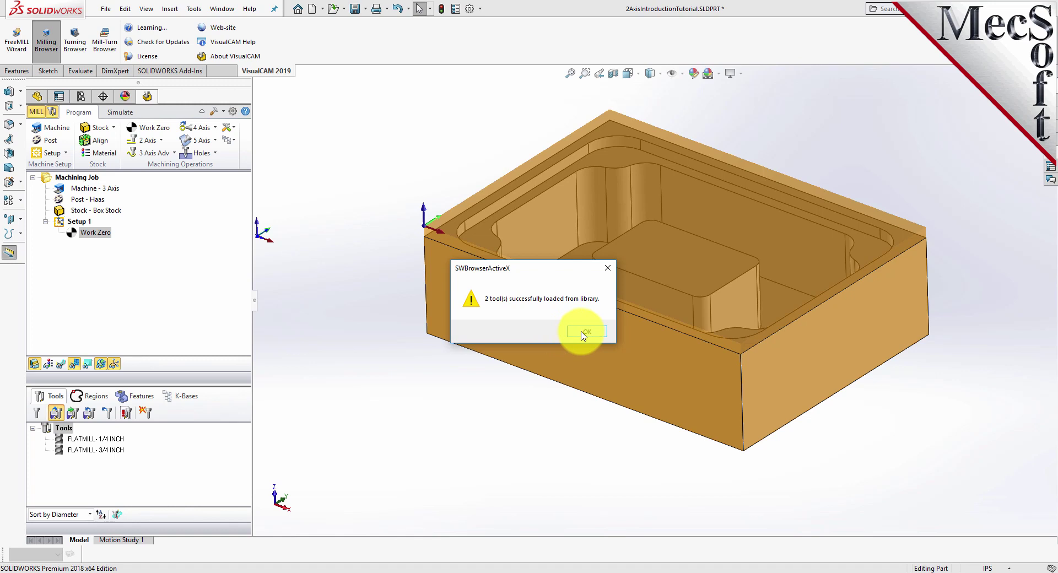
click(584, 332)
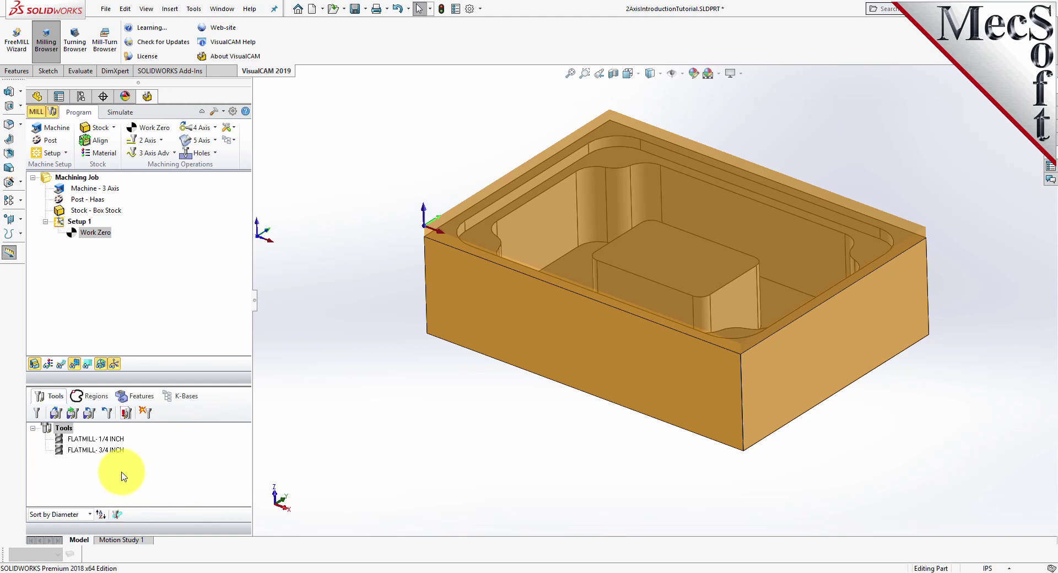
Step: Examine the dimensions and properties of the FLATMILL- 1/4 INCH and 3/4 INCH tools, including the 1/4 inch tool's feeds and speeds
click(78, 451)
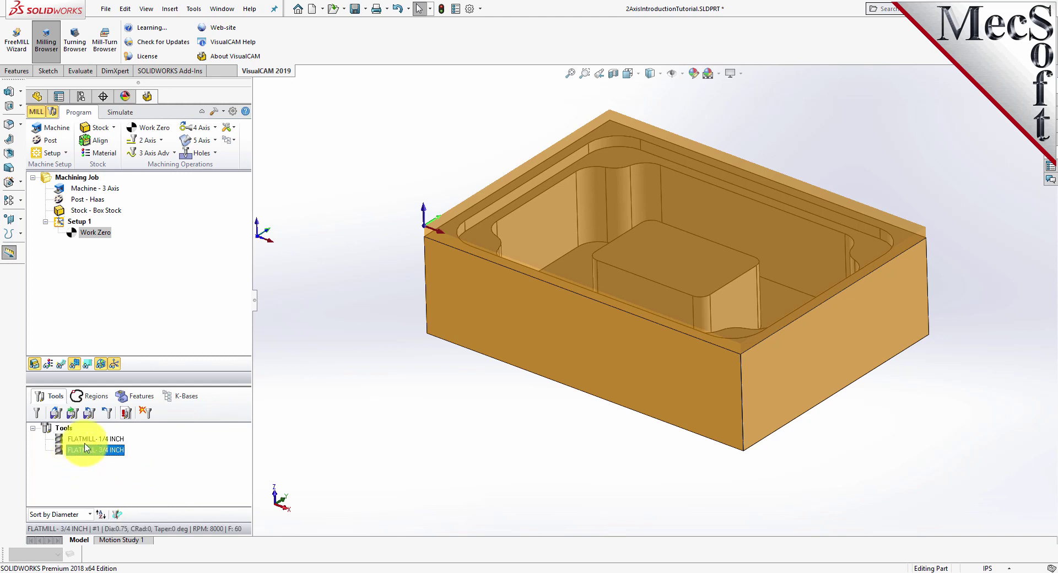
click(84, 440)
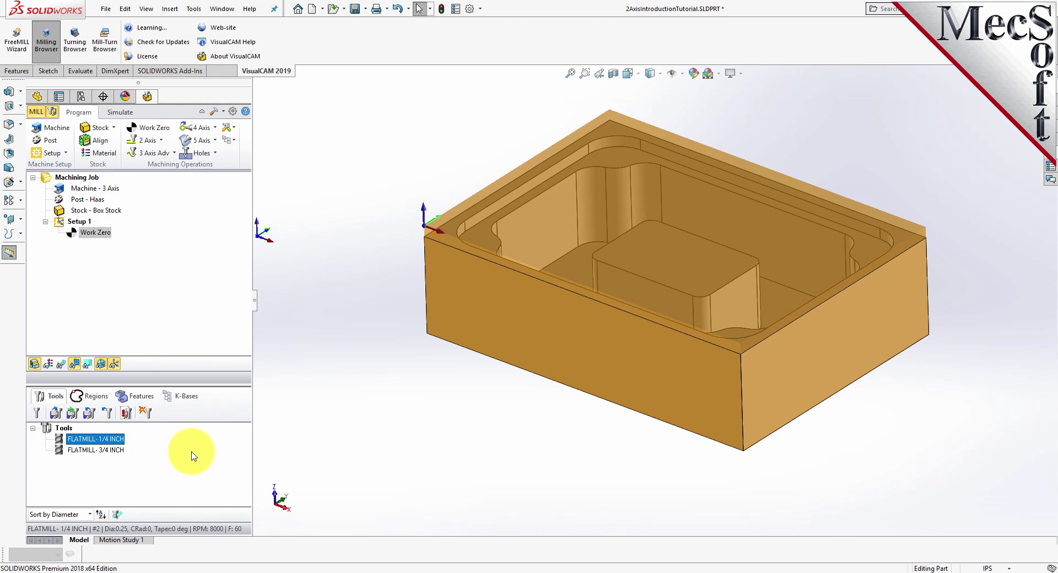
double_click(58, 442)
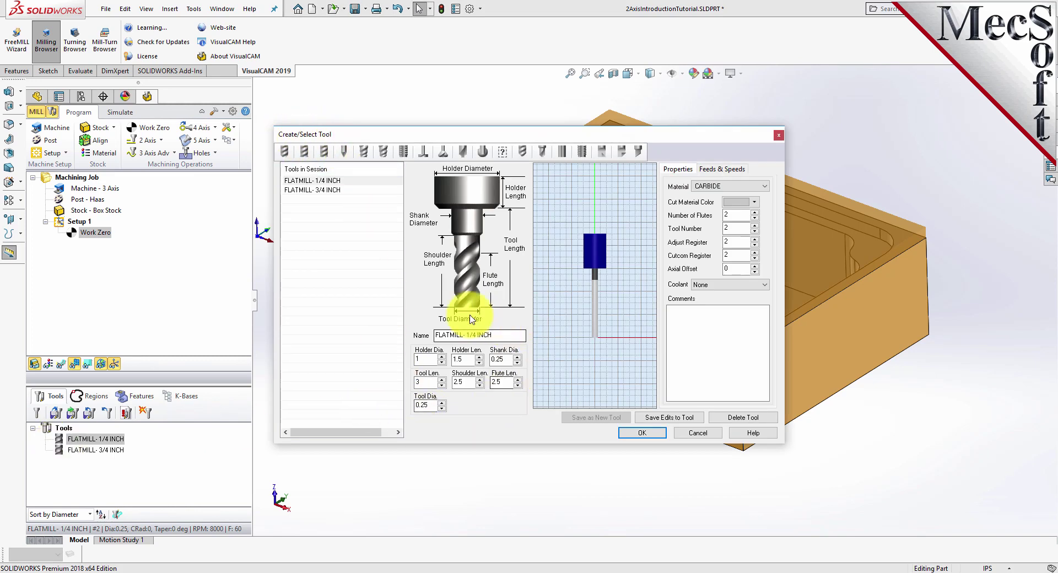
click(723, 169)
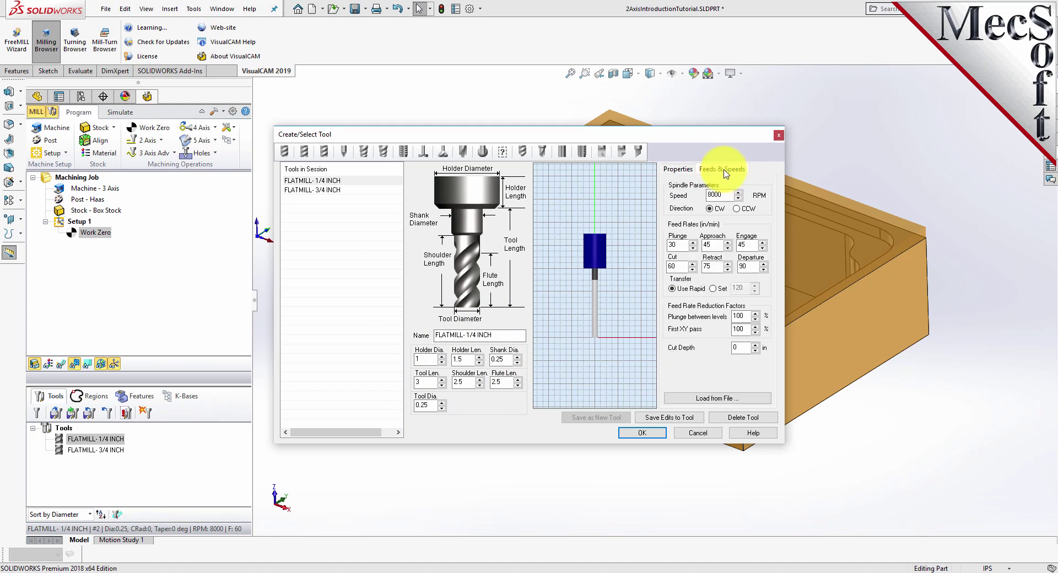
click(677, 170)
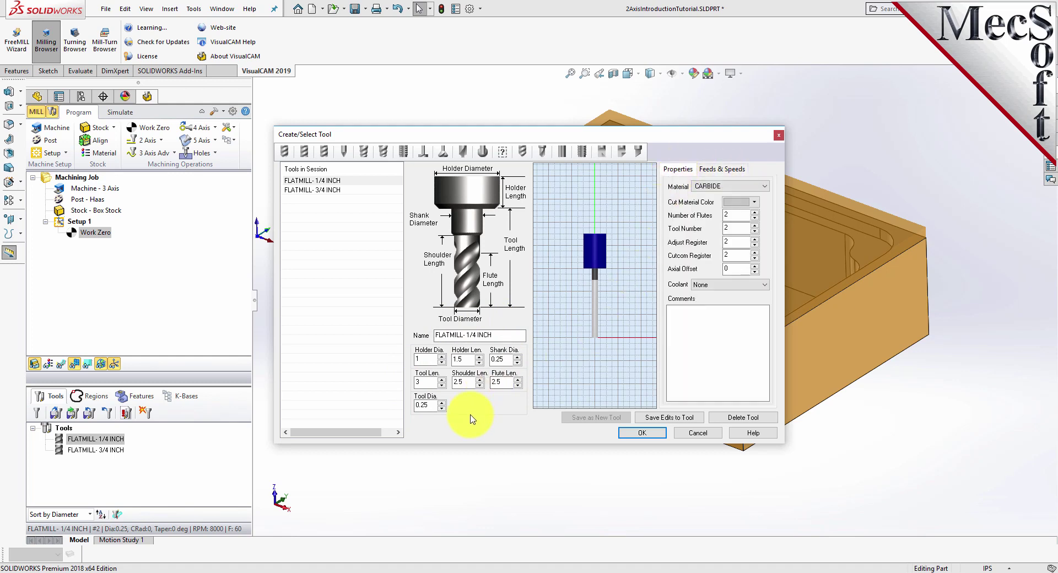
click(332, 190)
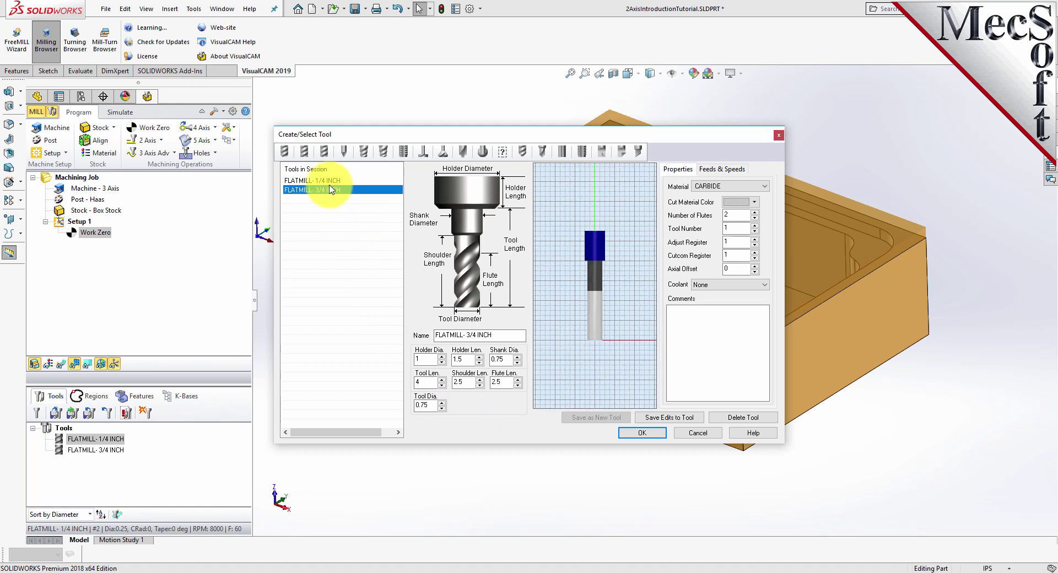
click(328, 181)
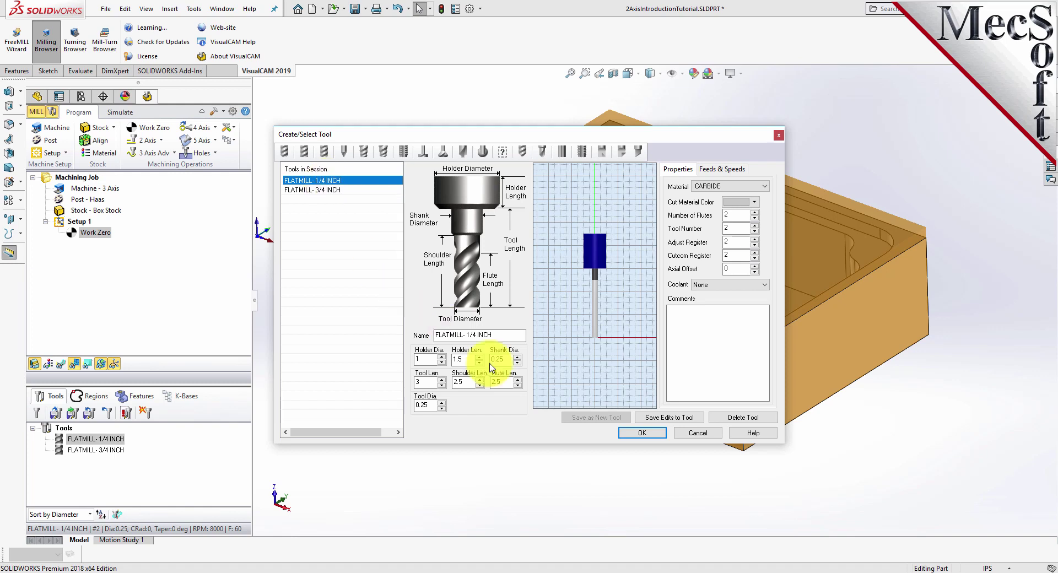
click(642, 432)
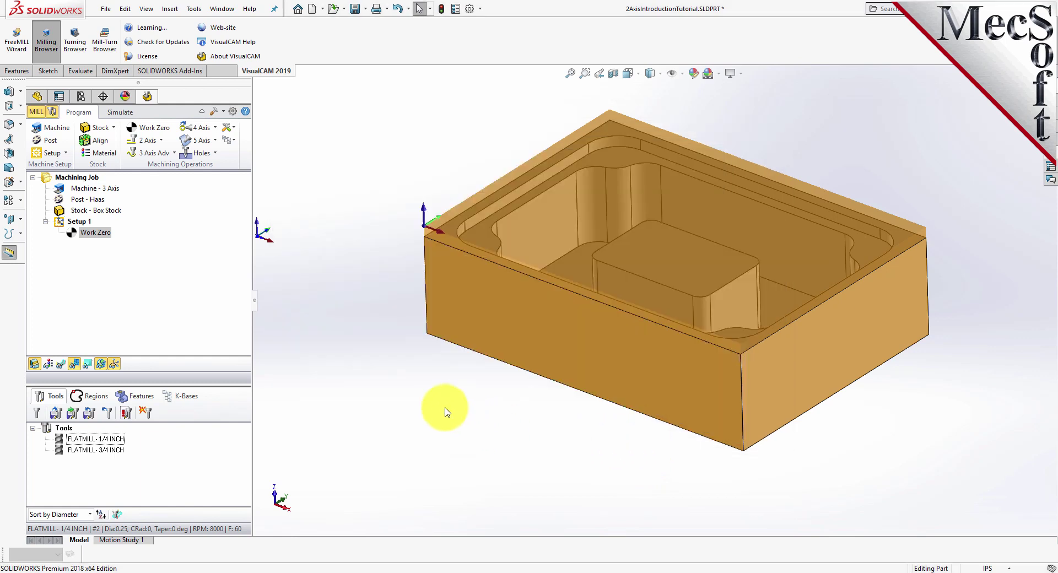
Step: Set the flat area region selection filter for machining regions to ignore all inner regions
drag(201, 380, 204, 363)
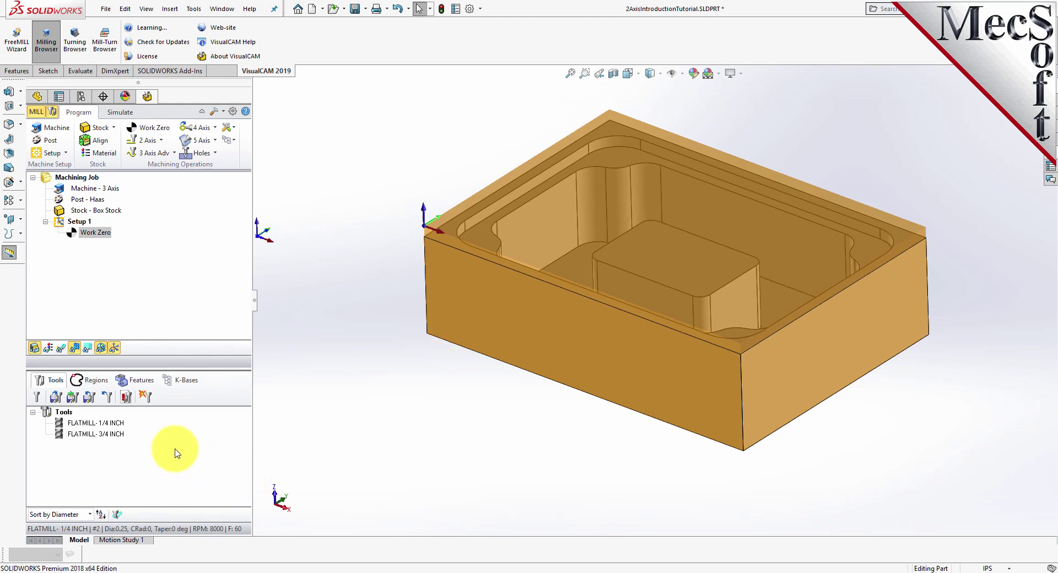
click(102, 384)
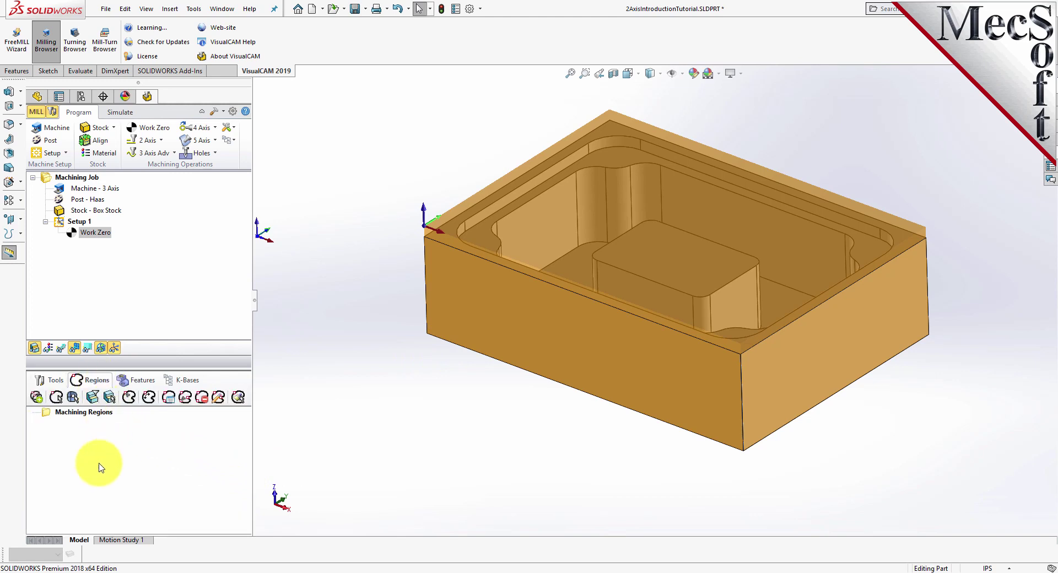
click(96, 404)
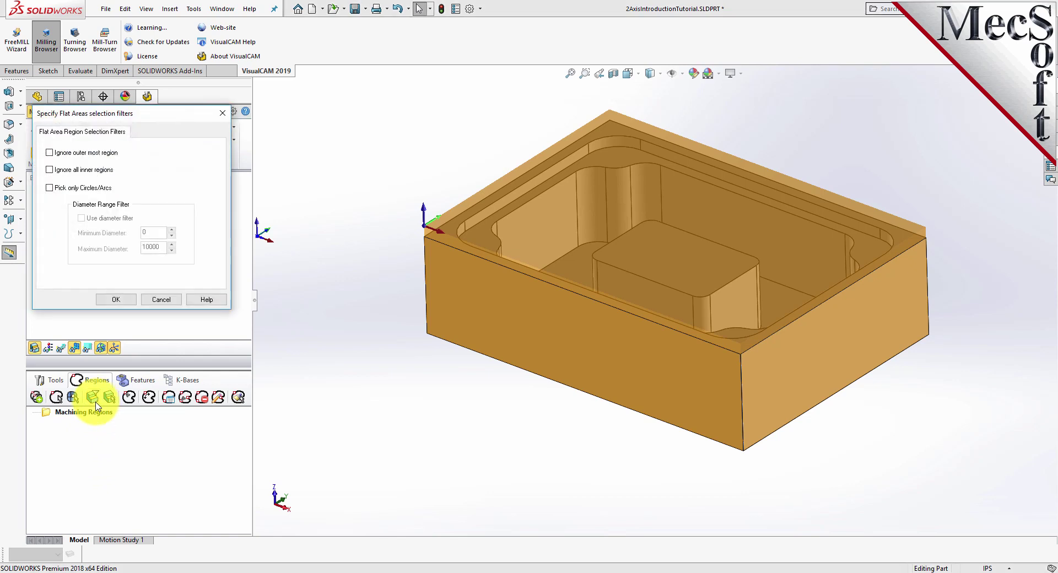
click(49, 170)
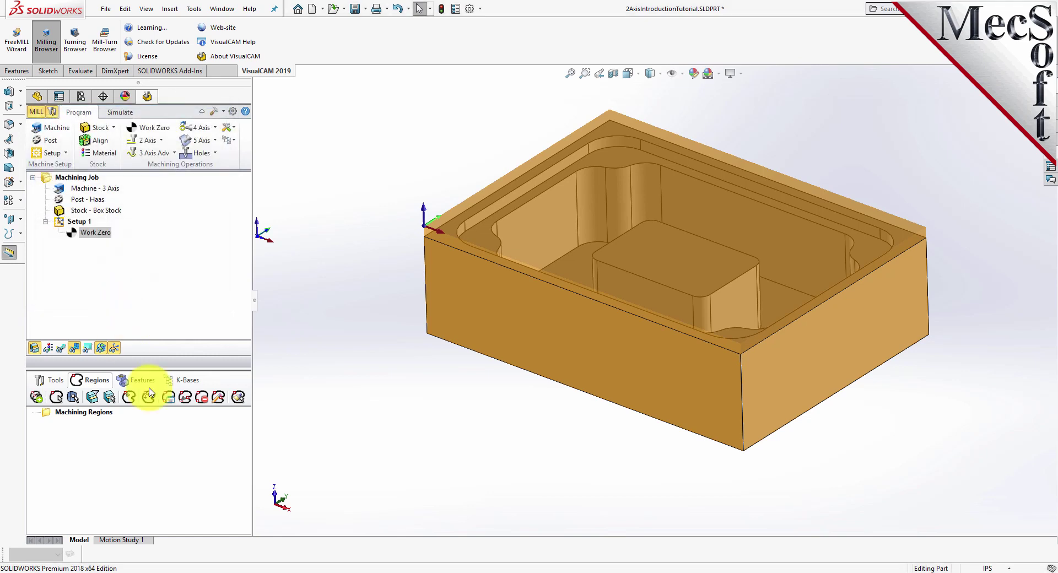
Step: Create a flat area machining region from the part's top rim face and check it in the regions list
click(110, 397)
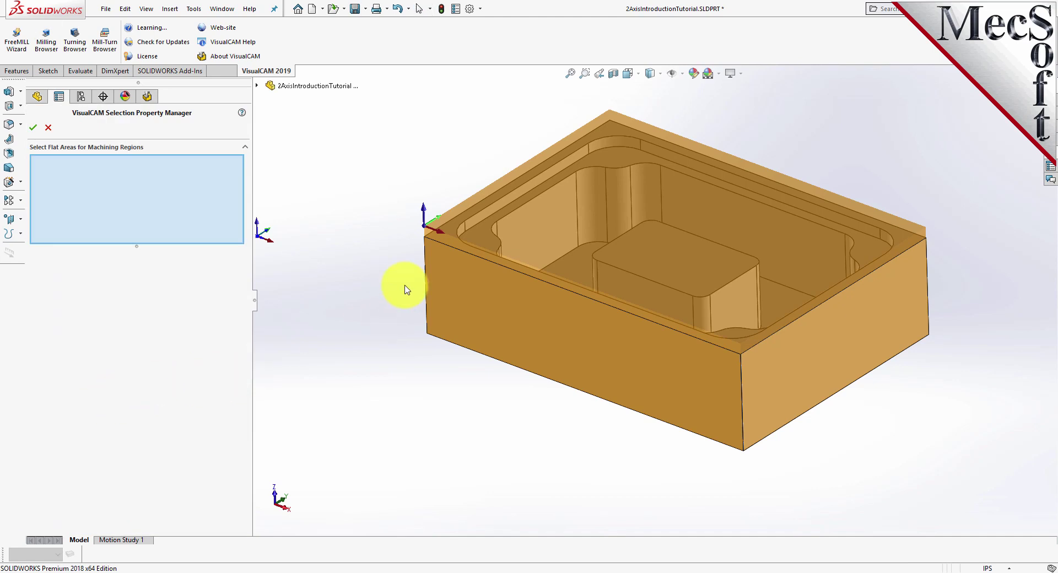
click(448, 240)
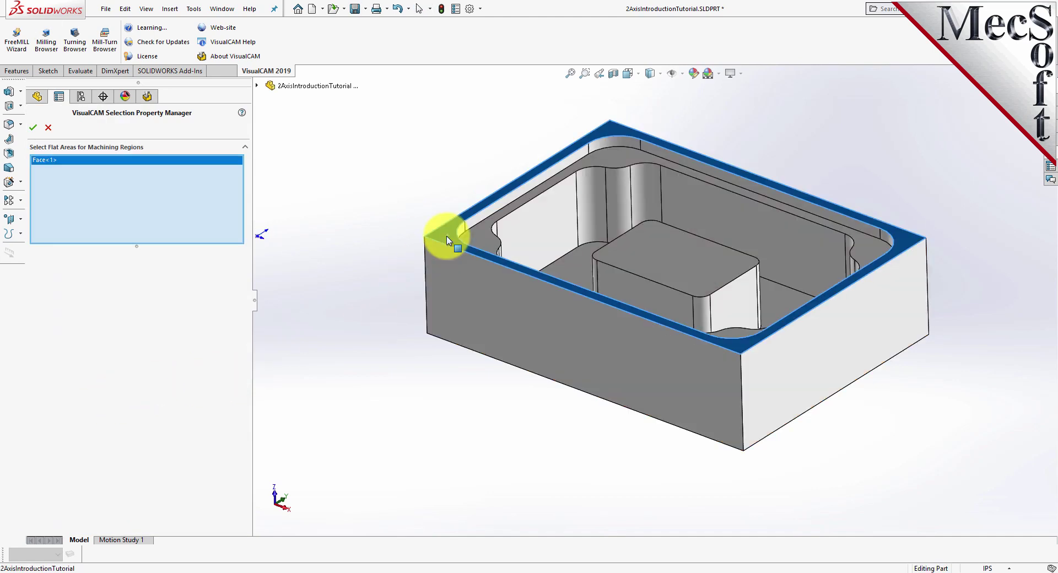
click(34, 128)
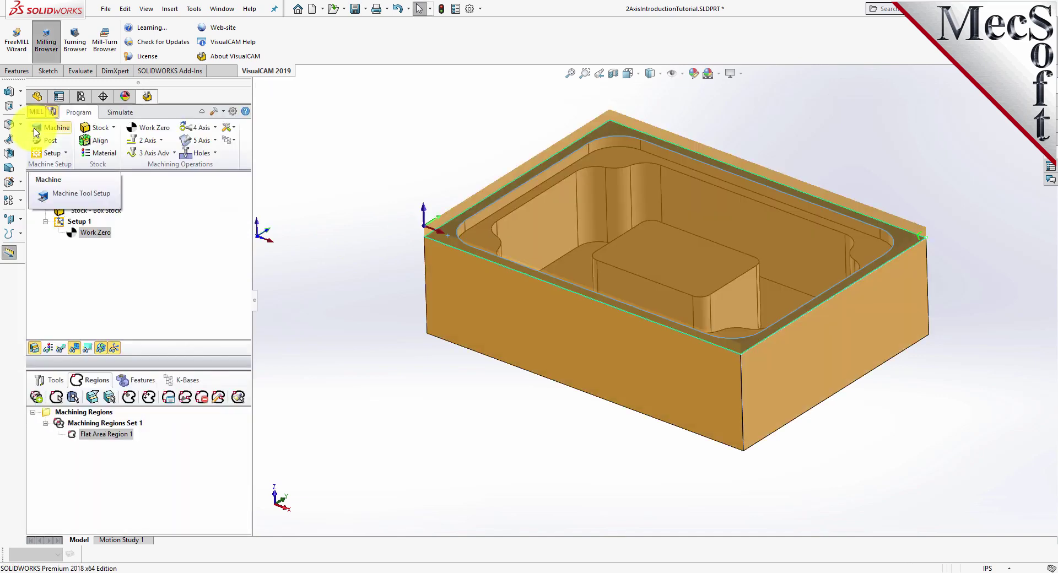
click(60, 423)
click(73, 436)
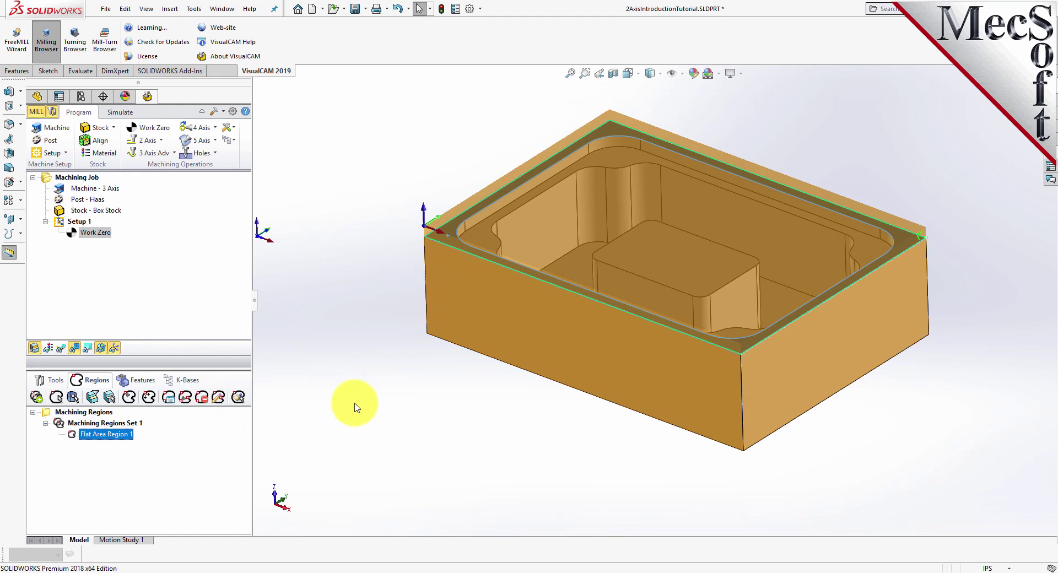
click(342, 347)
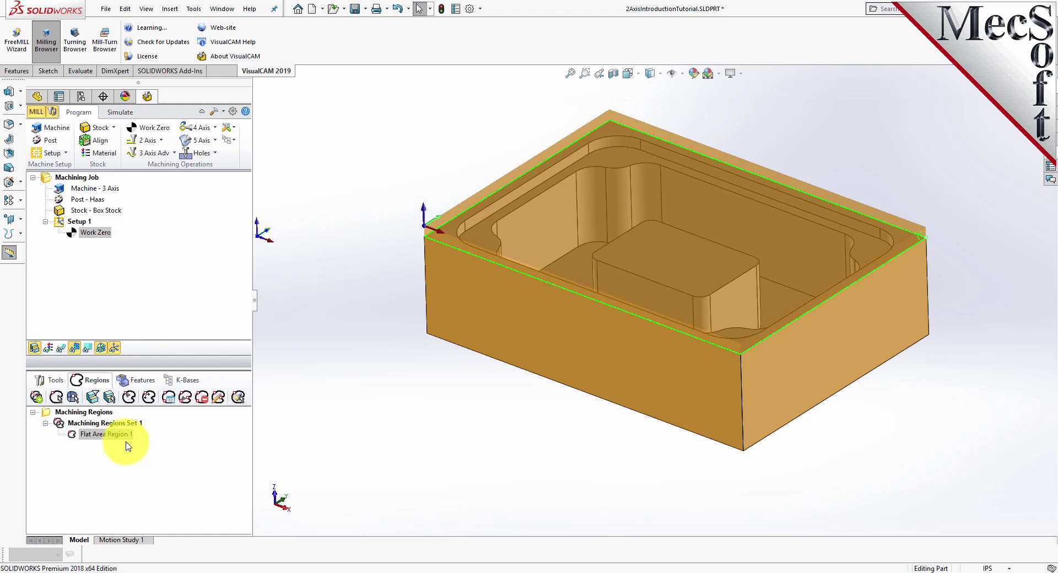
Step: Create a flat area machining region from the recessed ledge face just inside the top rim
click(111, 400)
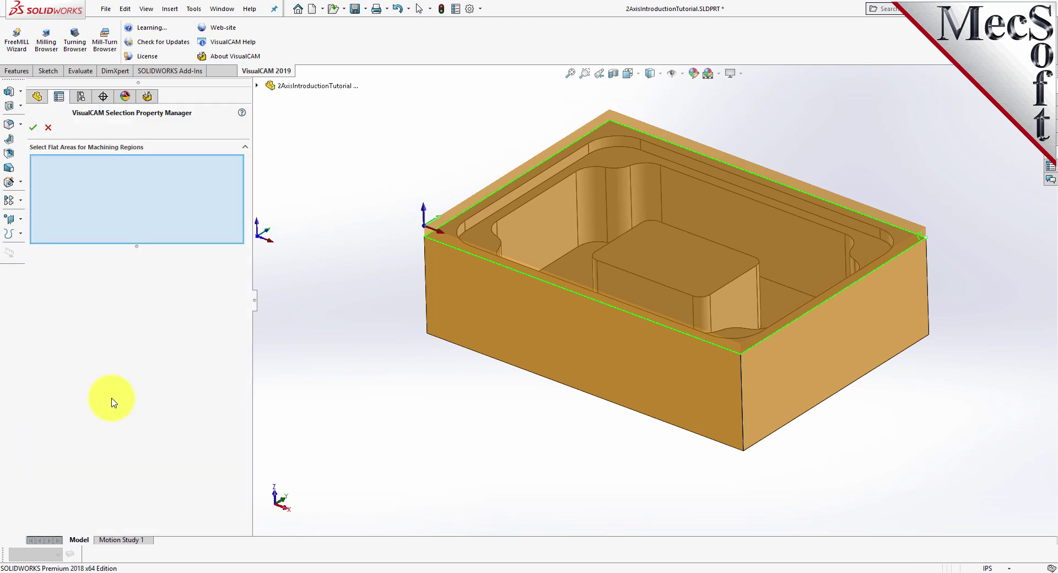
click(479, 234)
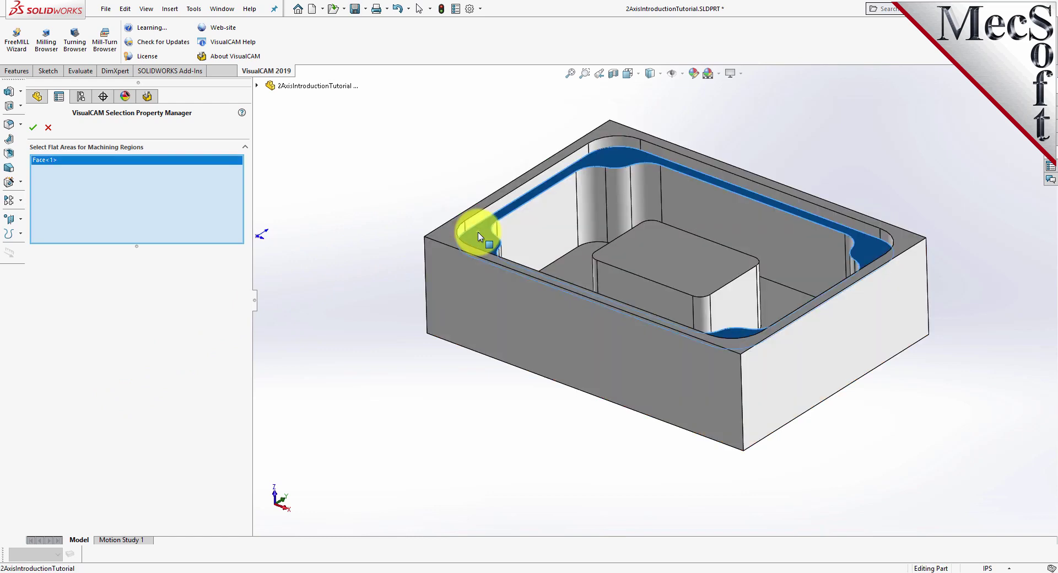
click(34, 128)
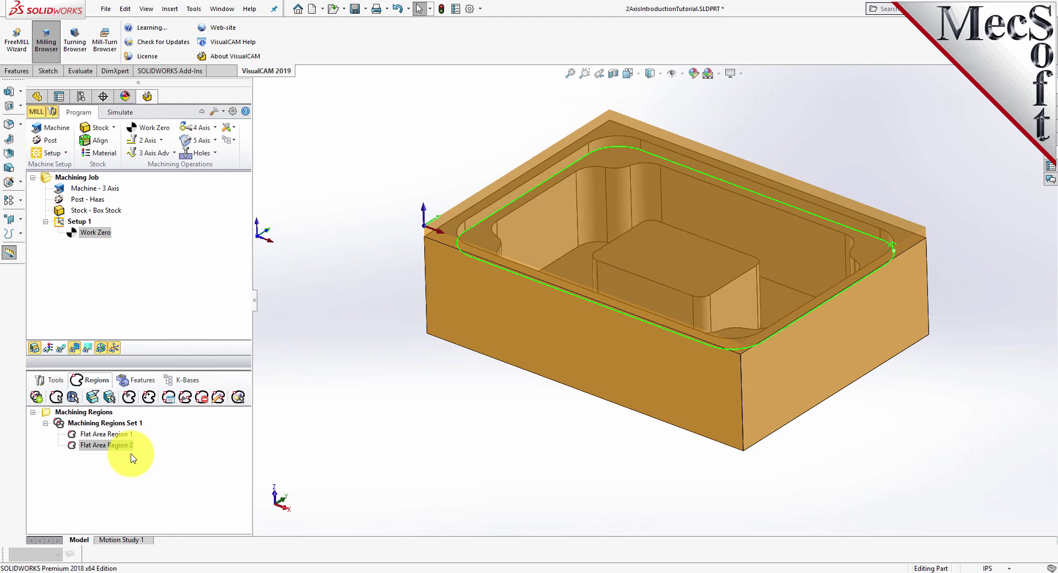
Step: Change the flat area selection filter to ignore the outermost region and include the inner regions
click(97, 400)
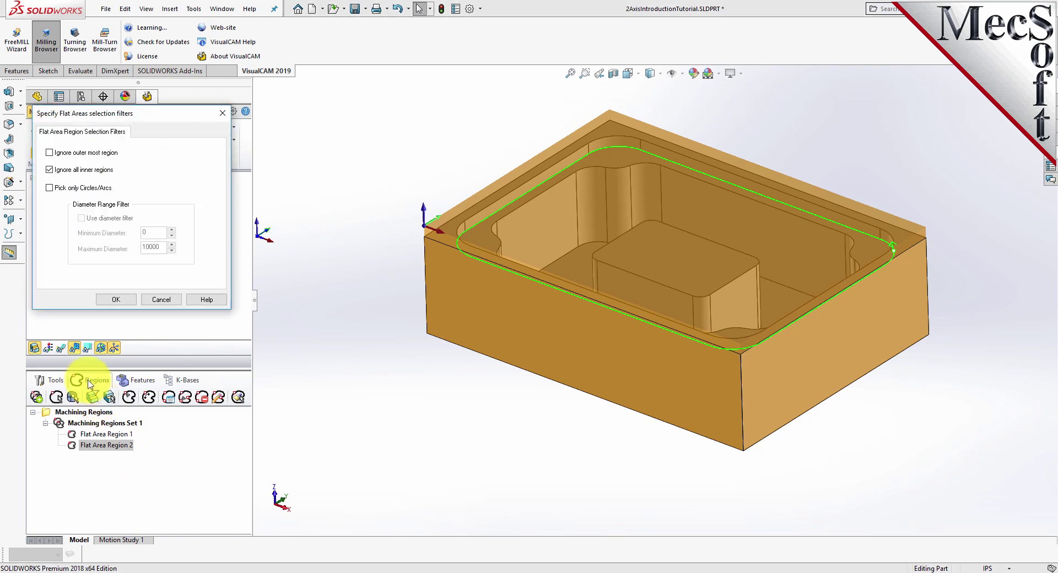
click(49, 153)
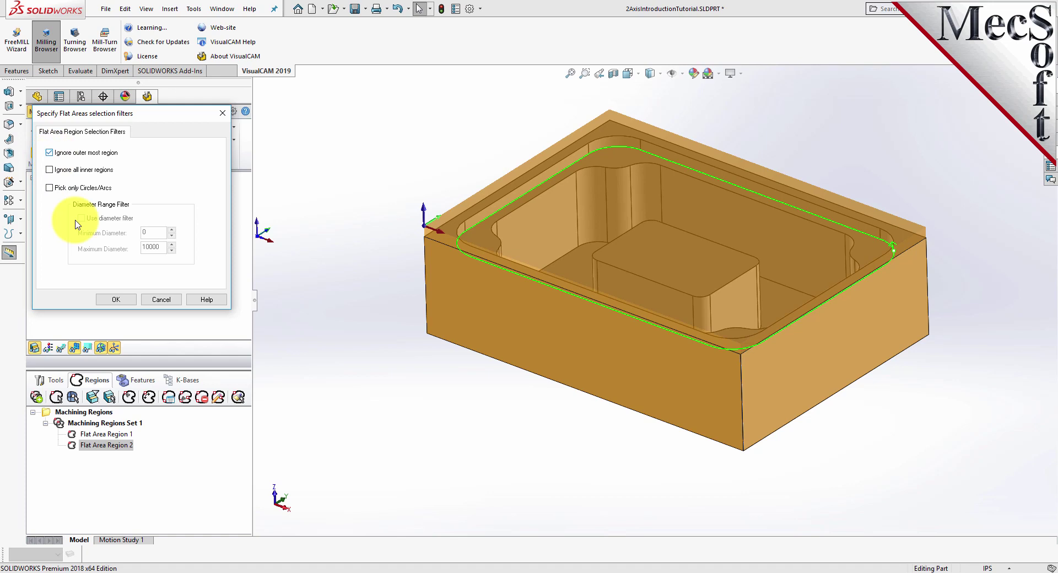
click(125, 301)
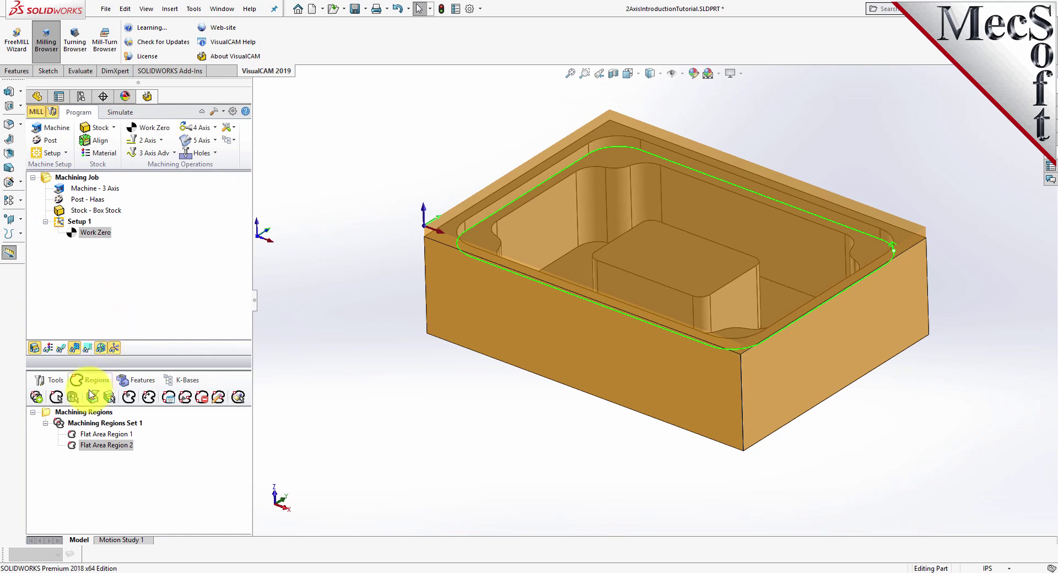
Step: Create a flat area machining region from the inner boundary of the recessed ledge face and check all three regions on the part
click(110, 399)
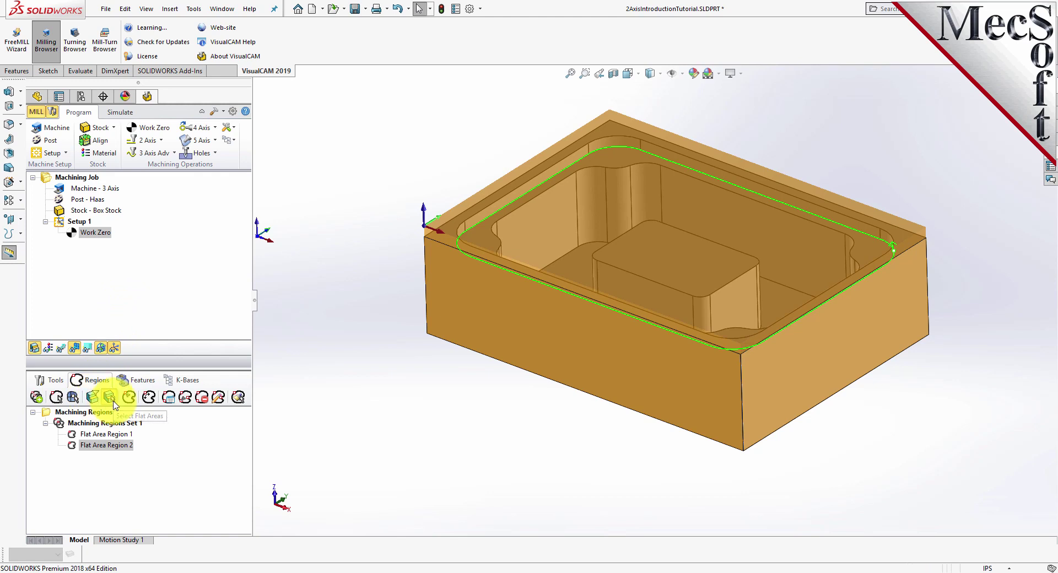
click(481, 241)
click(33, 127)
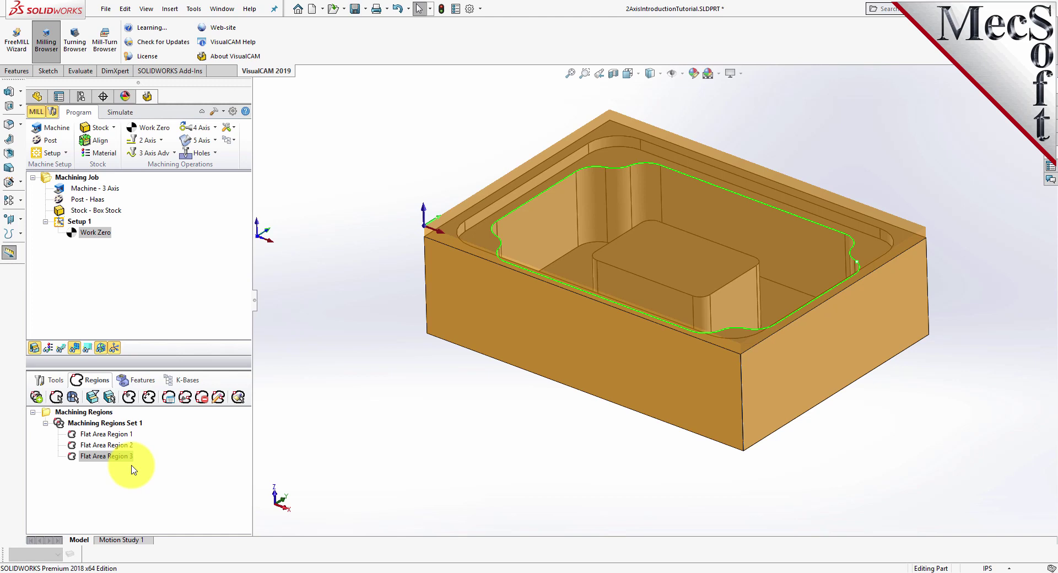
click(114, 435)
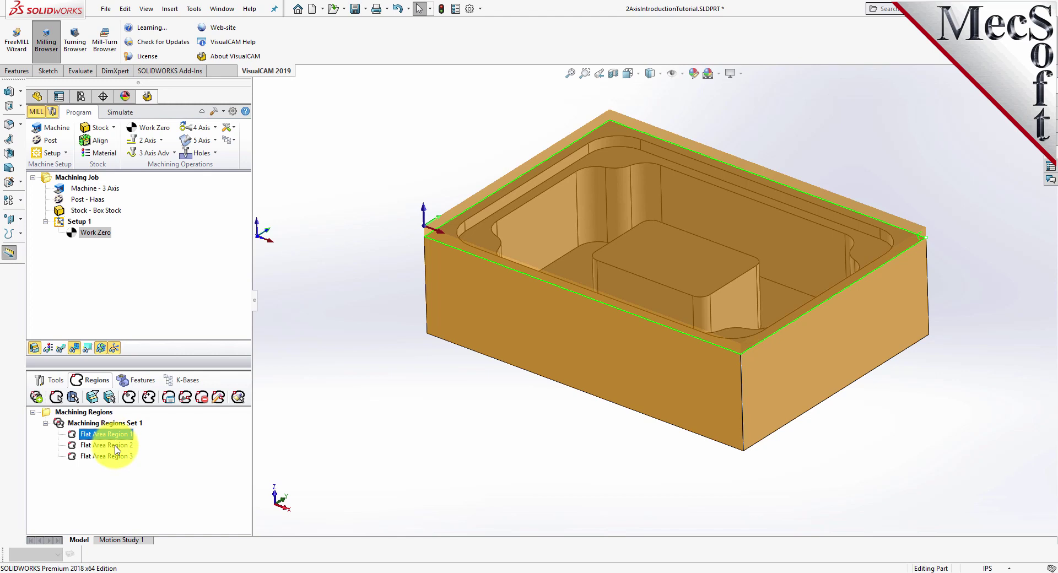
click(115, 446)
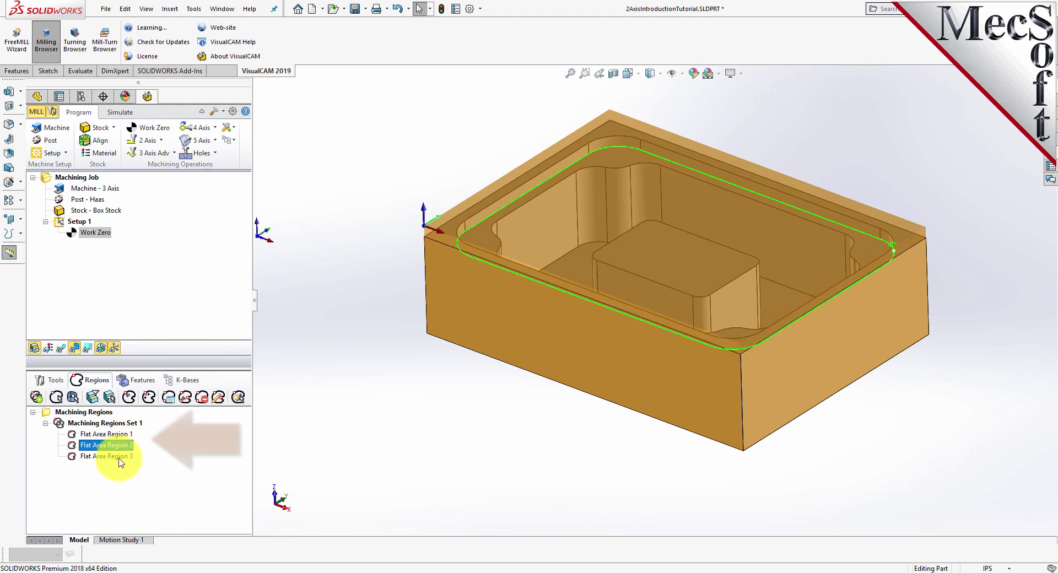
click(118, 457)
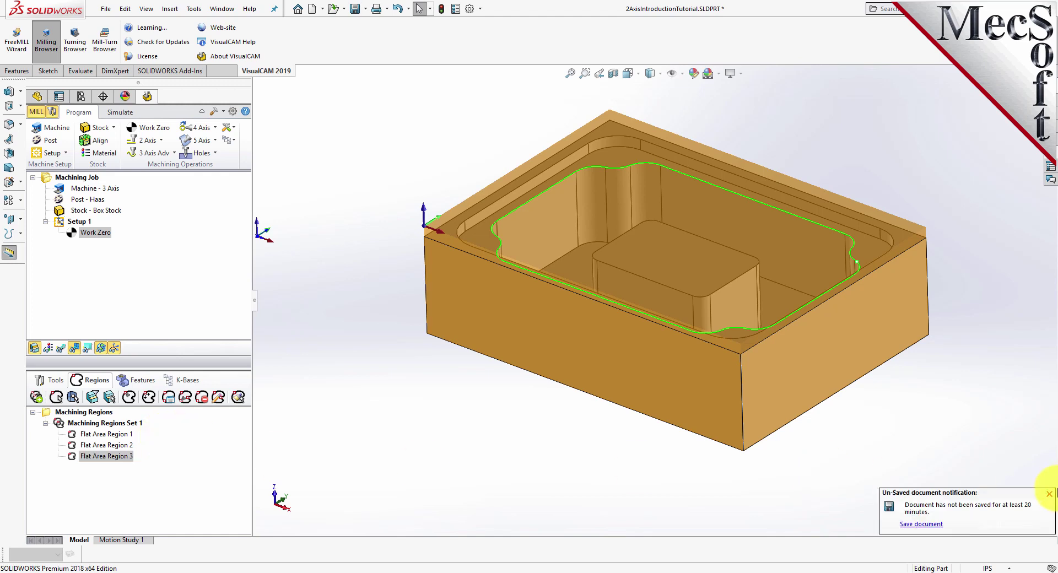
click(1050, 496)
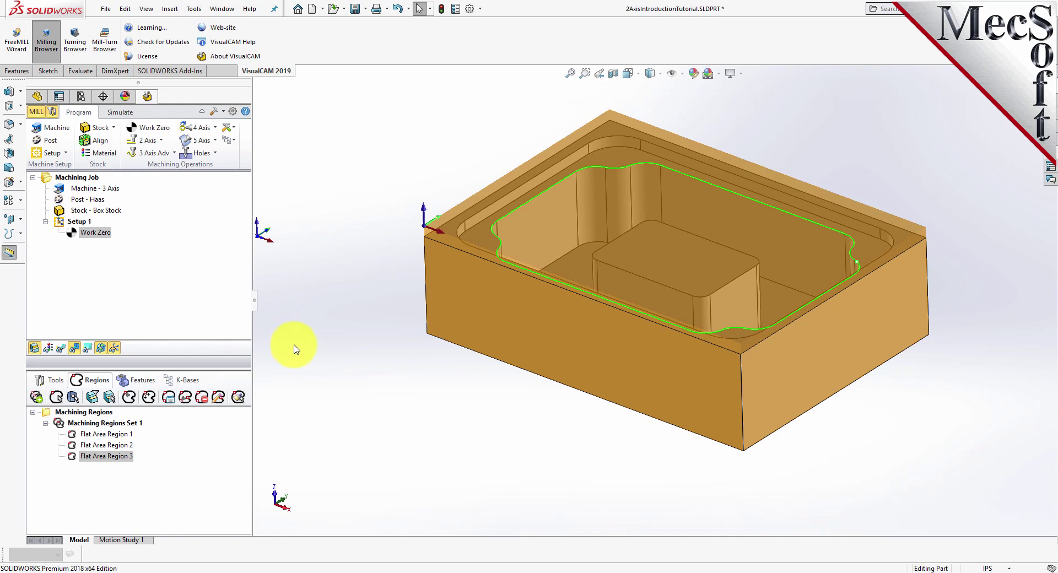
Step: Start a 2½ axis facing operation and assign the predefined Flat Area Region 1 as its part region
click(54, 386)
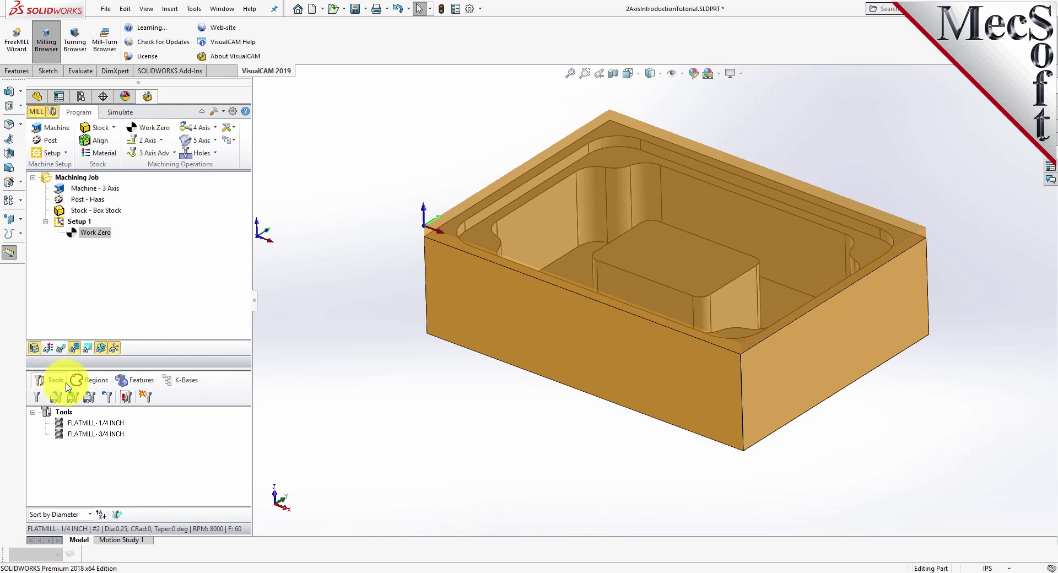
click(147, 140)
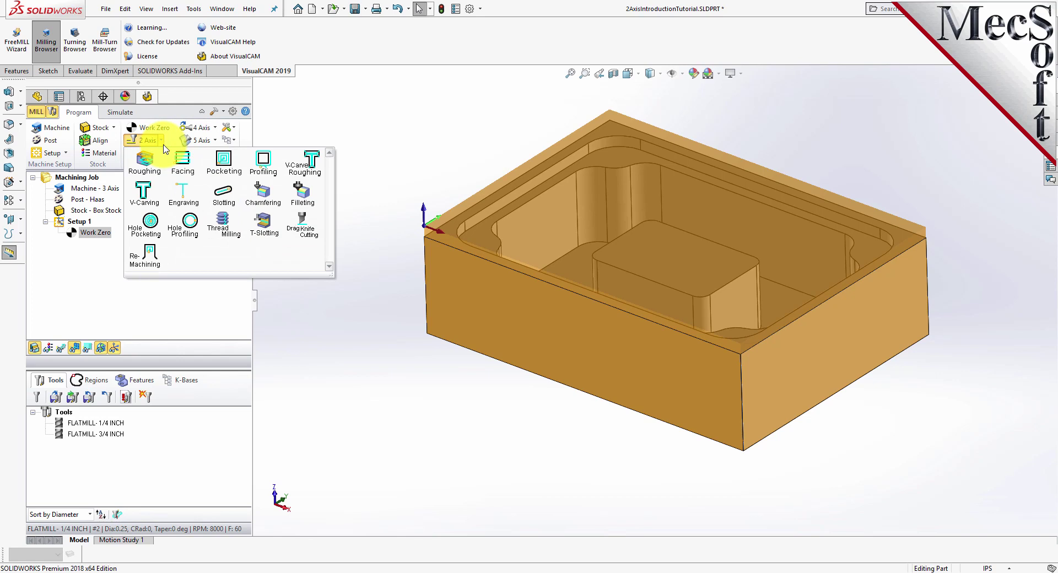
click(195, 179)
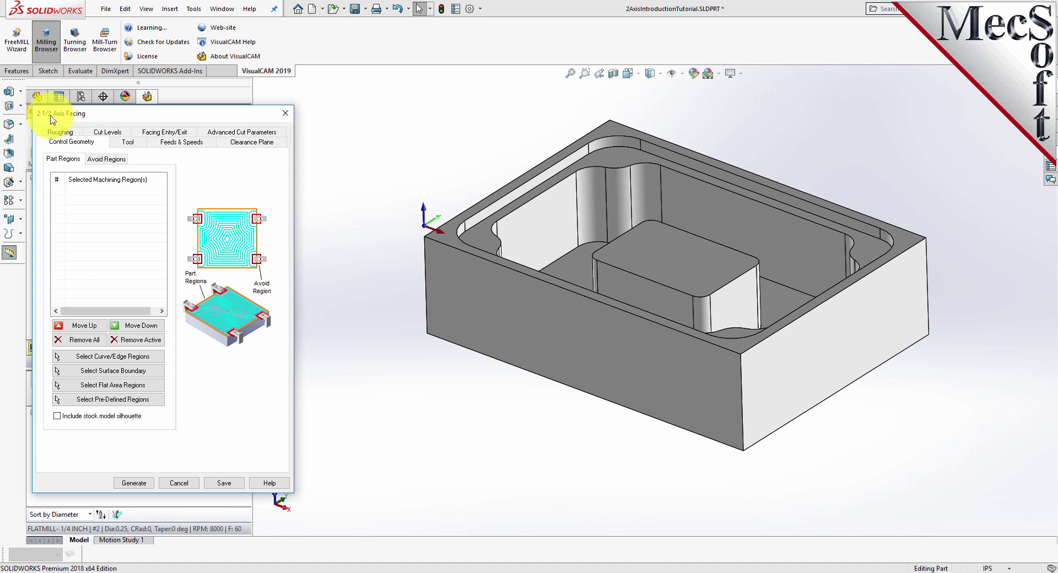
middle_drag(546, 426, 547, 435)
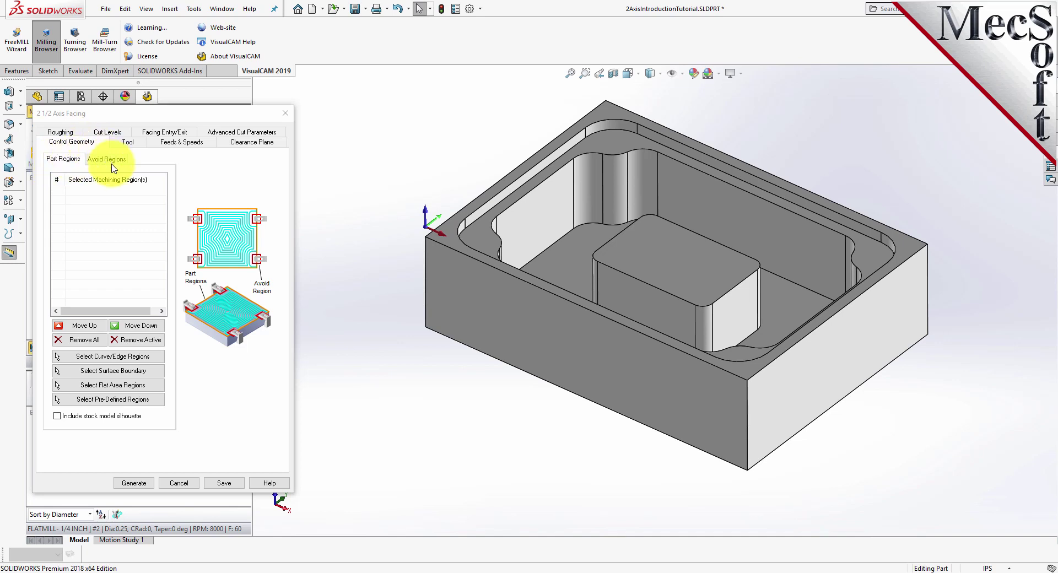
click(62, 164)
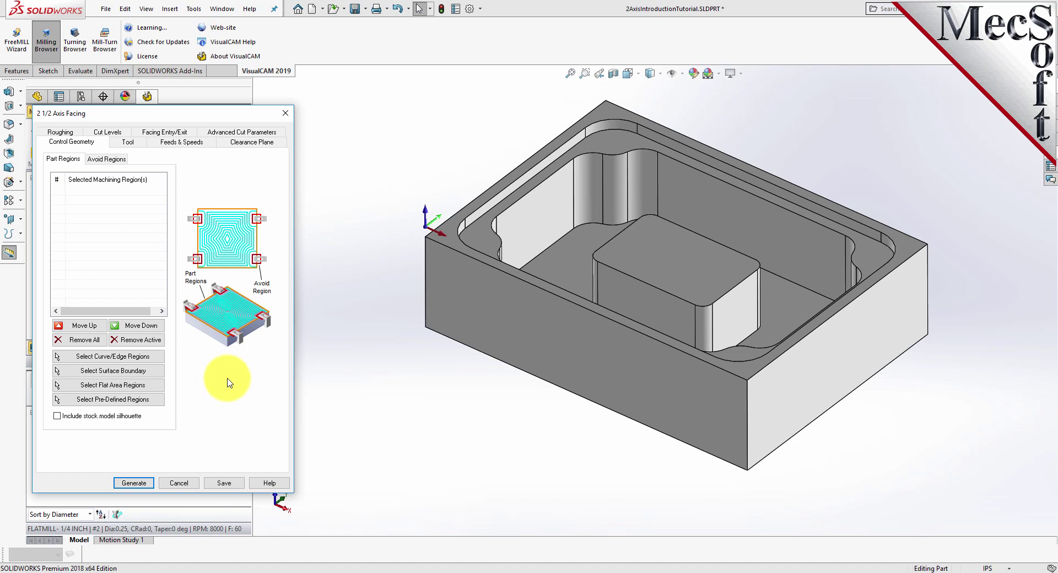
click(158, 401)
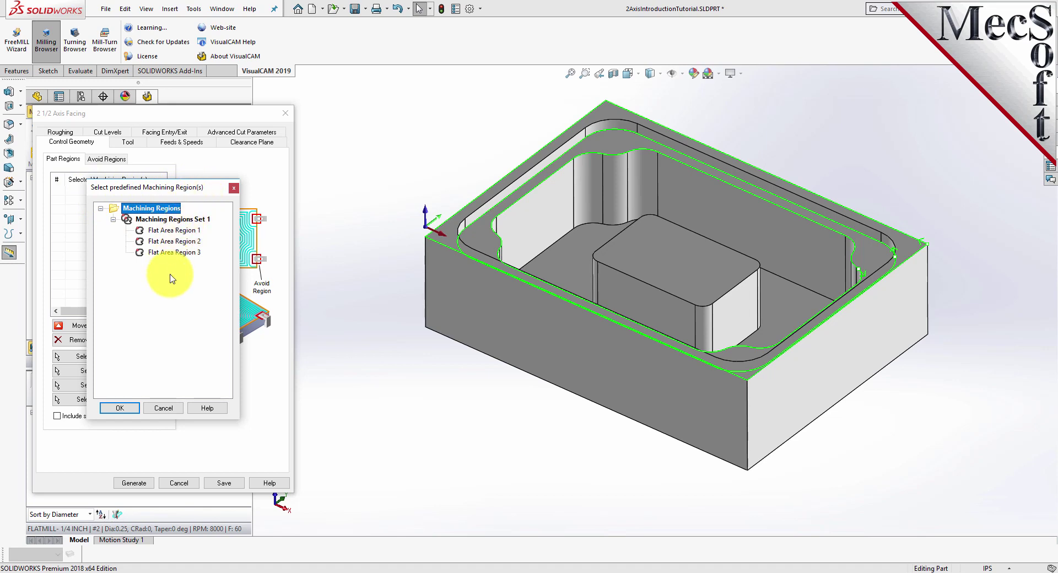
click(173, 231)
click(174, 241)
click(174, 253)
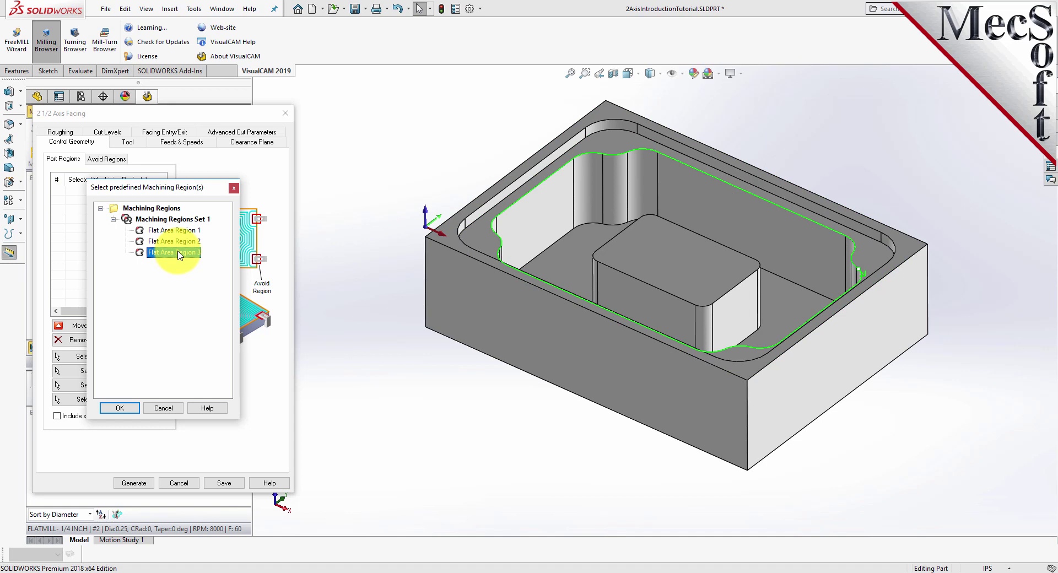
click(174, 231)
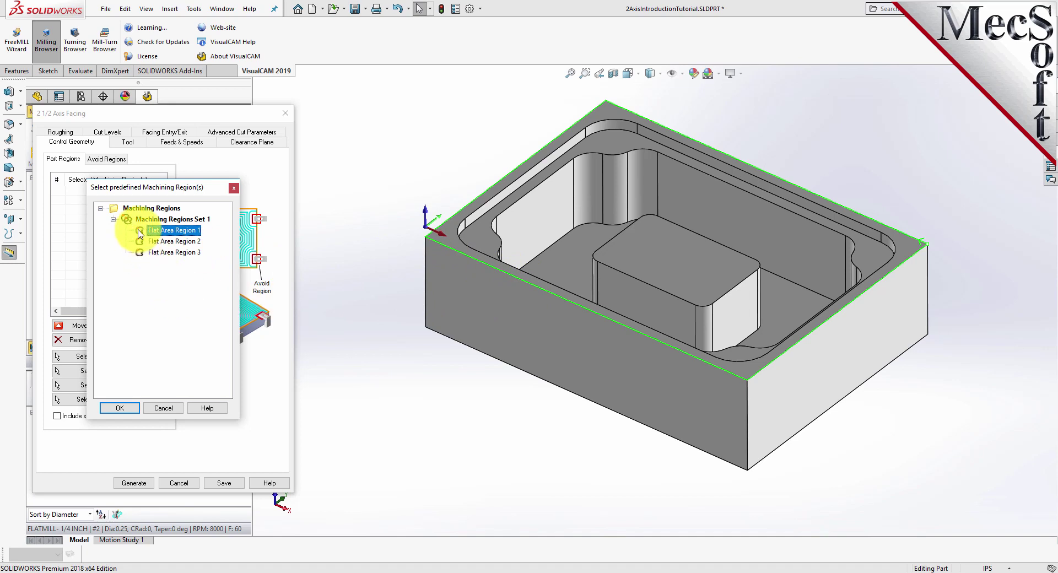
click(132, 408)
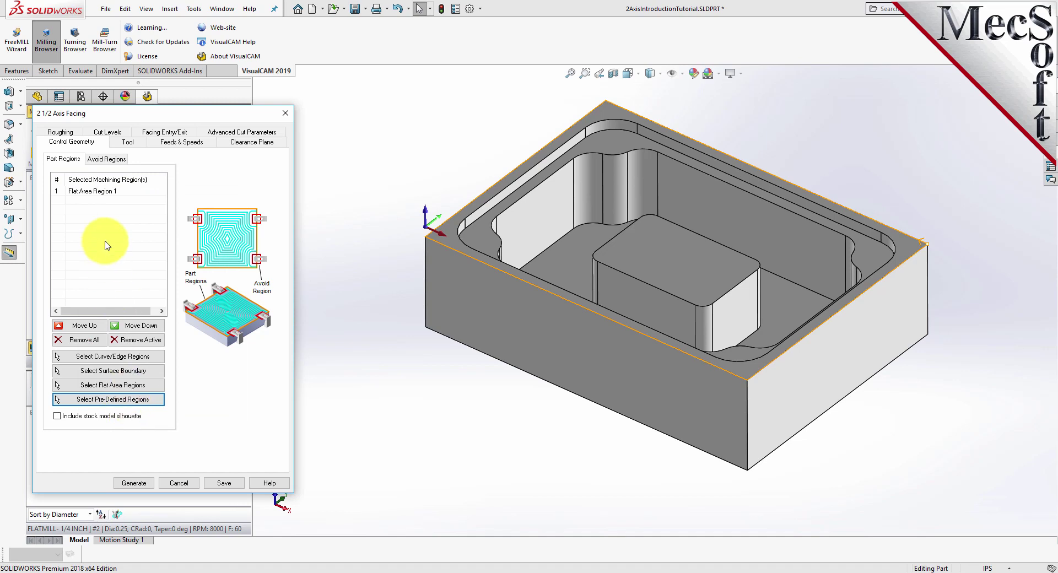
click(103, 193)
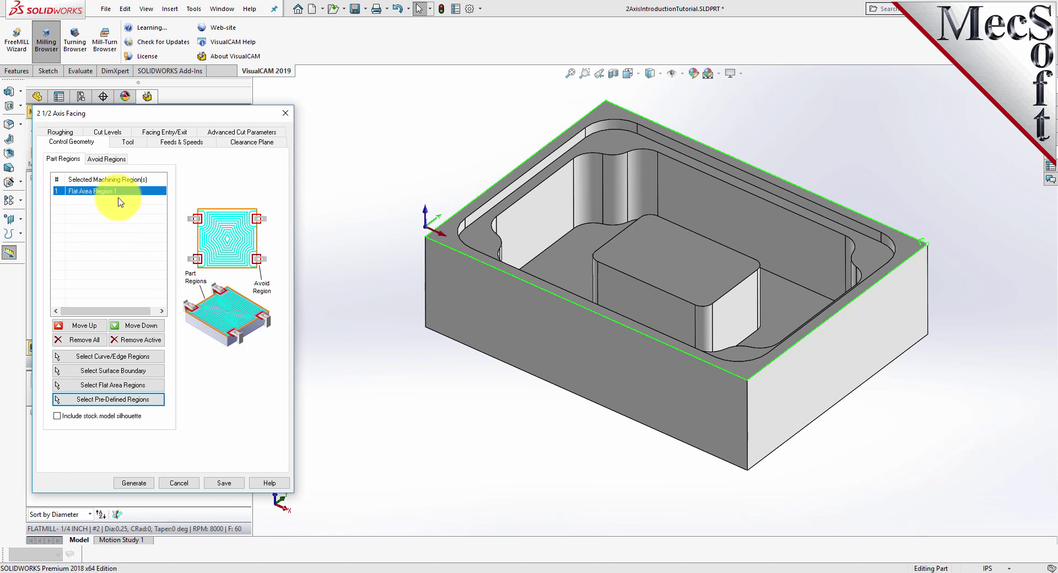
Step: Choose the FLATMILL- 3/4 INCH tool for the facing operation and review its feeds and speeds
click(136, 144)
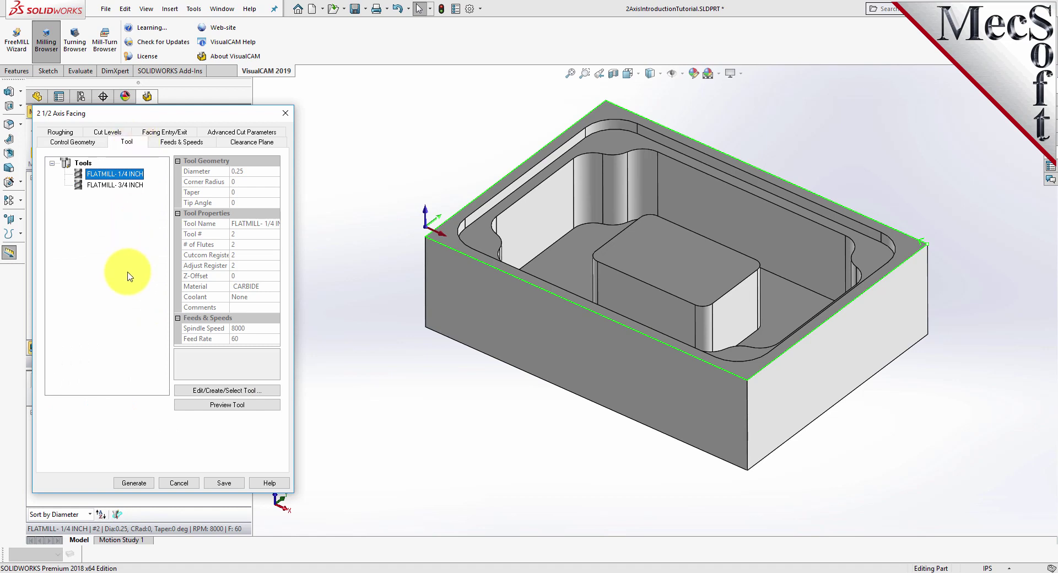
click(80, 185)
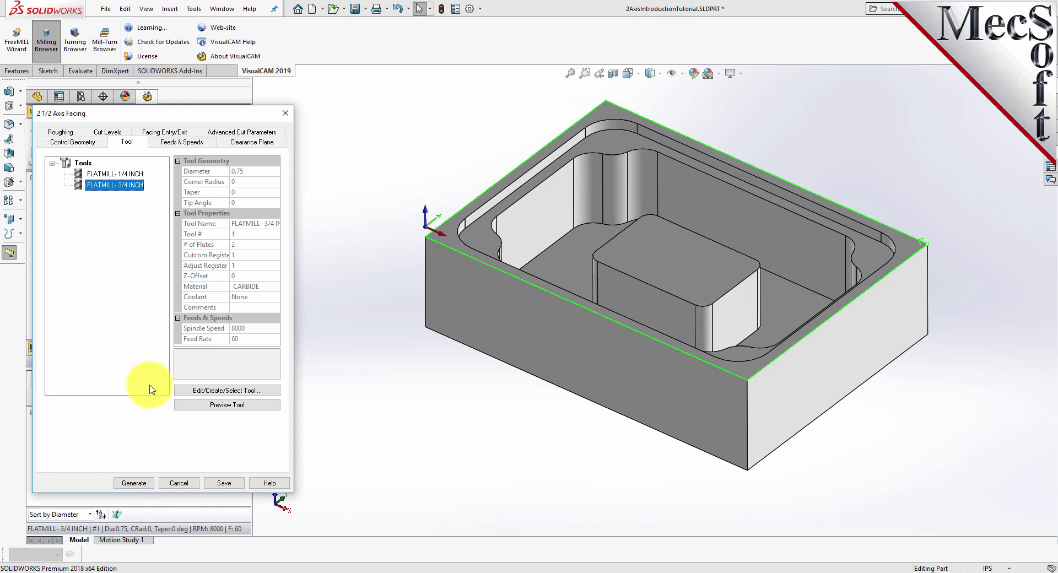
click(188, 144)
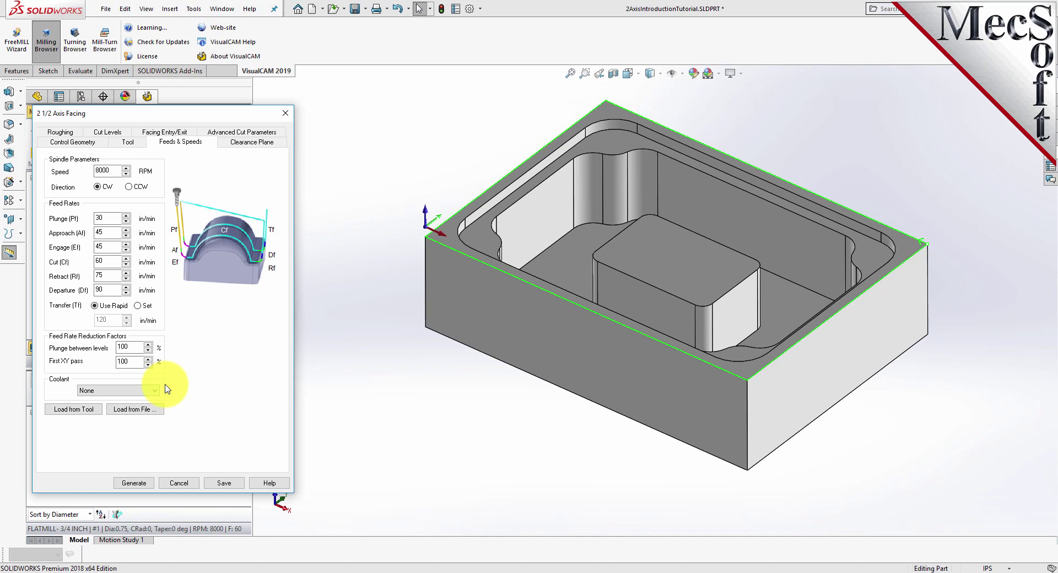
Step: Use the automatic clearance plane with the Clearance Plane cut transfer method for facing and inspect the plane above the part
click(274, 143)
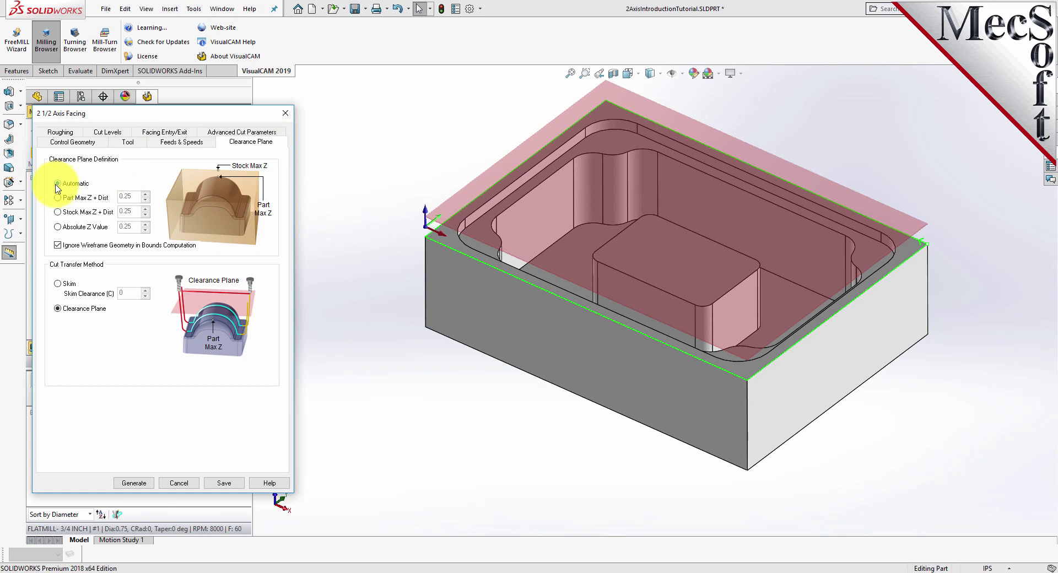
click(57, 310)
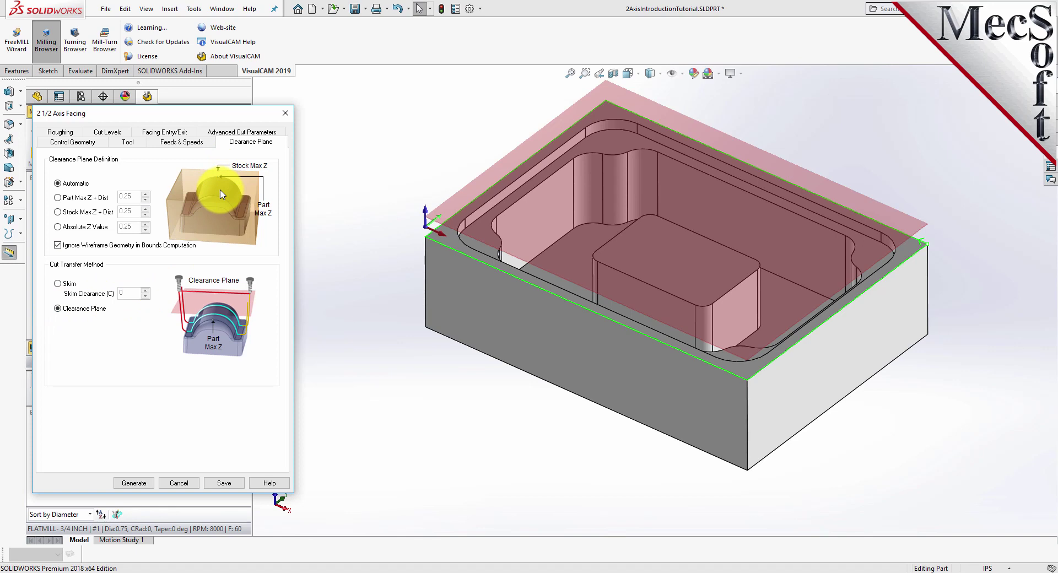
click(58, 309)
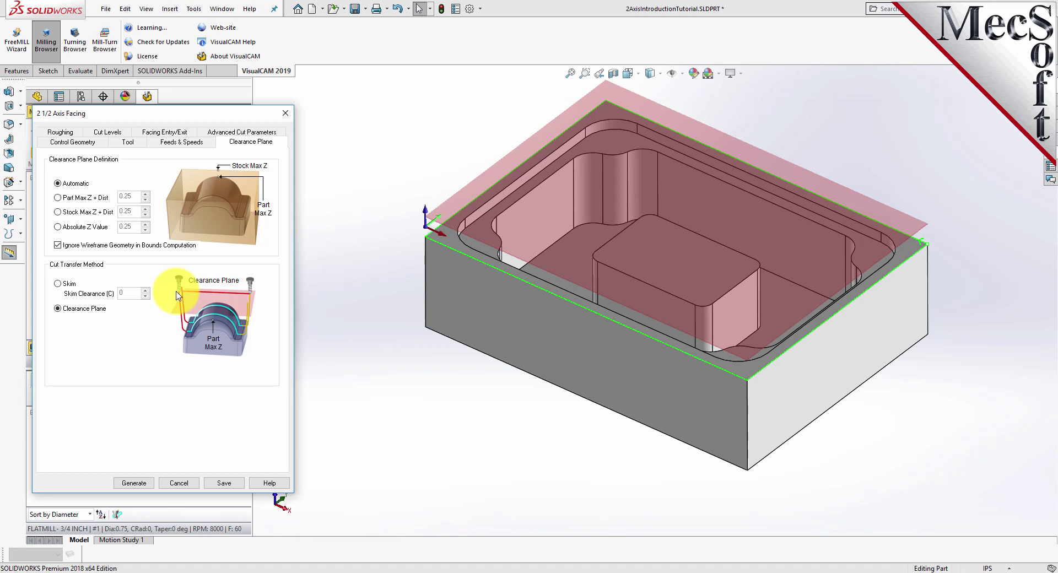
middle_drag(834, 486, 827, 464)
scroll(760, 477, down, 2)
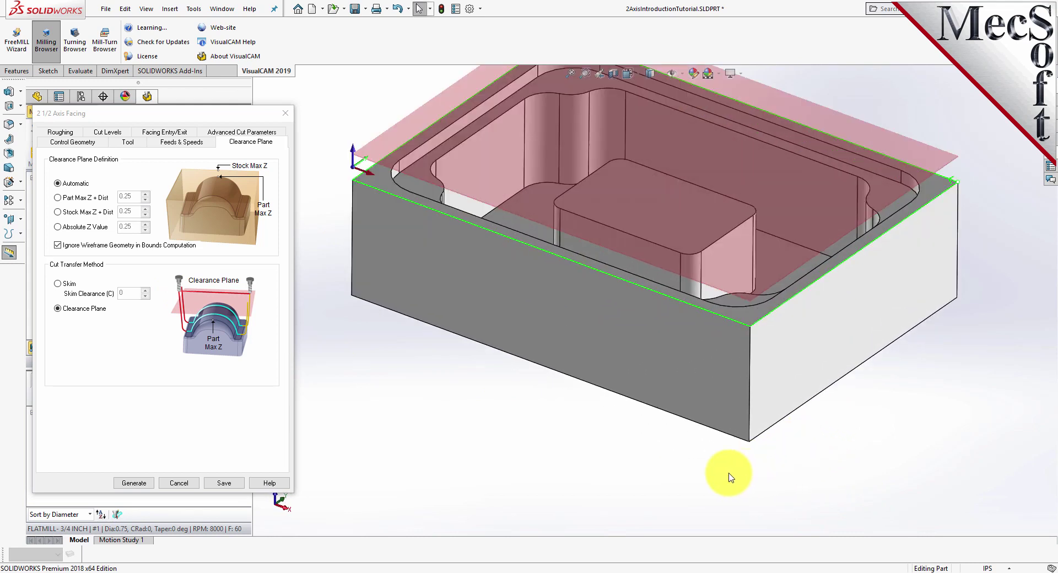
scroll(660, 99, up, 2)
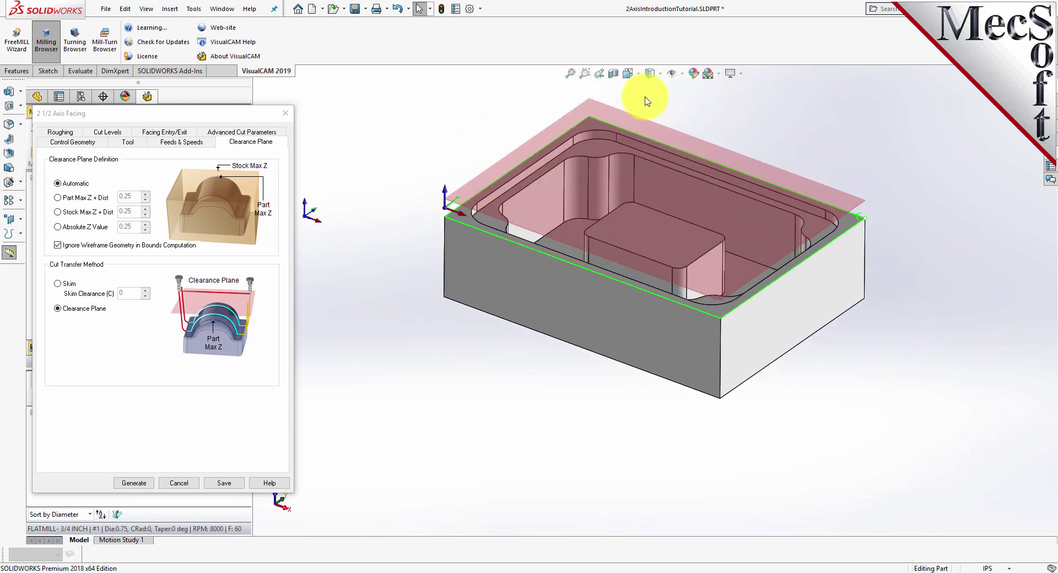
scroll(653, 98, down, 2)
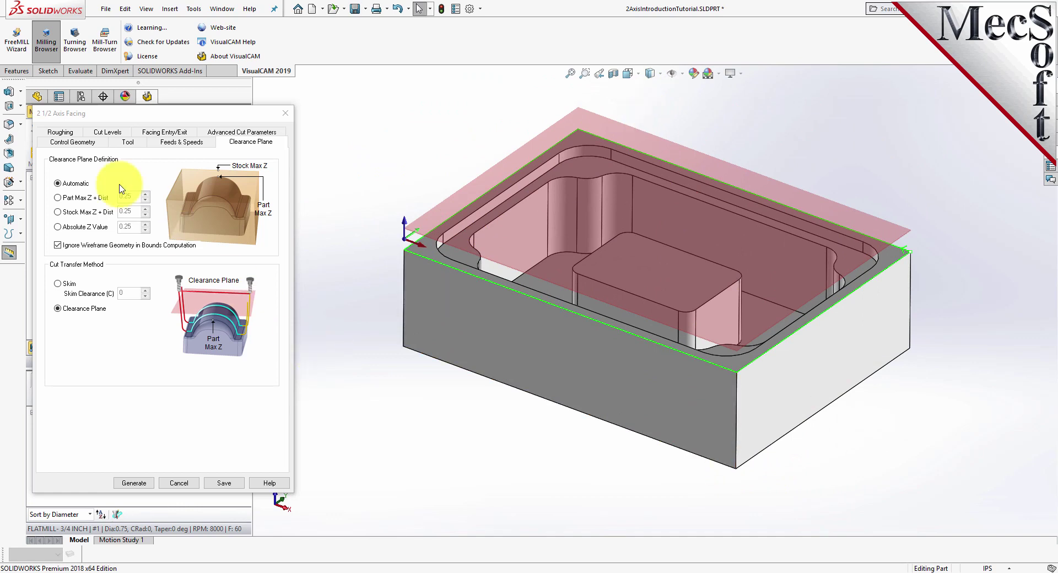
Step: Set the facing roughing tolerance to 0.001, the stock to 0 and the stepover to 30% of the tool diameter
click(61, 132)
drag(127, 190, 94, 205)
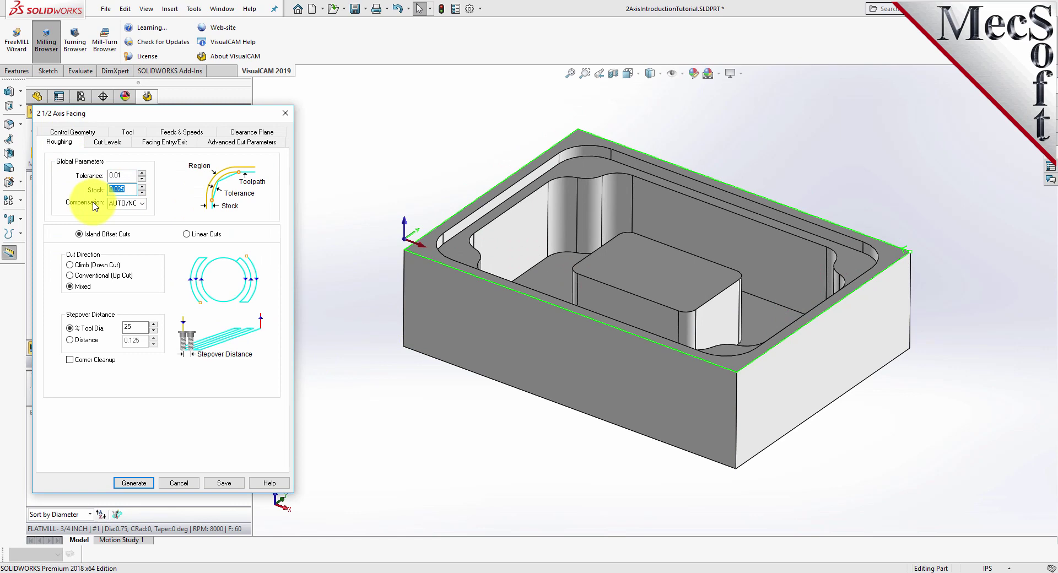
drag(132, 175, 102, 174)
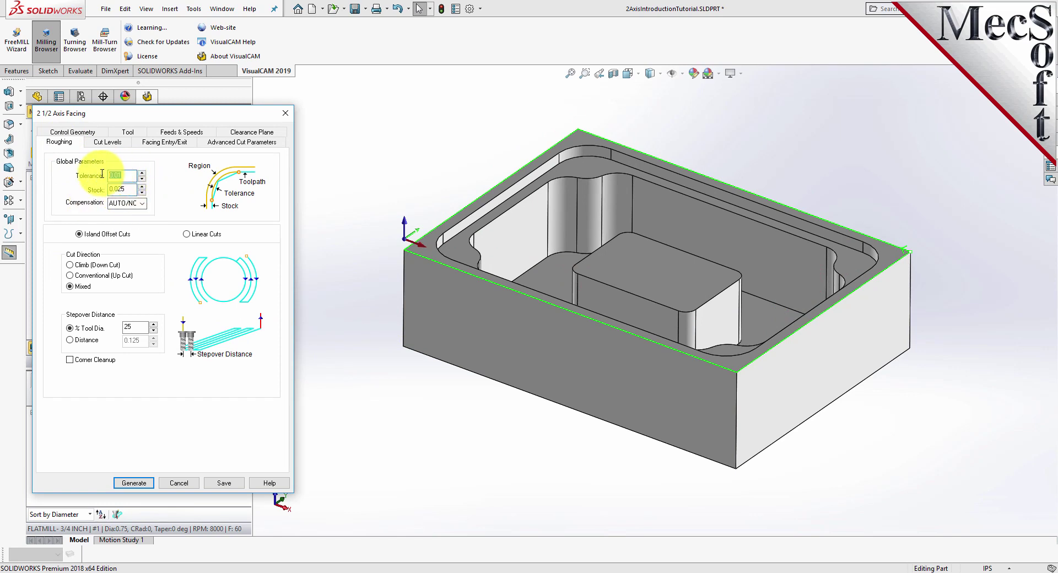
text(0.001)
drag(126, 189, 86, 187)
text(0)
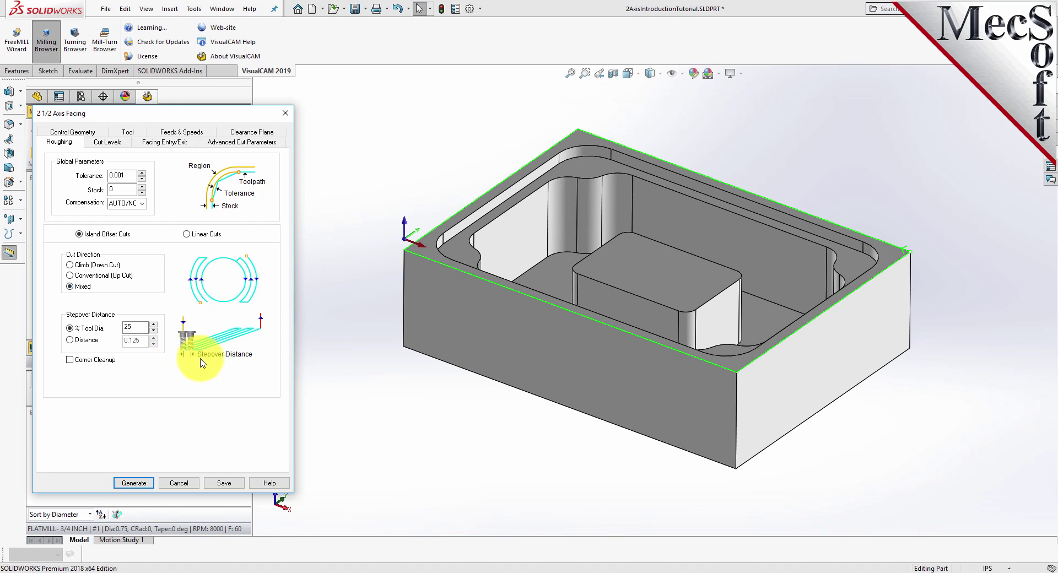
double_click(135, 328)
text(30)
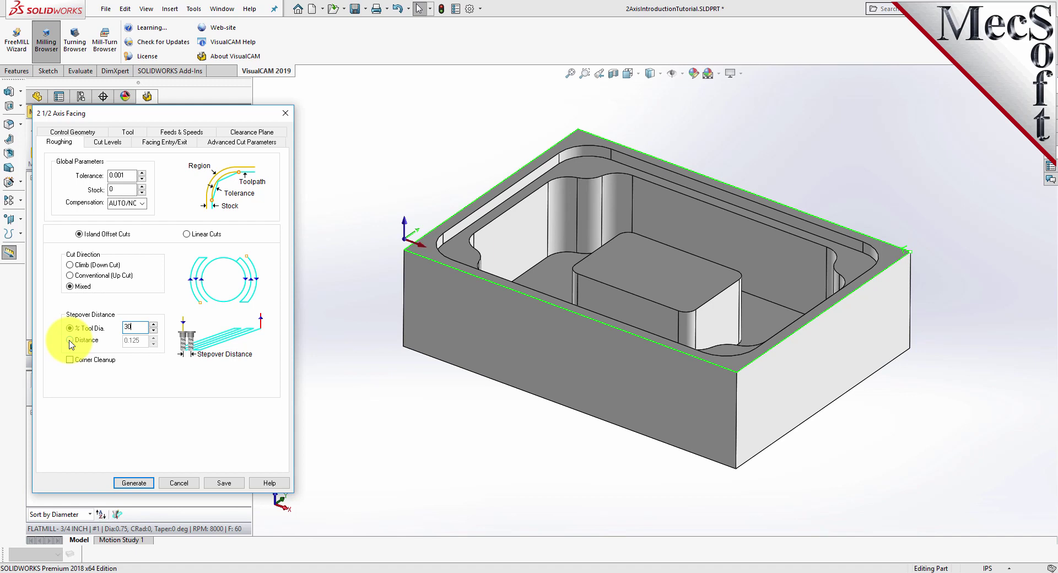
Step: Set the facing cut geometry location to At Bottom with a total cut depth of 0.25
click(116, 144)
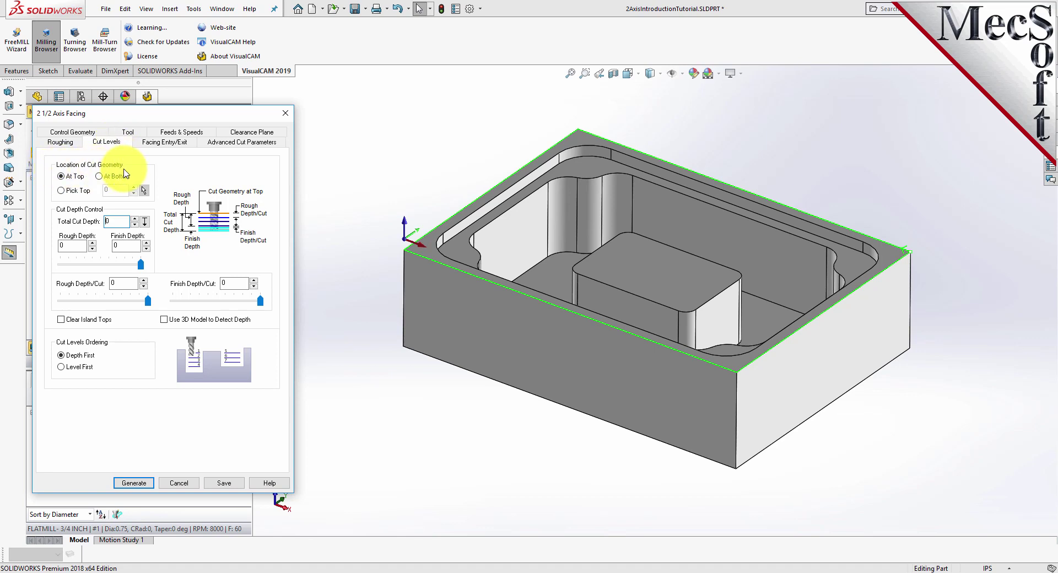
click(100, 176)
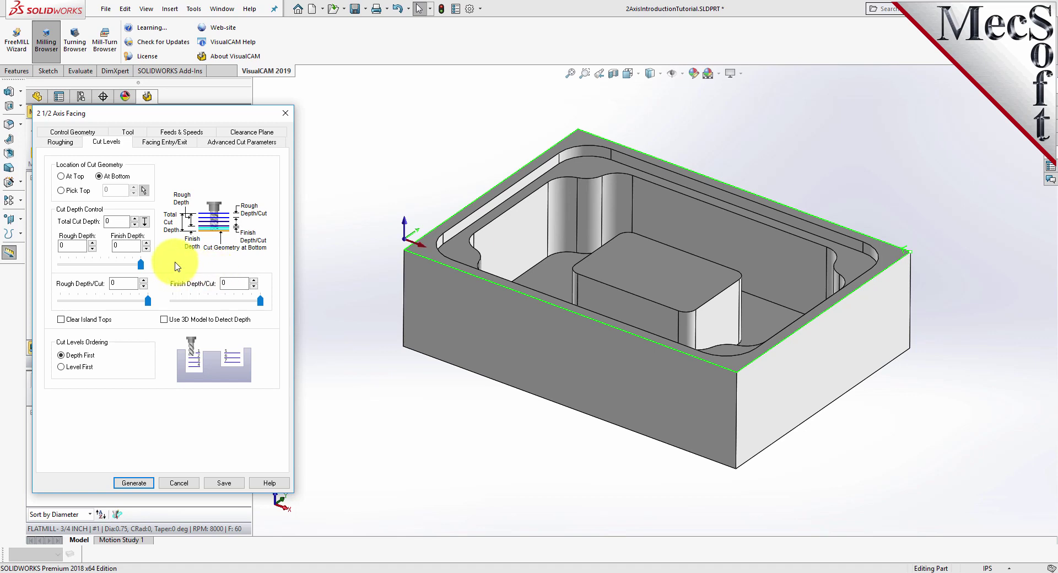
double_click(110, 221)
text(0.25)
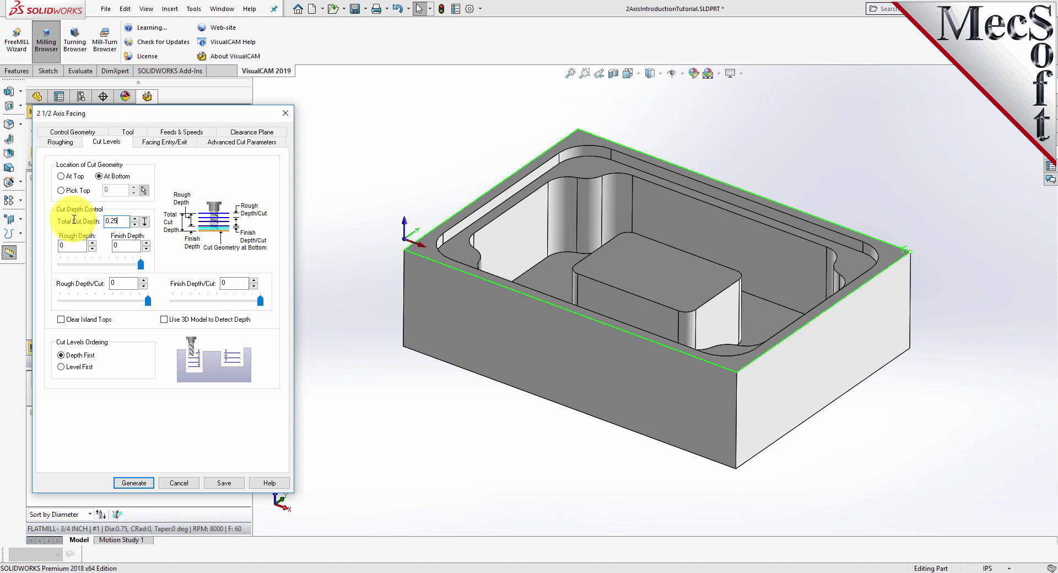
Step: Set the facing rough depth to 0.25 and the rough depth per cut to 0.075, with a finish depth of 0
click(71, 246)
click(71, 246)
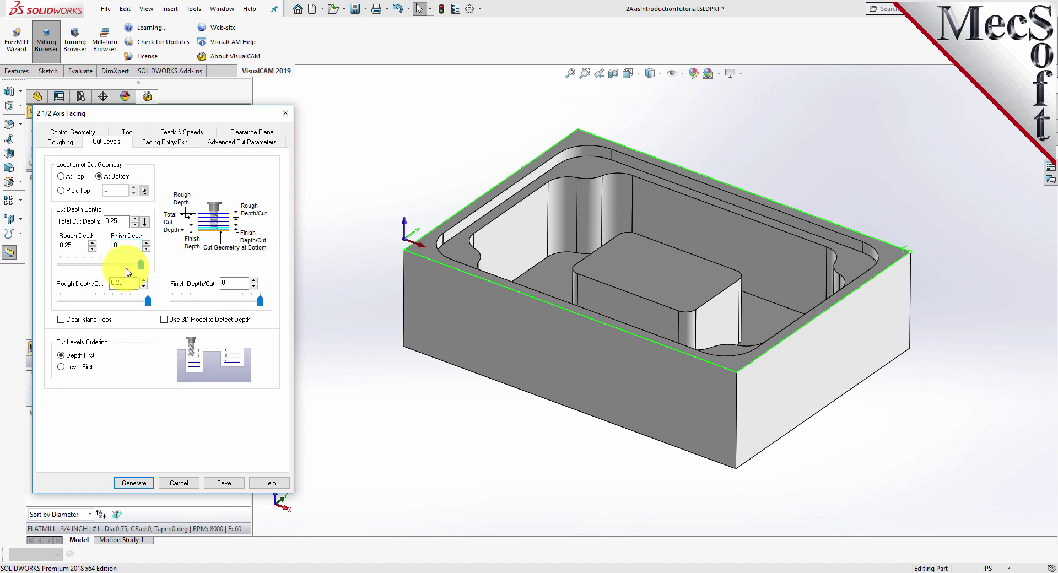
click(129, 252)
mouse_move(141, 264)
mouse_down()
mouse_move(87, 275)
mouse_move(146, 274)
mouse_up()
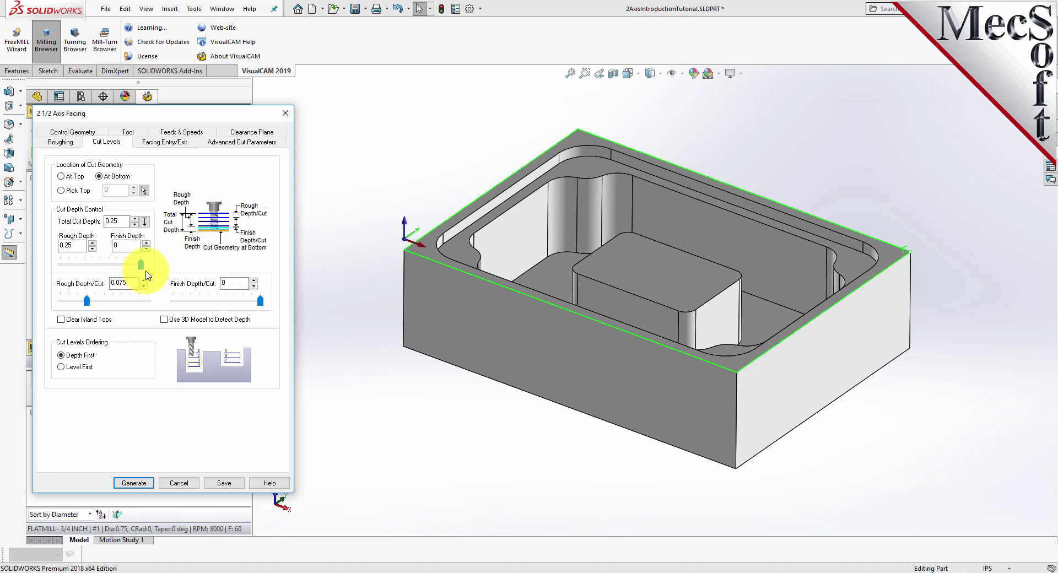
double_click(78, 246)
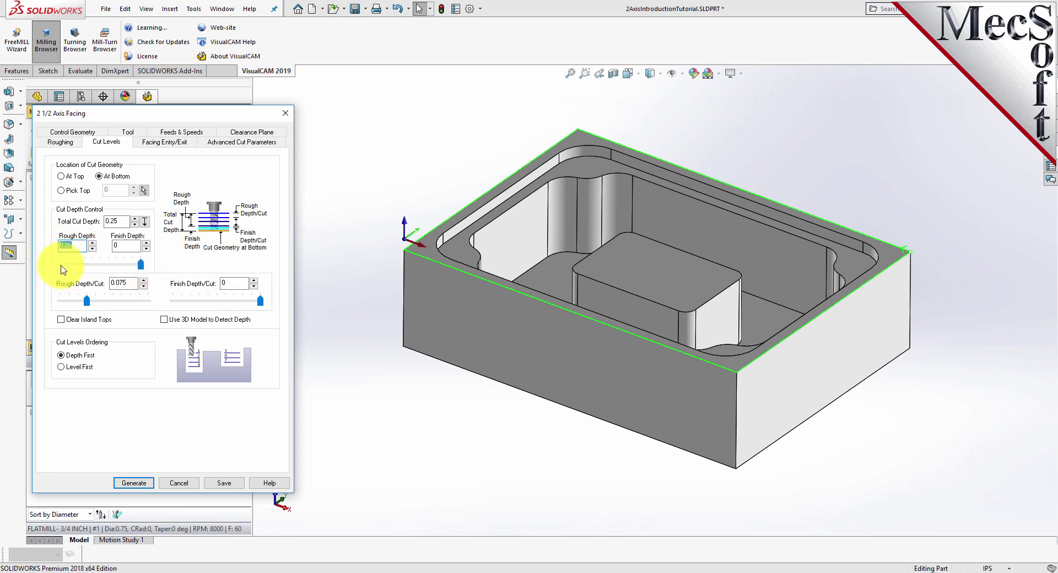
Step: Try splitting the facing depth into 0.125 rough and 0.125 finish, and restore the full 0.25 rough depth
double_click(111, 221)
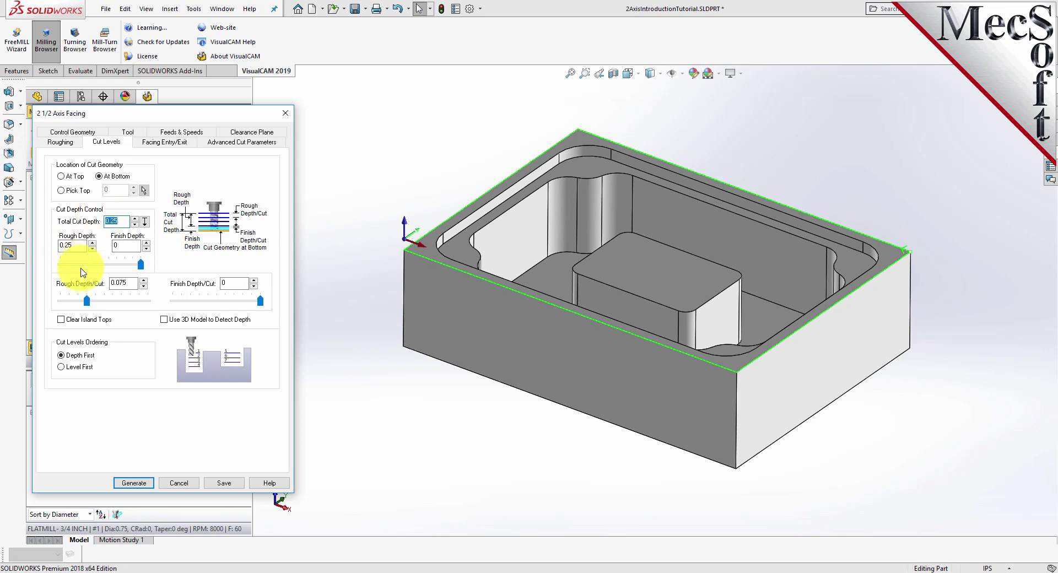
drag(140, 265, 116, 266)
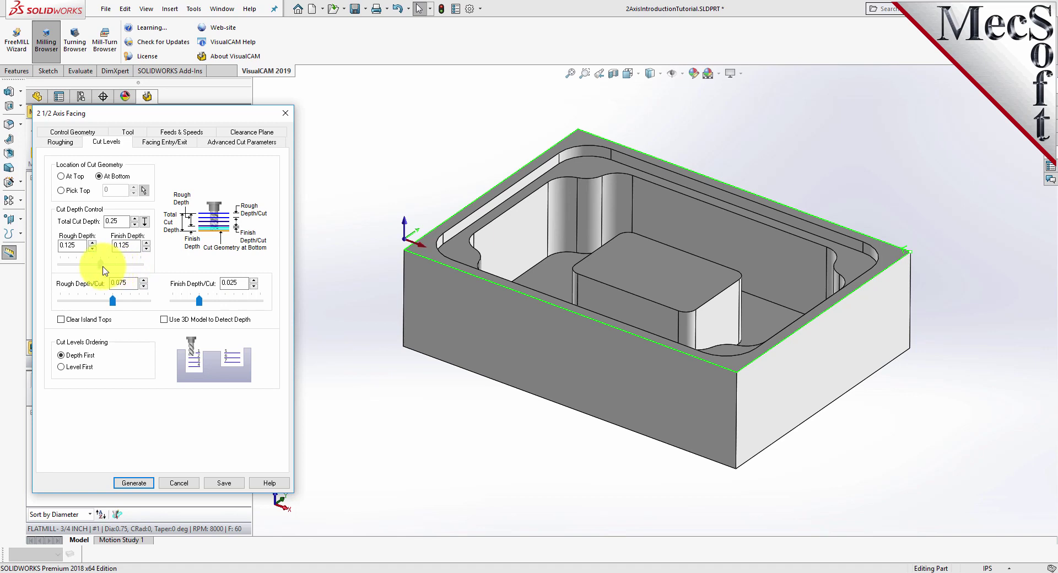
drag(104, 270, 163, 264)
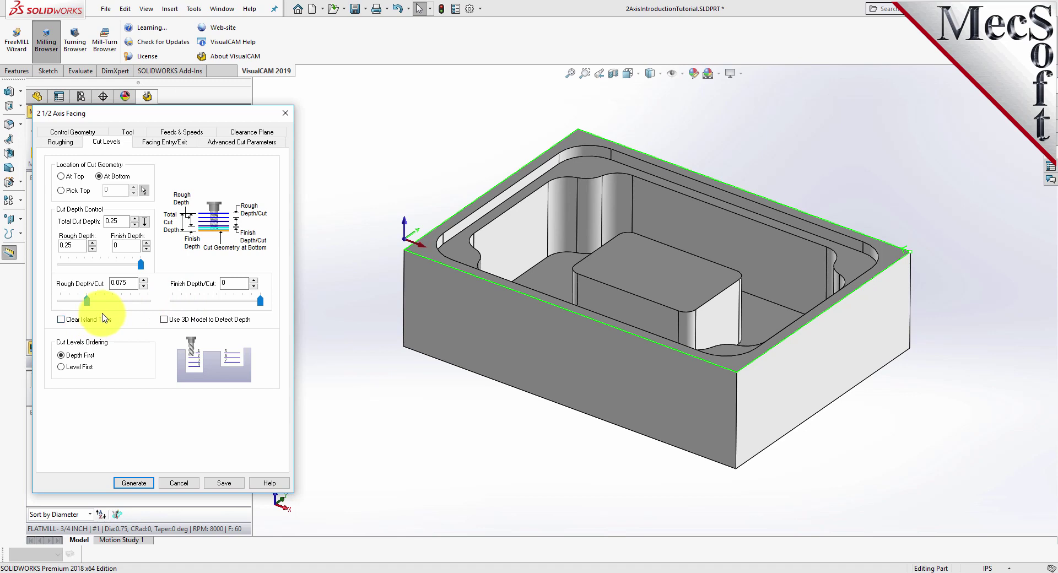
Step: Set the facing rough depth per cut to 0.25 with Depth First ordering and generate the toolpath
drag(86, 303, 57, 304)
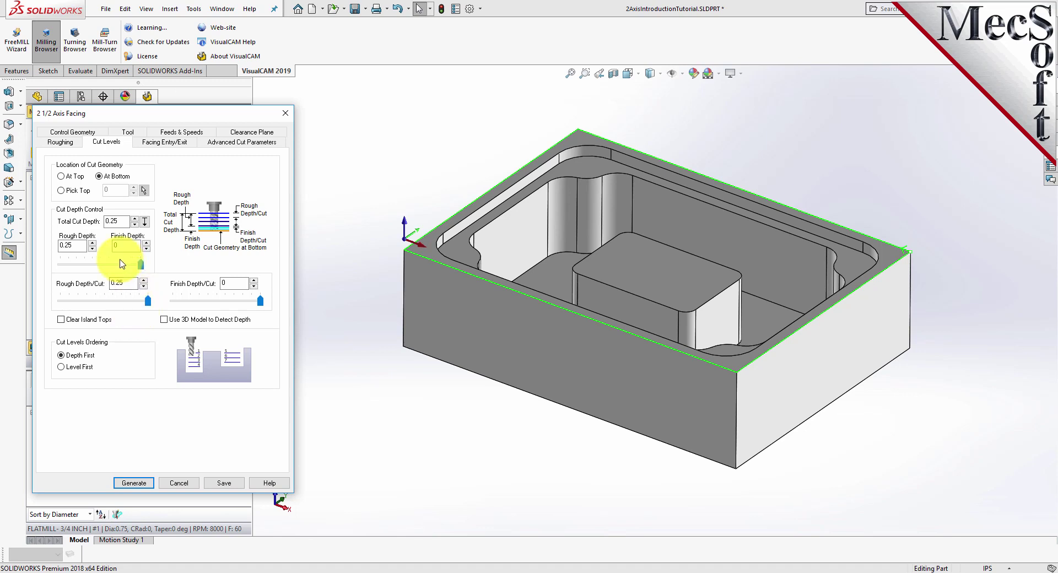
double_click(117, 221)
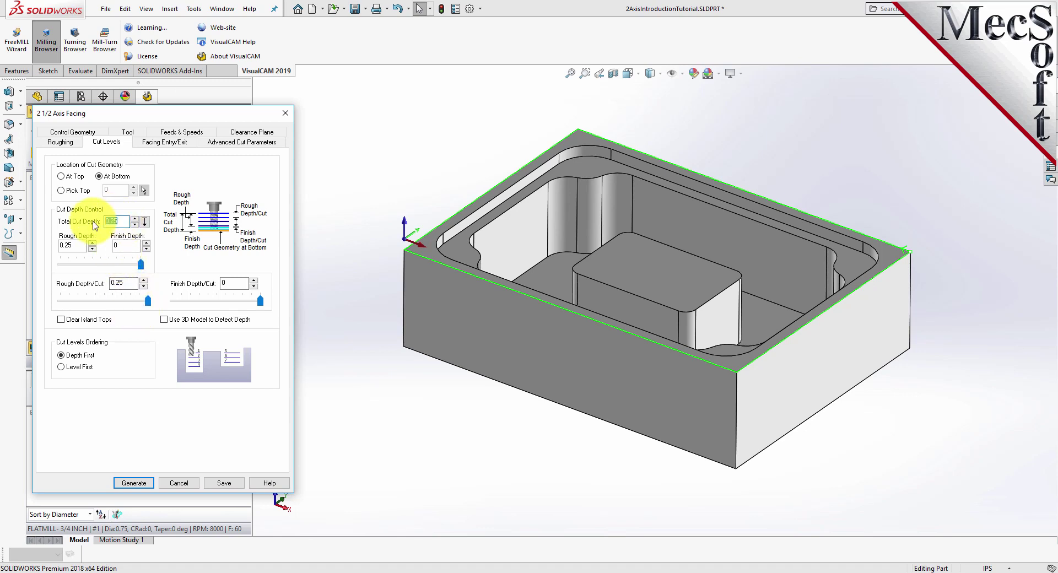
click(76, 241)
click(94, 284)
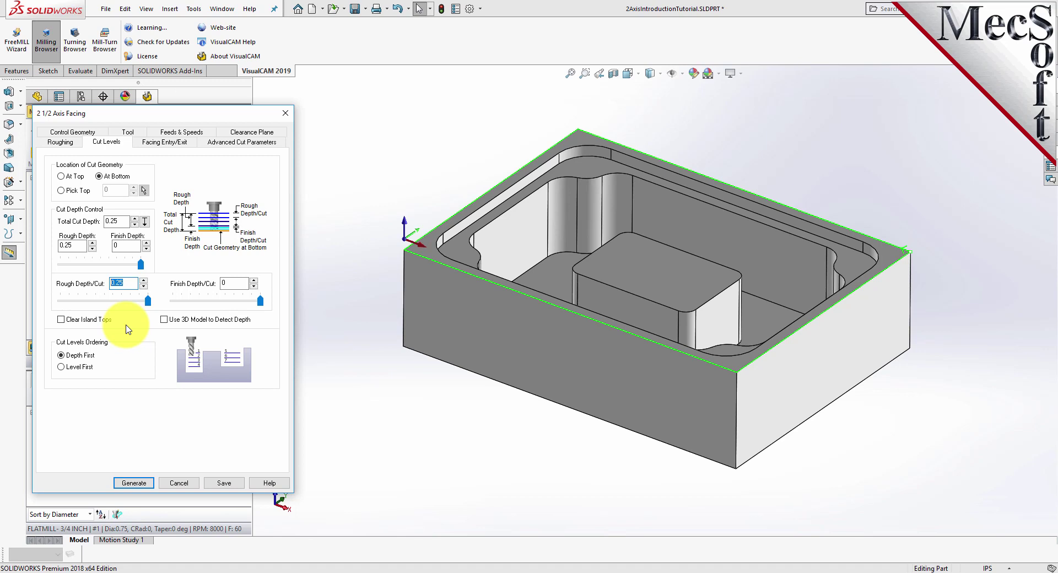
click(62, 357)
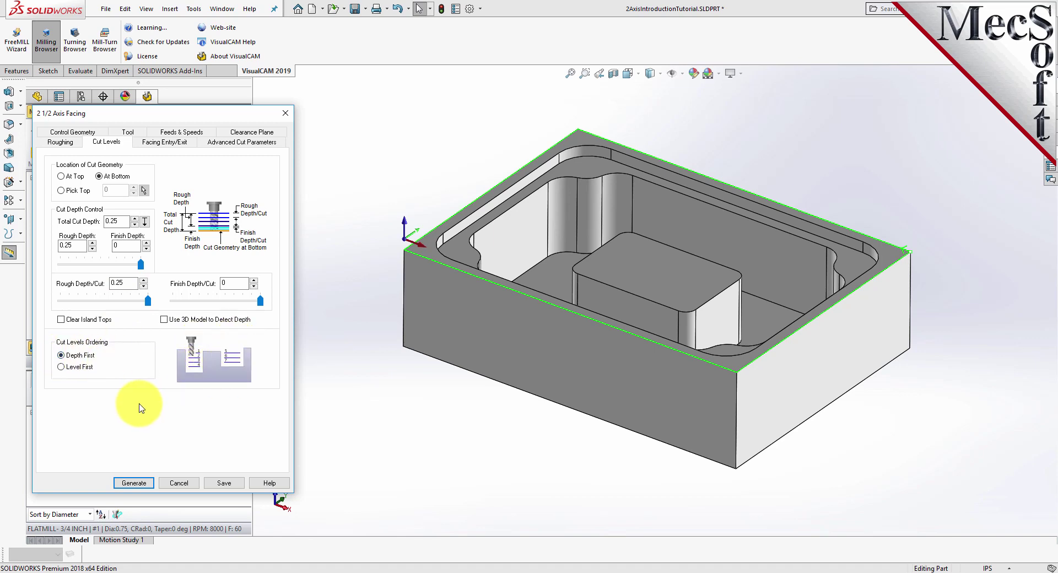
click(138, 484)
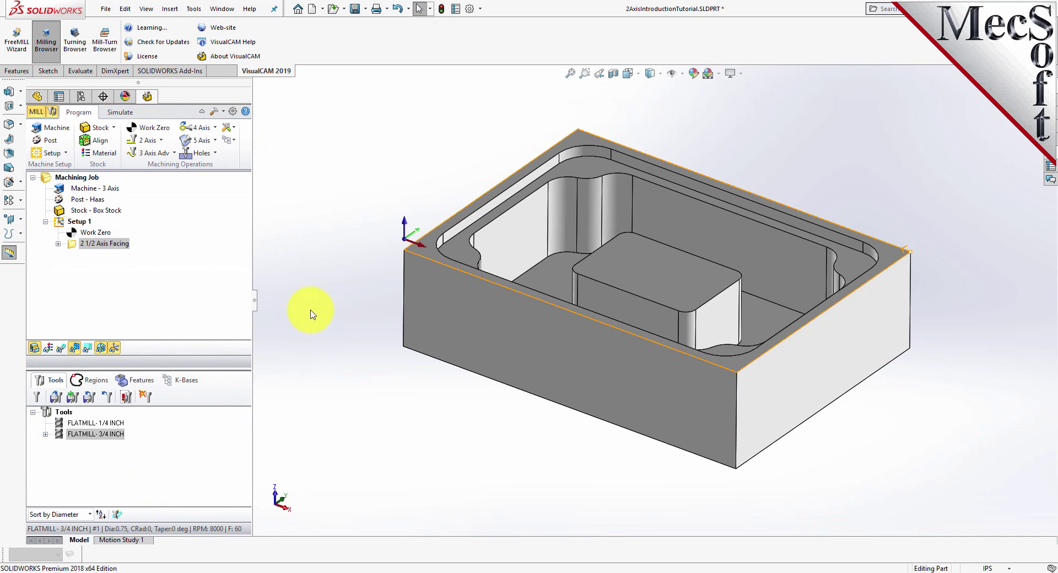
Step: Toggle the facing toolpath's visibility, leave it shown and inspect it over the part
click(64, 352)
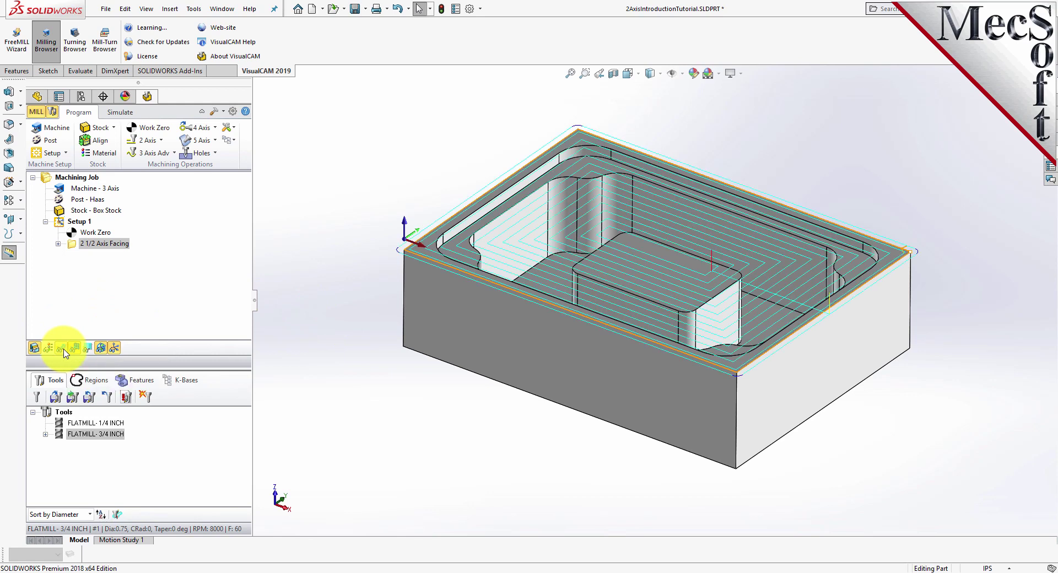
click(64, 352)
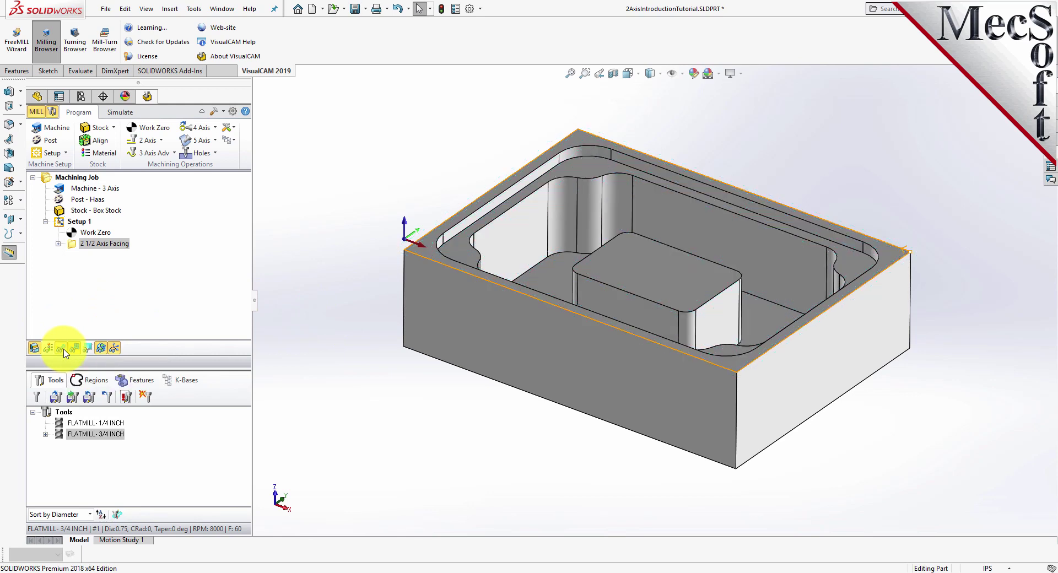
click(64, 352)
mouse_move(885, 183)
middle_down()
mouse_move(879, 255)
mouse_move(881, 163)
middle_up()
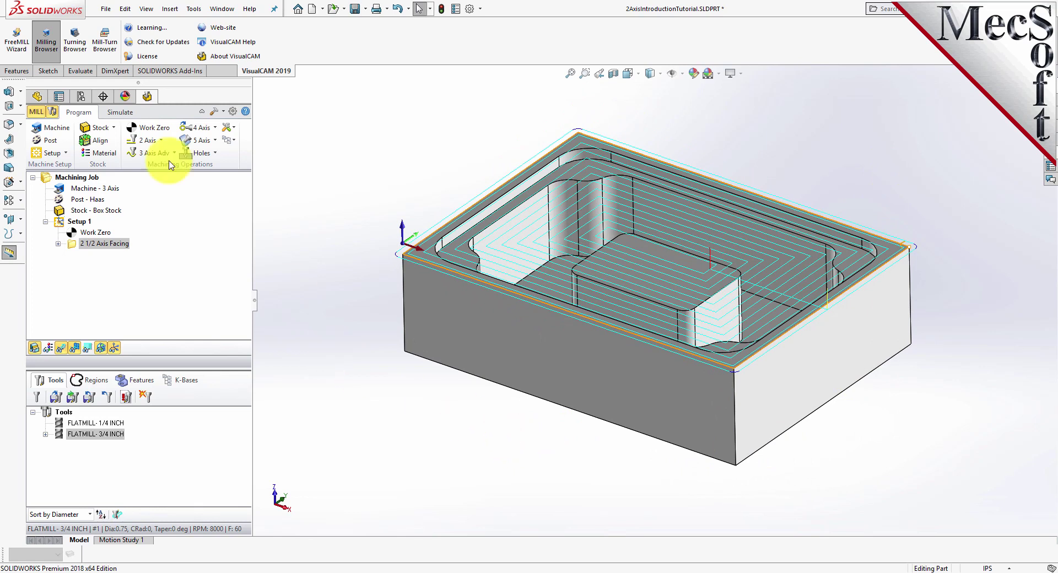
Step: Switch to simulation mode and review the simulation preferences for model type, display interval and accuracy
click(119, 113)
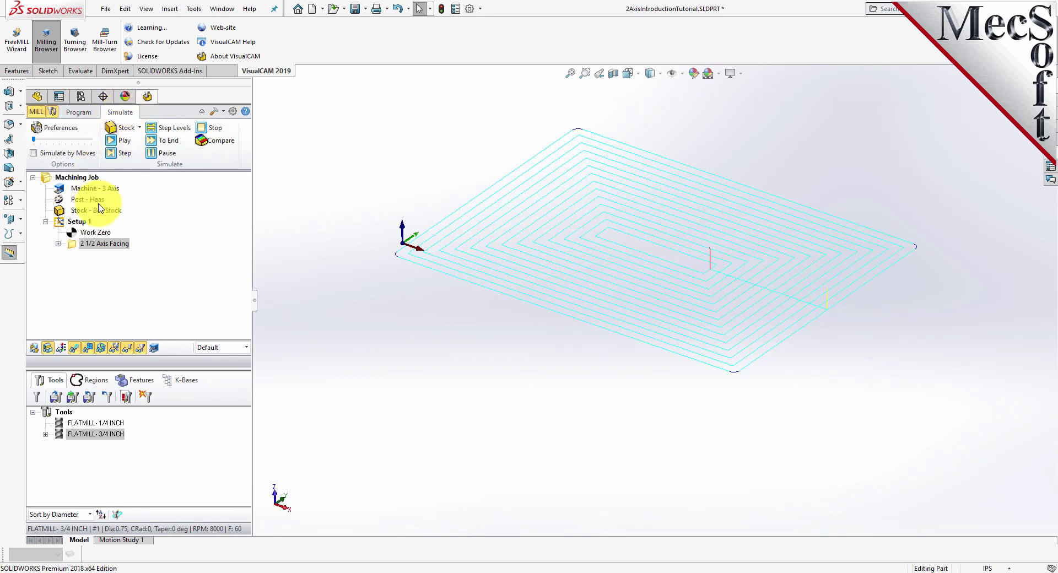
click(35, 348)
click(34, 348)
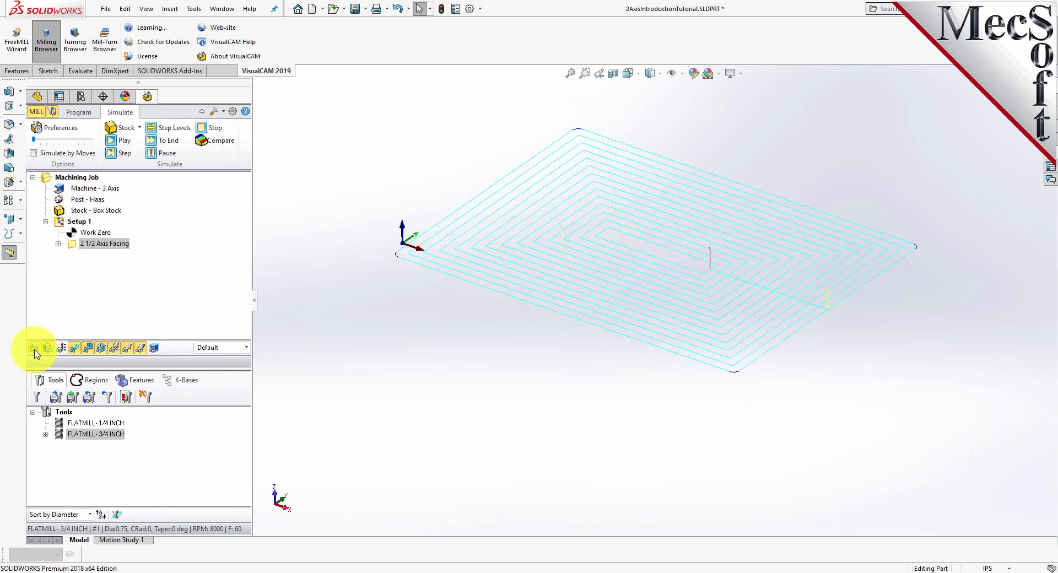
click(34, 348)
click(34, 349)
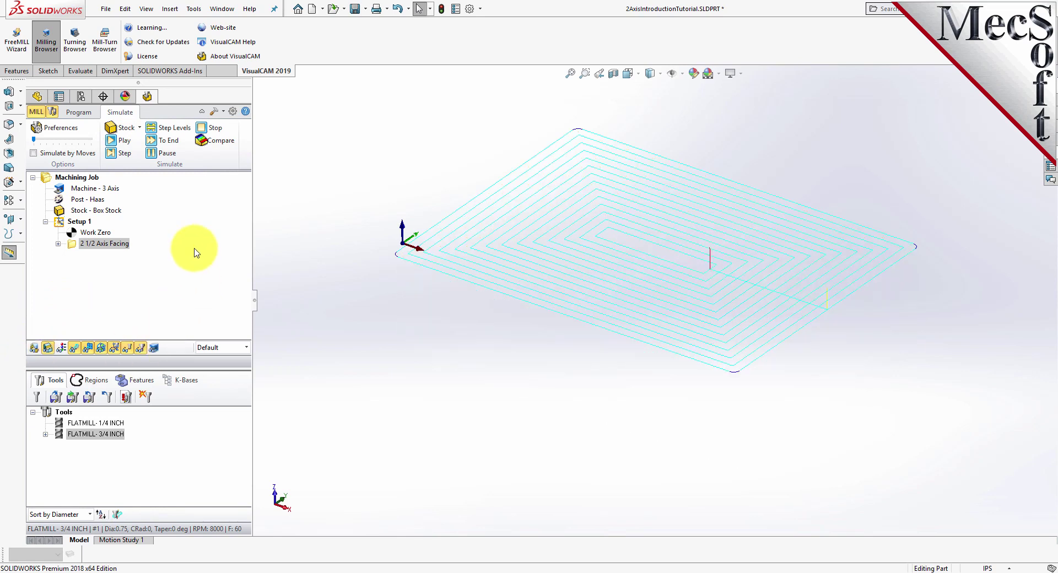
click(57, 128)
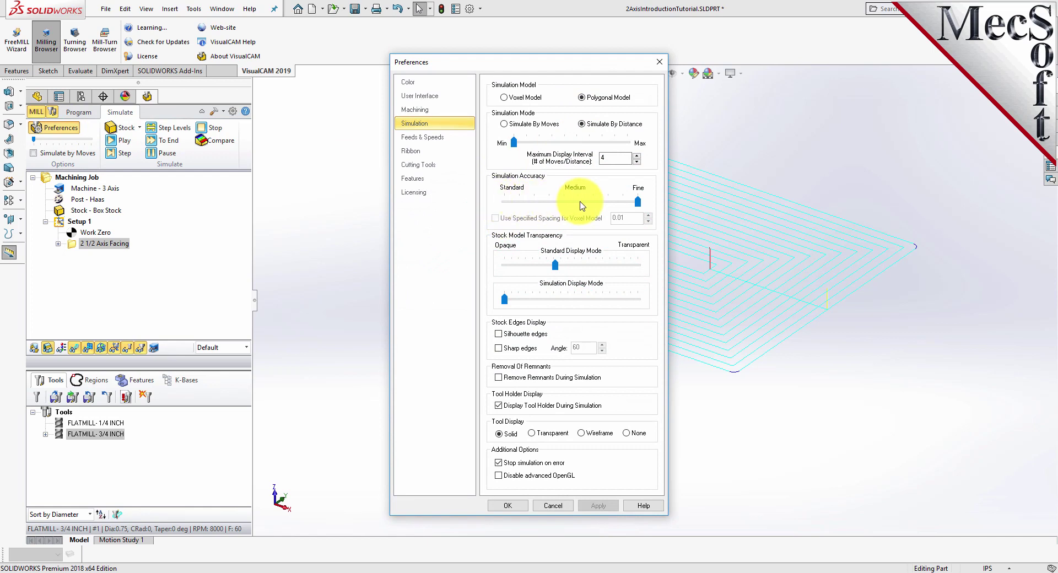
click(506, 506)
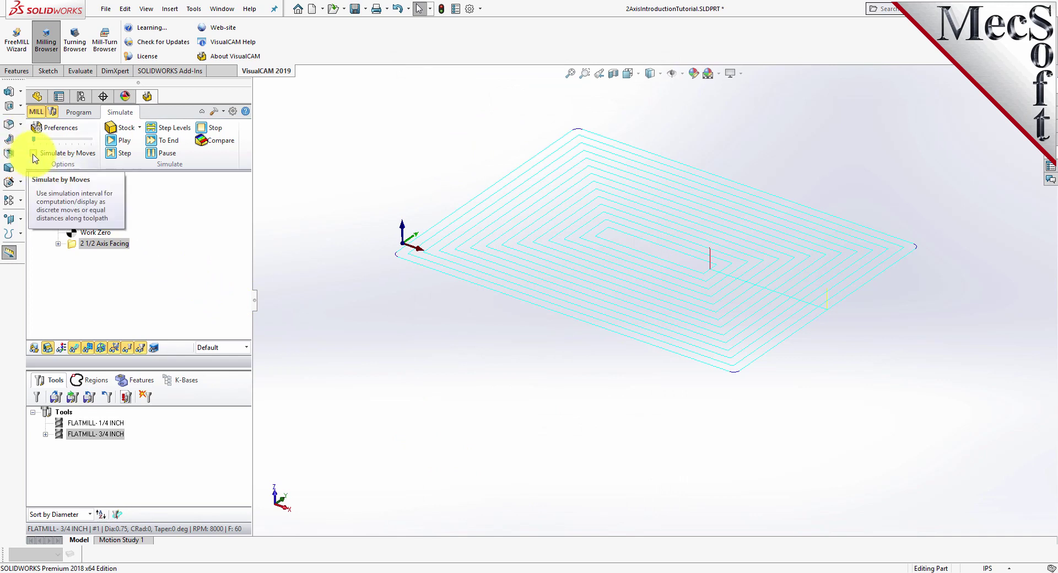
Step: Raise the simulation speed and play the material removal of the 2 1/2 Axis Facing operation
mouse_move(34, 140)
mouse_down()
mouse_move(89, 142)
mouse_move(47, 144)
mouse_up()
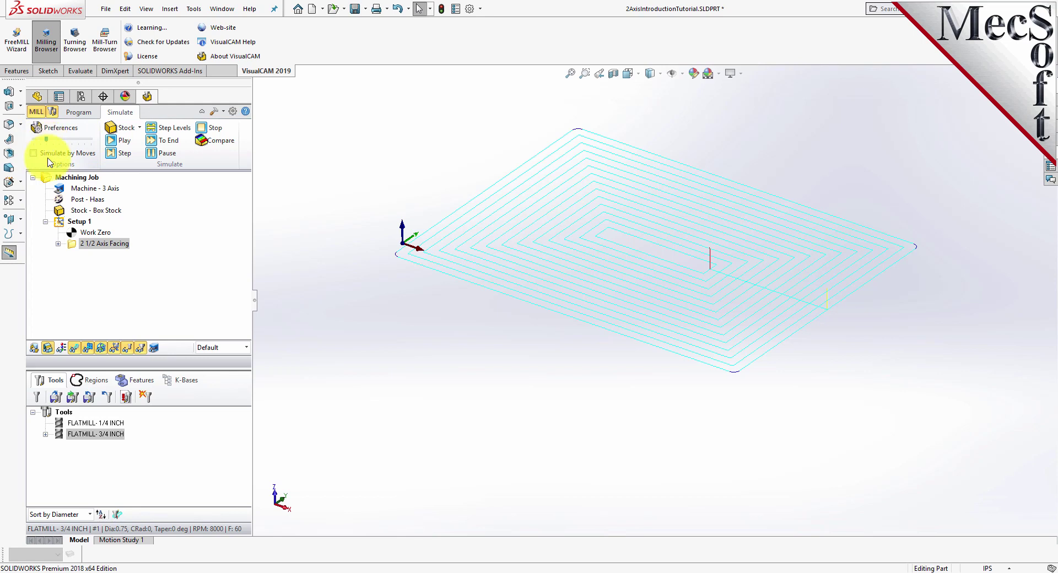
click(72, 246)
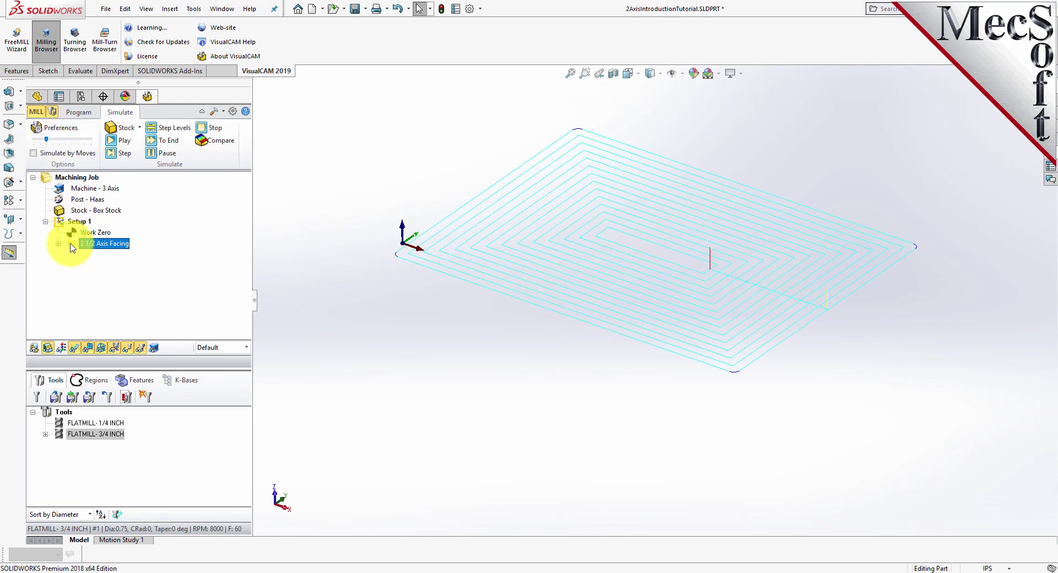
click(128, 142)
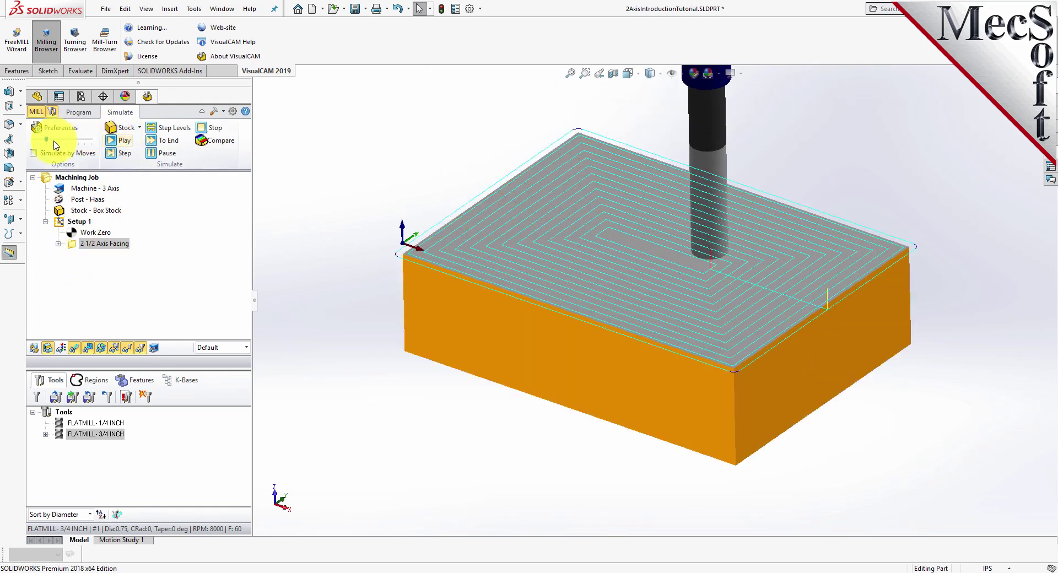
Step: Replay the facing simulation at the slowest speed through to the end and hide the toolpath to inspect the faced stock
drag(48, 140, 33, 140)
click(126, 142)
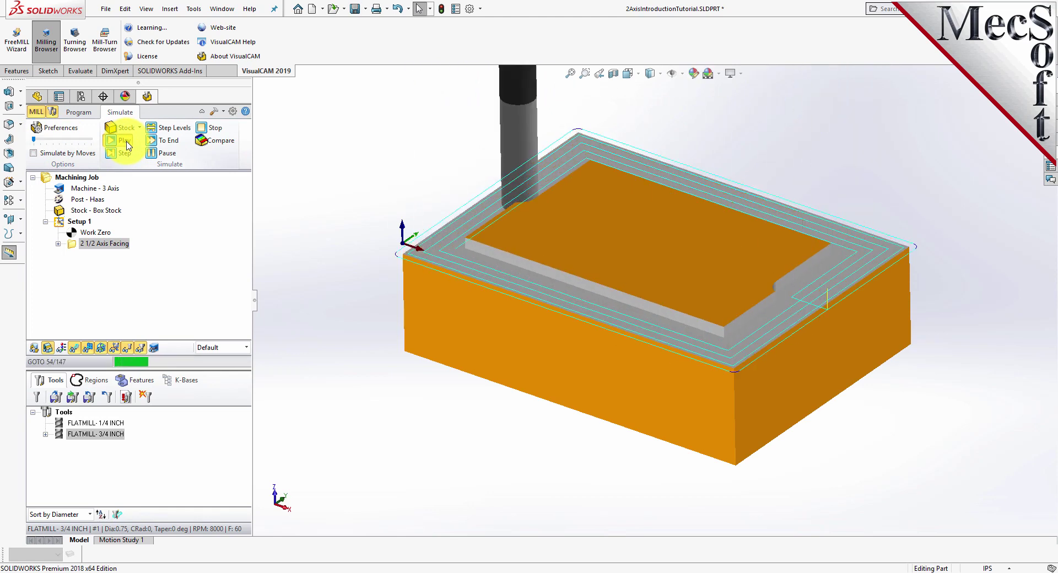
click(159, 153)
click(170, 154)
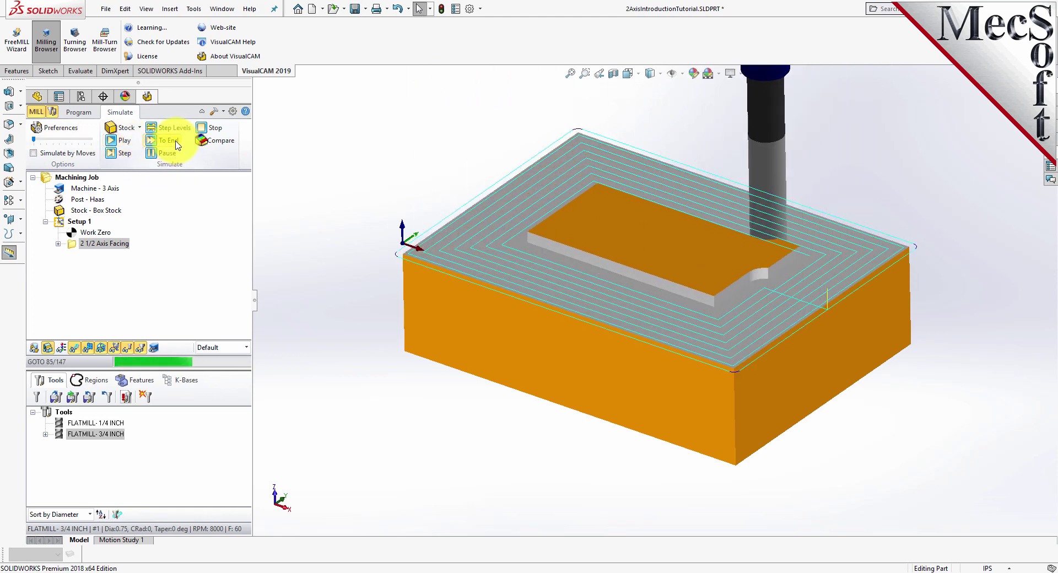
click(177, 145)
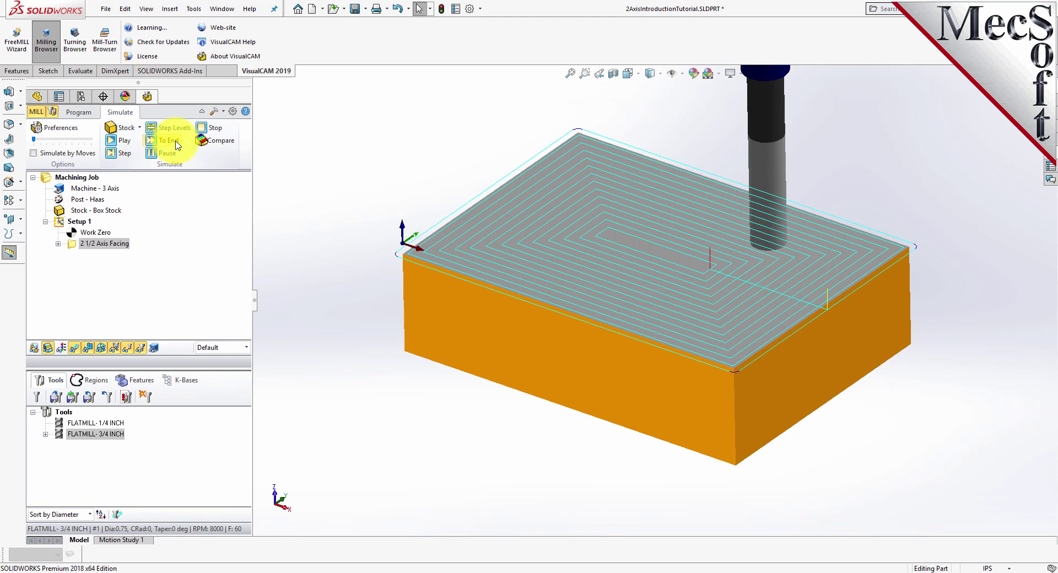
click(75, 349)
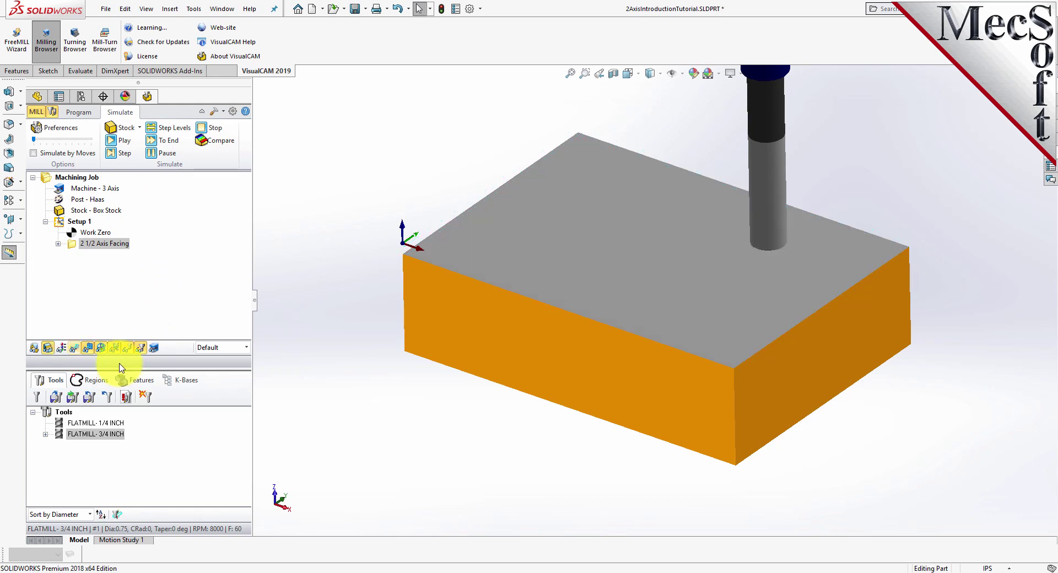
middle_drag(810, 286, 825, 263)
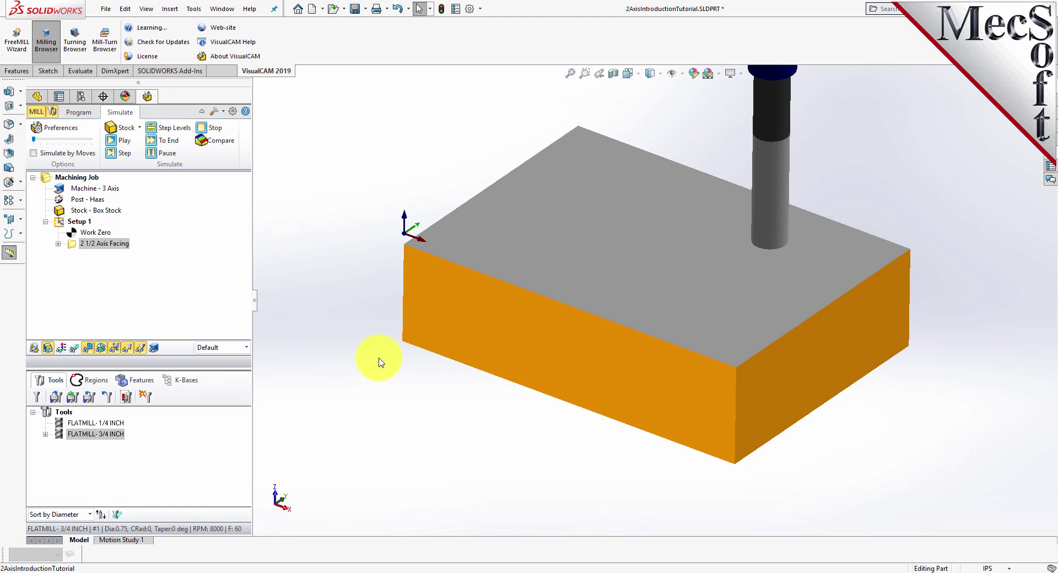
Step: Start a 2½ axis Pocketing operation and assign the predefined Flat Area Region 2 as its part region
click(84, 115)
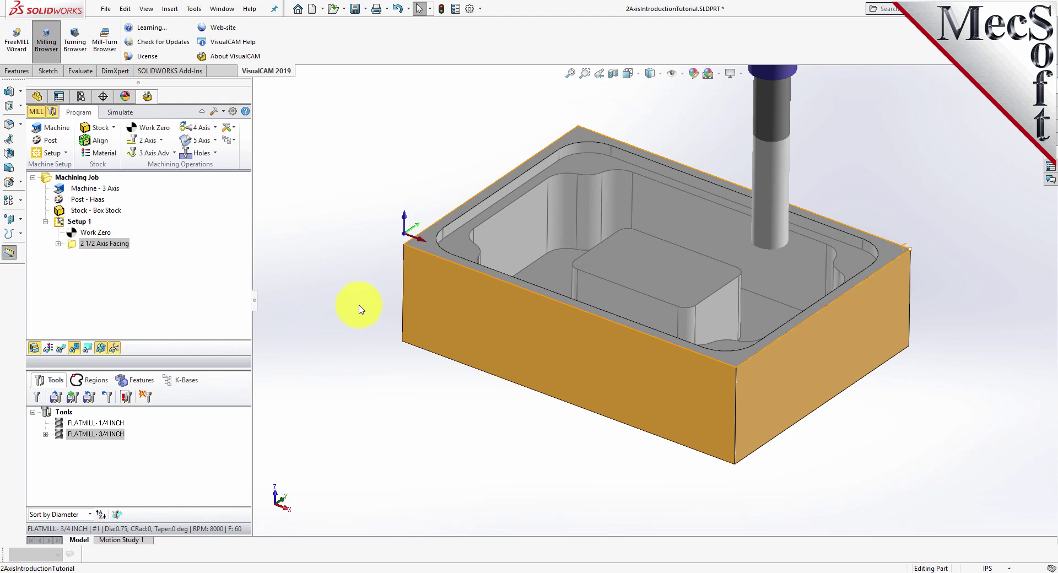
click(162, 141)
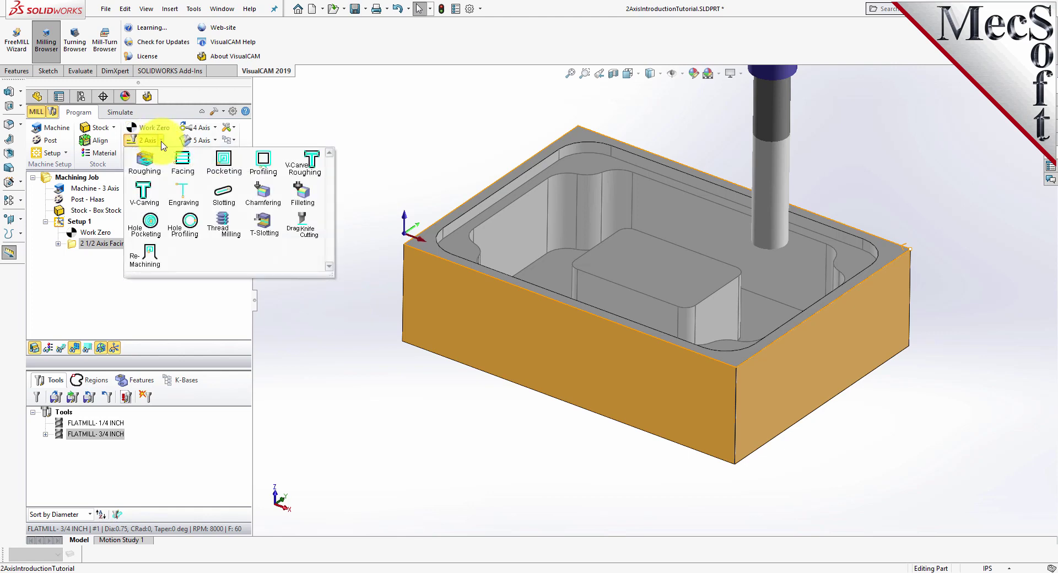
click(226, 176)
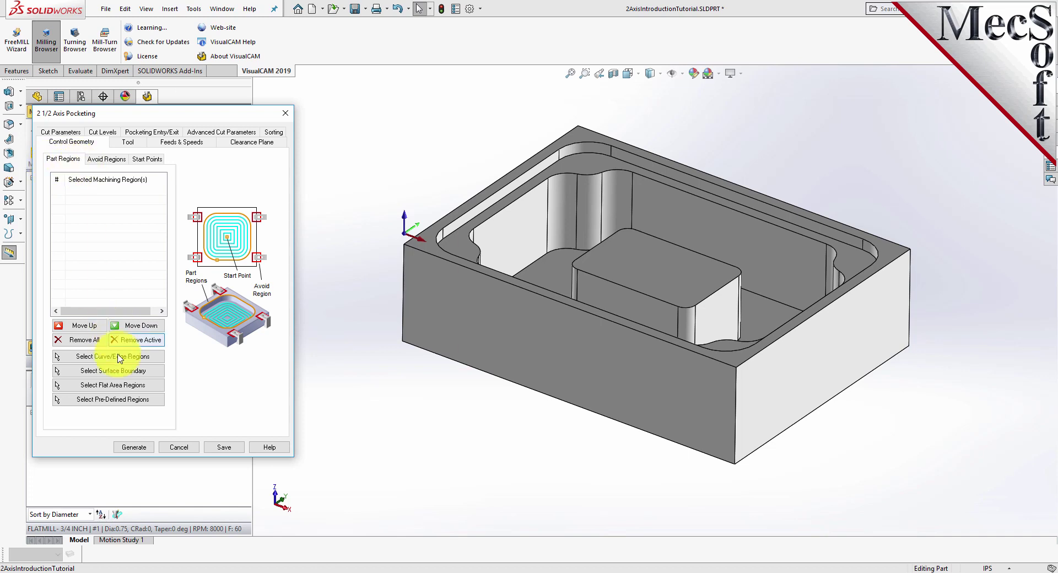
click(146, 399)
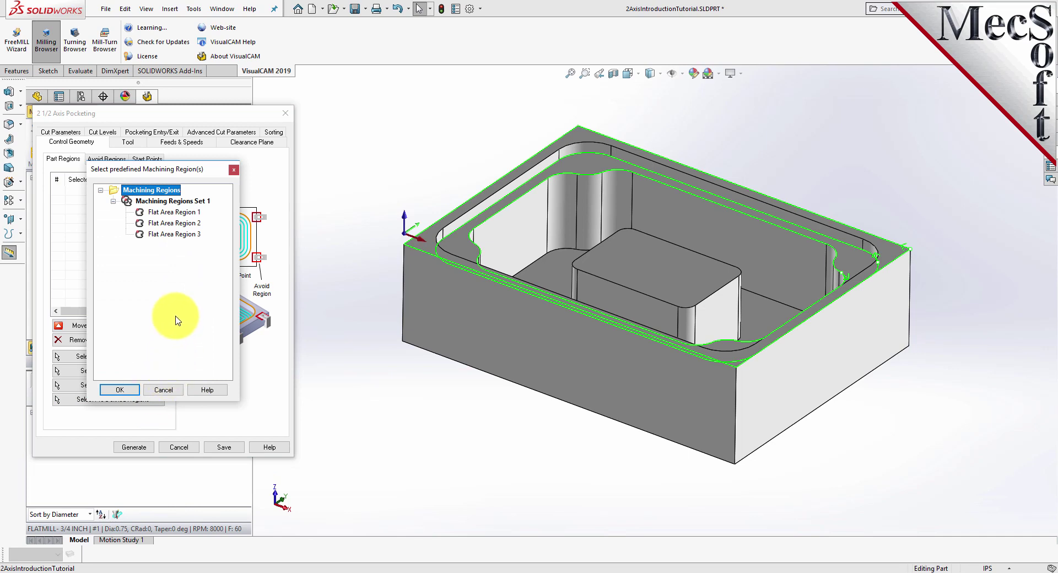
click(141, 223)
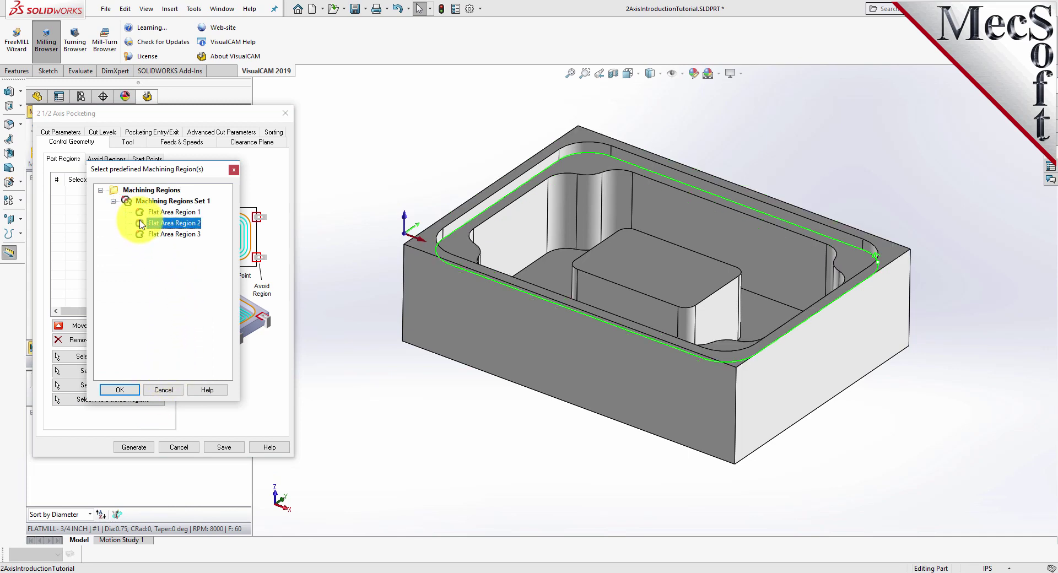
click(120, 392)
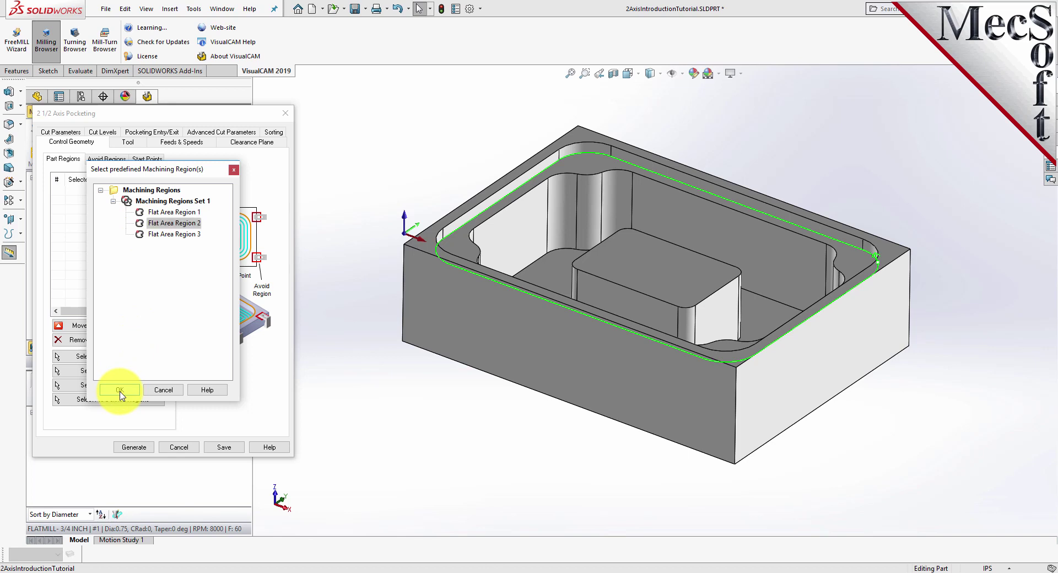
click(106, 190)
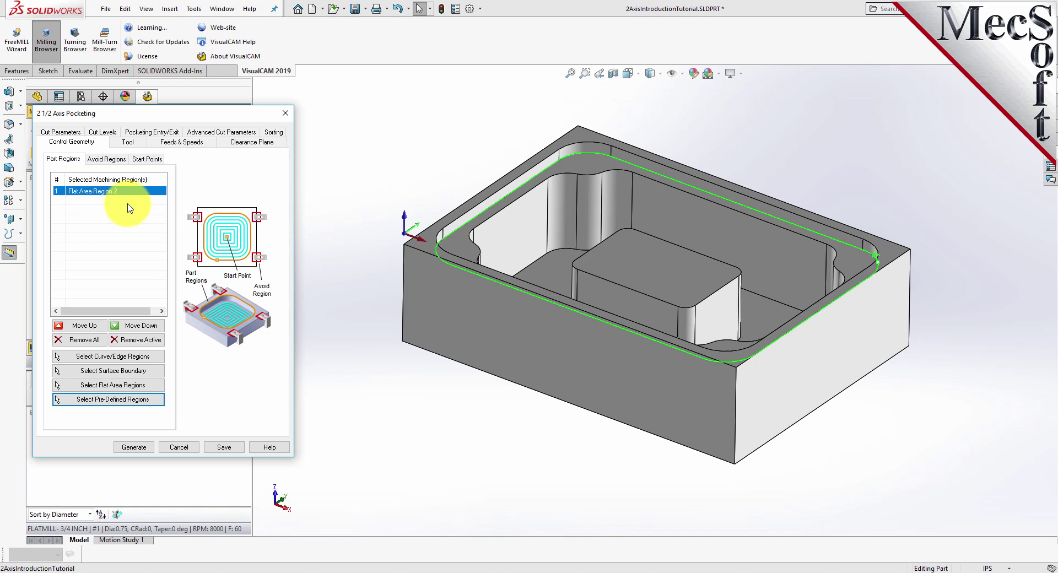
Step: Keep the FLATMILL- 3/4 INCH tool for pocketing and set the tolerance to 0.001 and the stock to 0
click(126, 143)
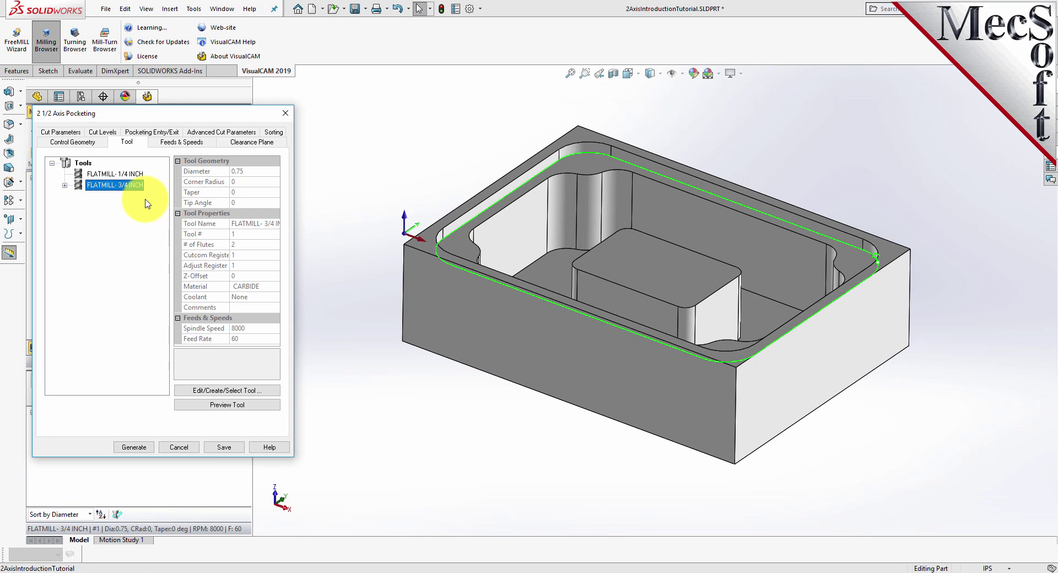
click(65, 133)
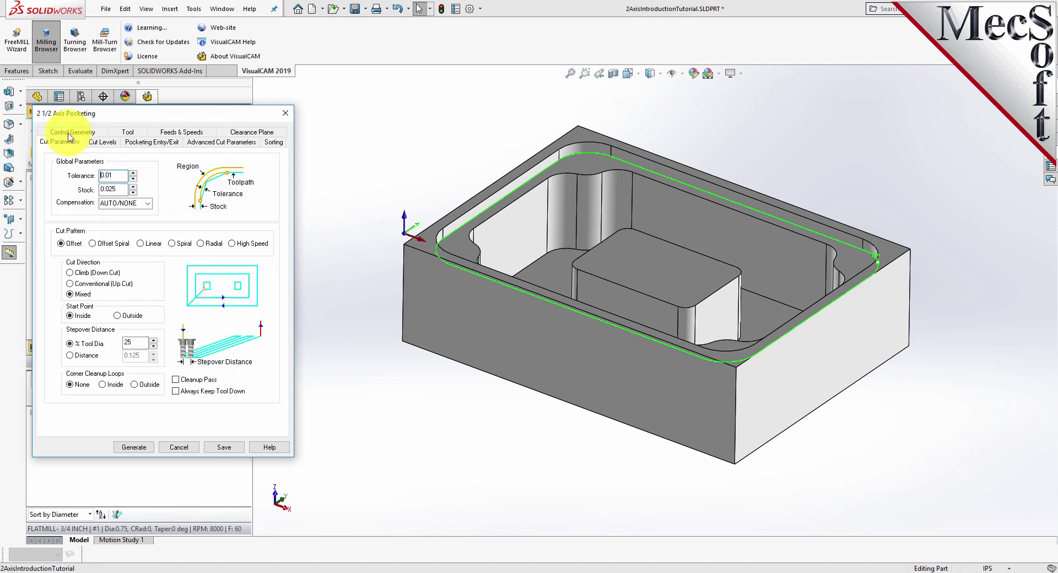
drag(118, 176, 81, 175)
text(0.0)
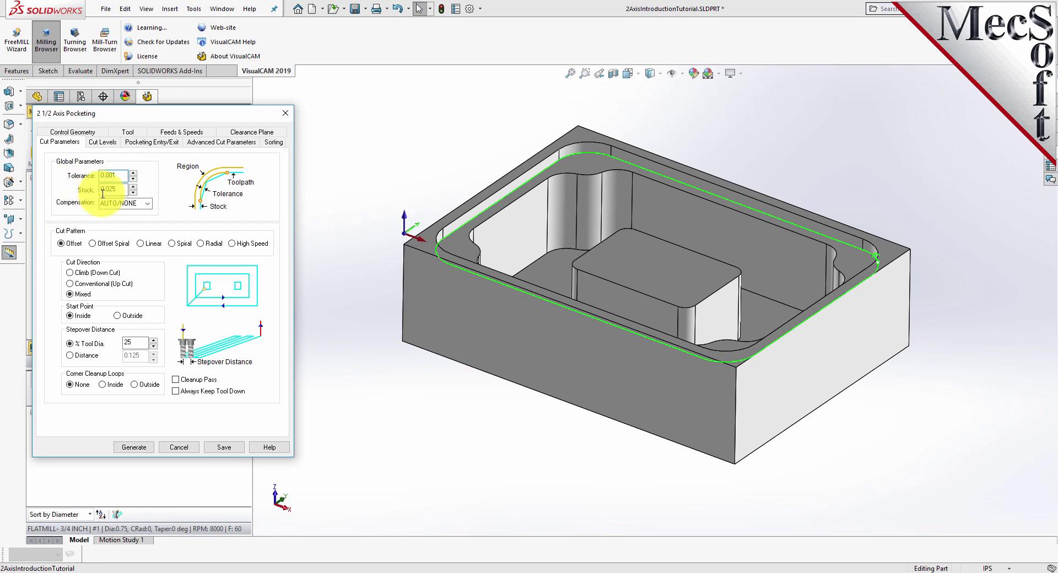
drag(121, 191, 83, 191)
text(0)
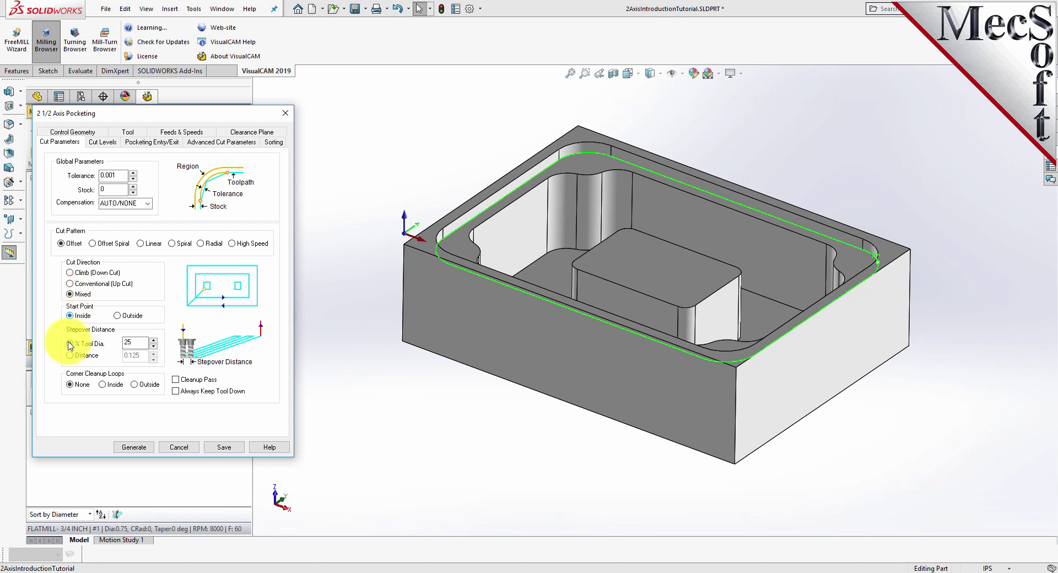
Step: Set the pocketing stepover to 50% of the tool diameter and enable the cleanup pass
double_click(142, 345)
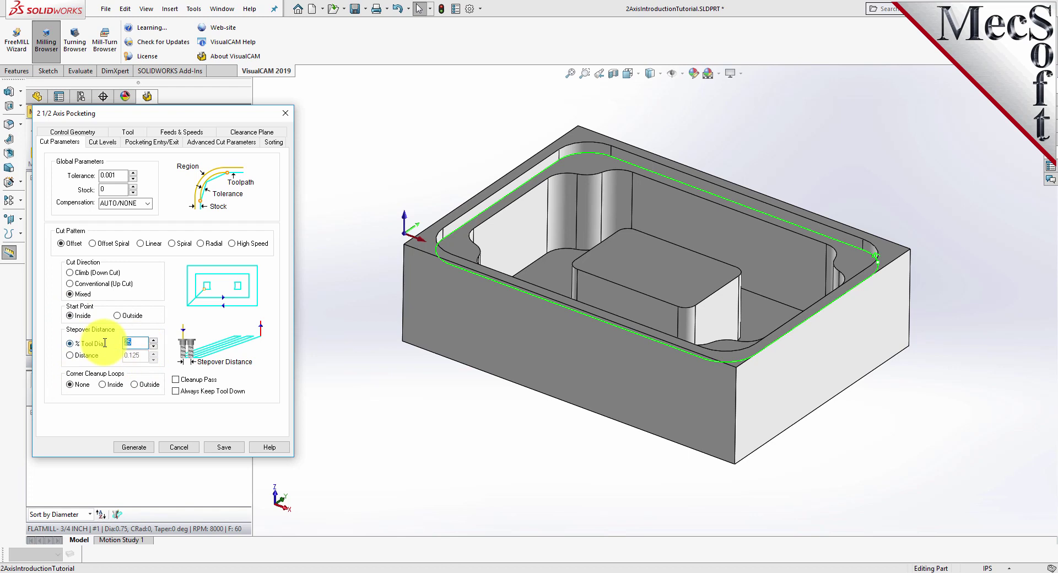
text(50)
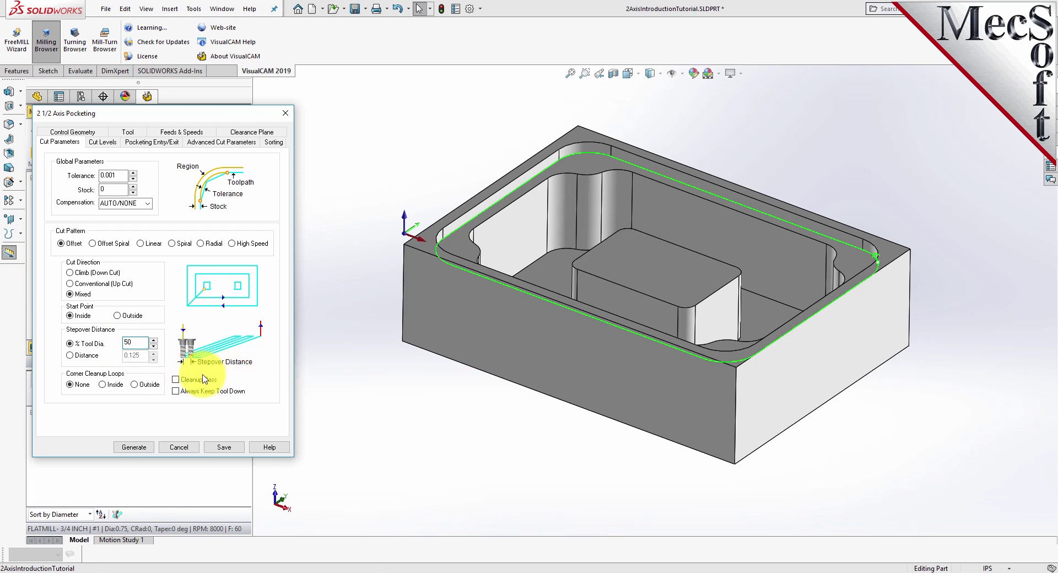
click(176, 380)
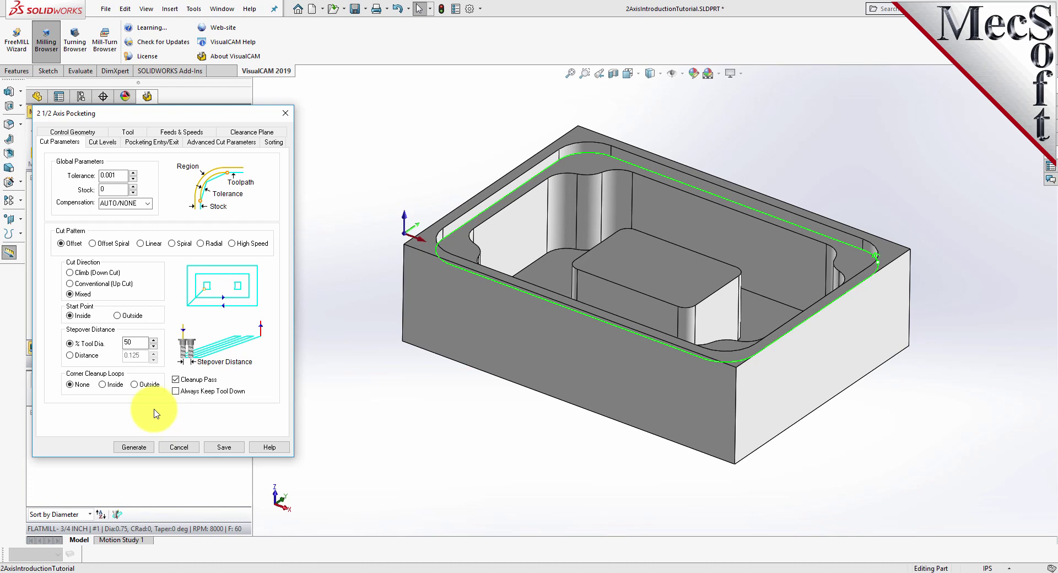
Step: Locate the cut geometry at the bottom with total, rough and rough-per-cut depths of 0.25, and generate the pocketing toolpath
click(102, 143)
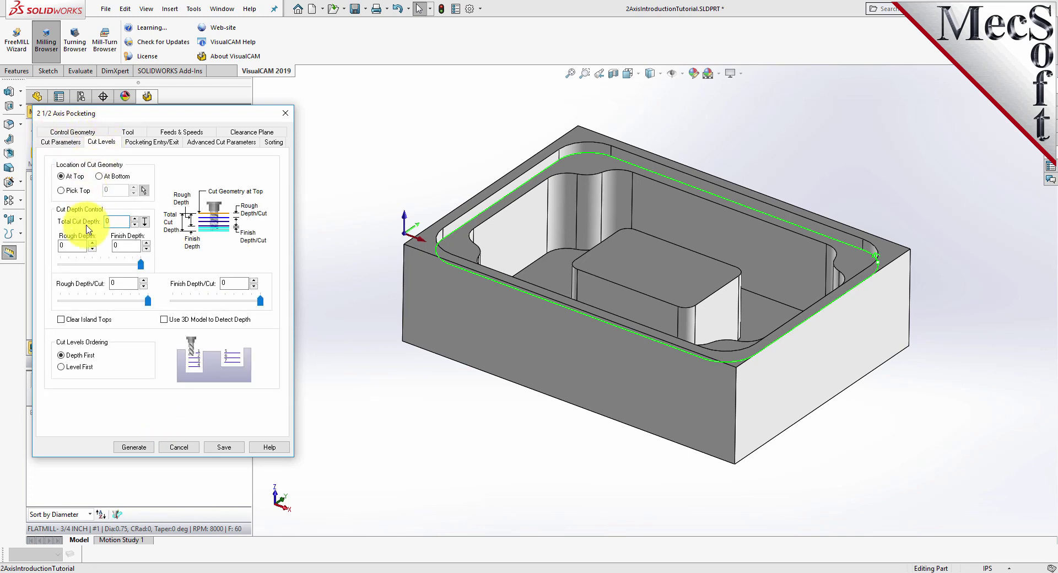
click(99, 176)
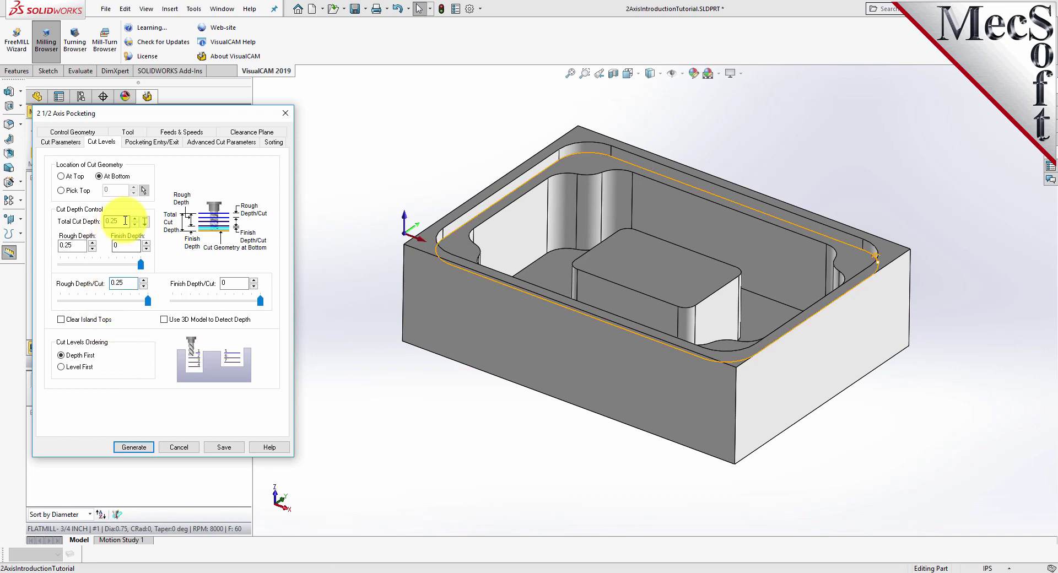
drag(126, 221, 84, 235)
click(68, 246)
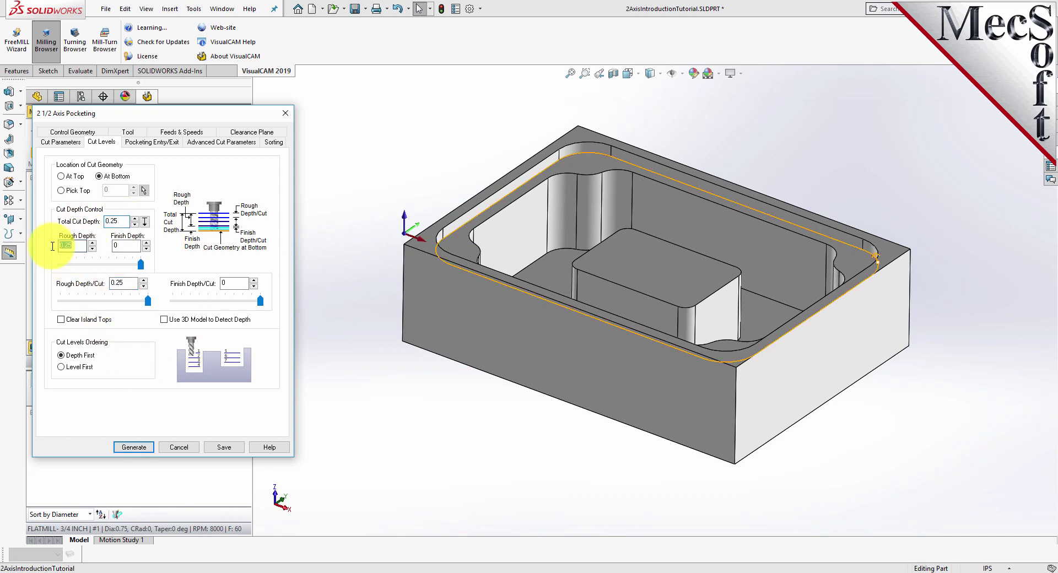
double_click(129, 283)
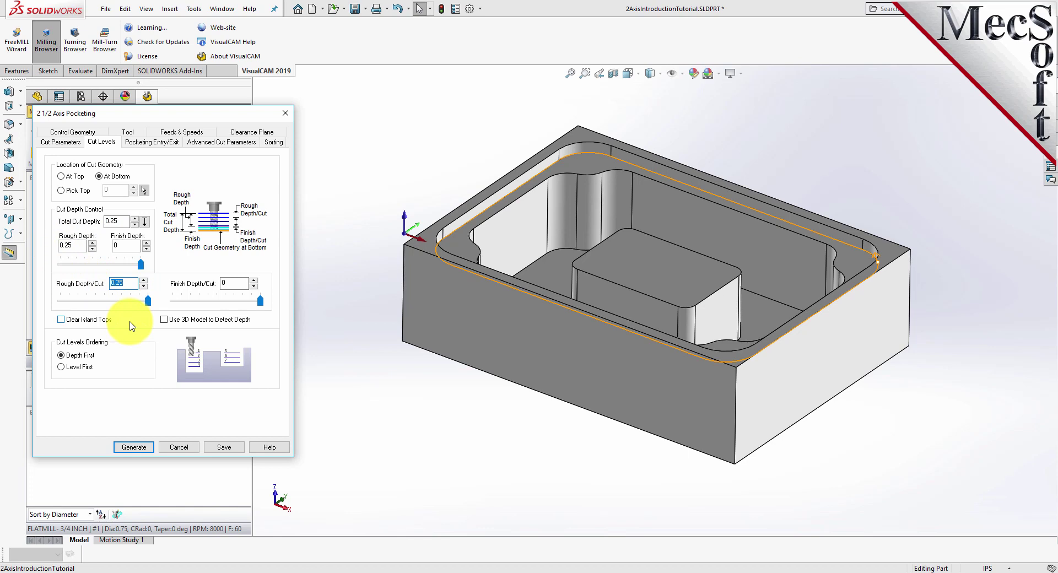
click(134, 447)
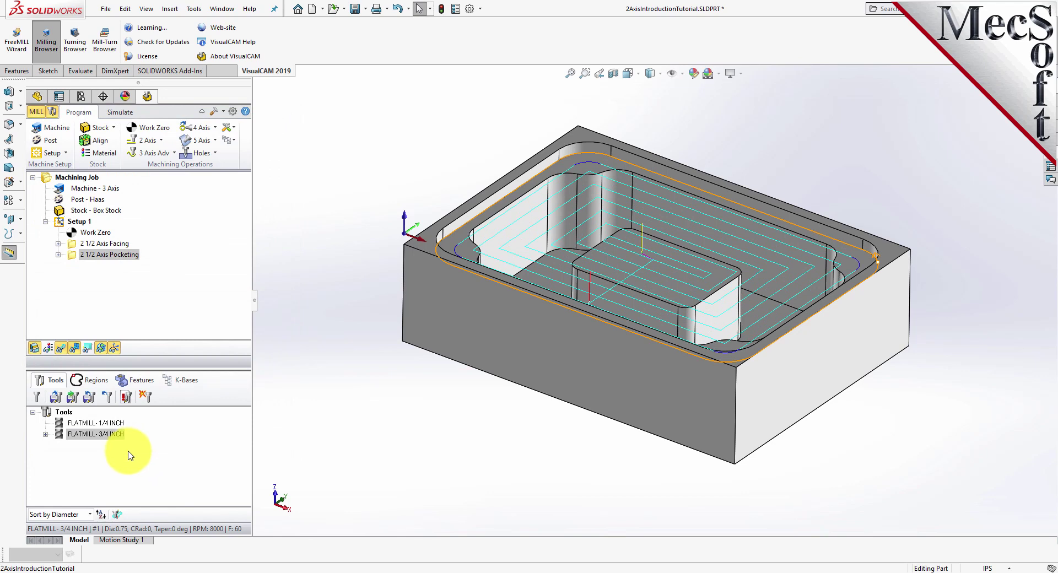
mouse_move(440, 365)
middle_down()
mouse_move(448, 429)
mouse_move(450, 343)
mouse_move(425, 342)
mouse_move(435, 336)
mouse_move(439, 375)
middle_up()
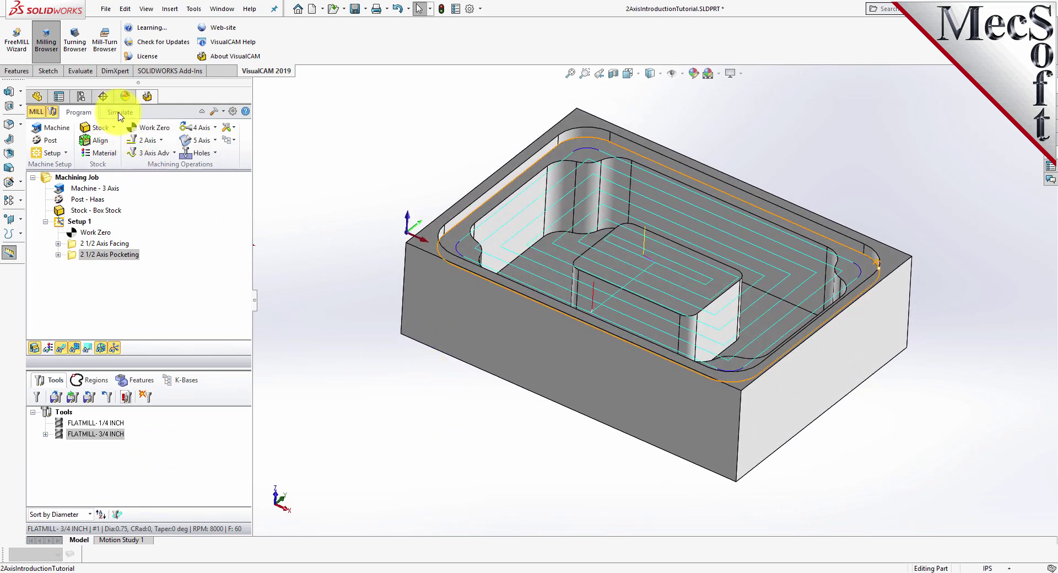
Step: Simulate the 2 1/2 Axis Pocketing operation and hide the toolpath to inspect the cut stock
click(119, 112)
click(73, 258)
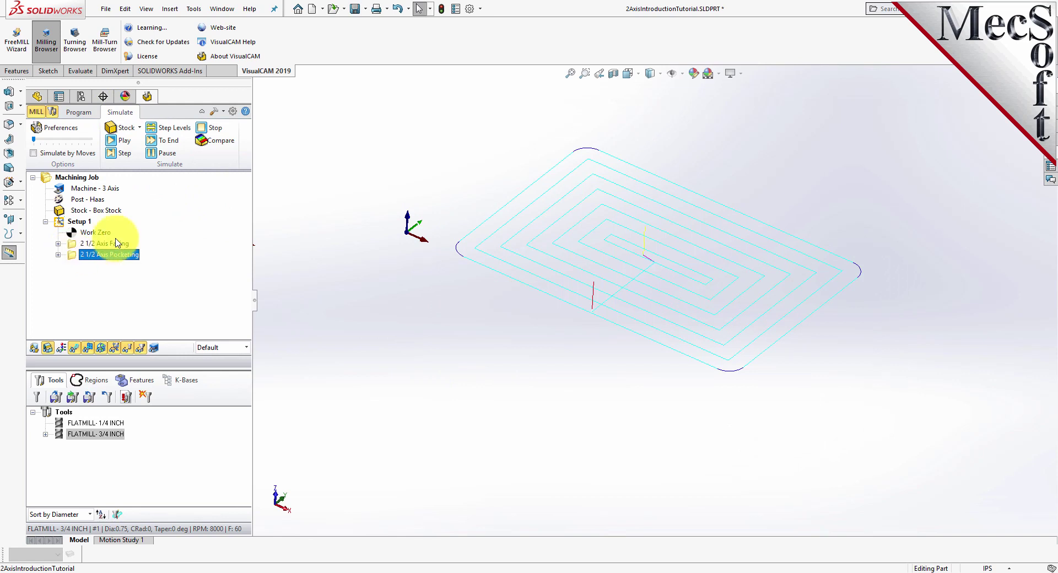
click(124, 141)
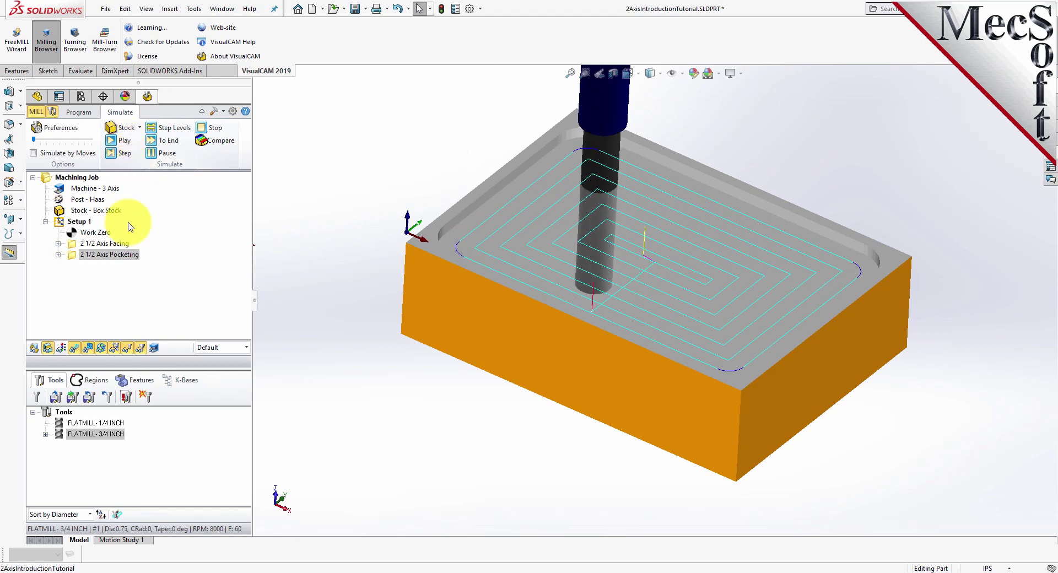
click(75, 349)
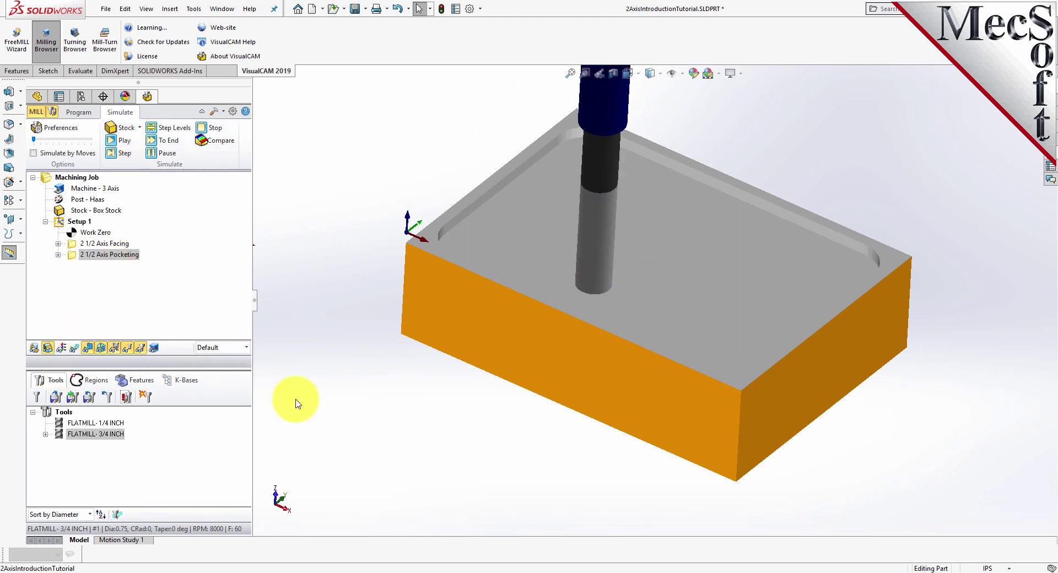
click(126, 141)
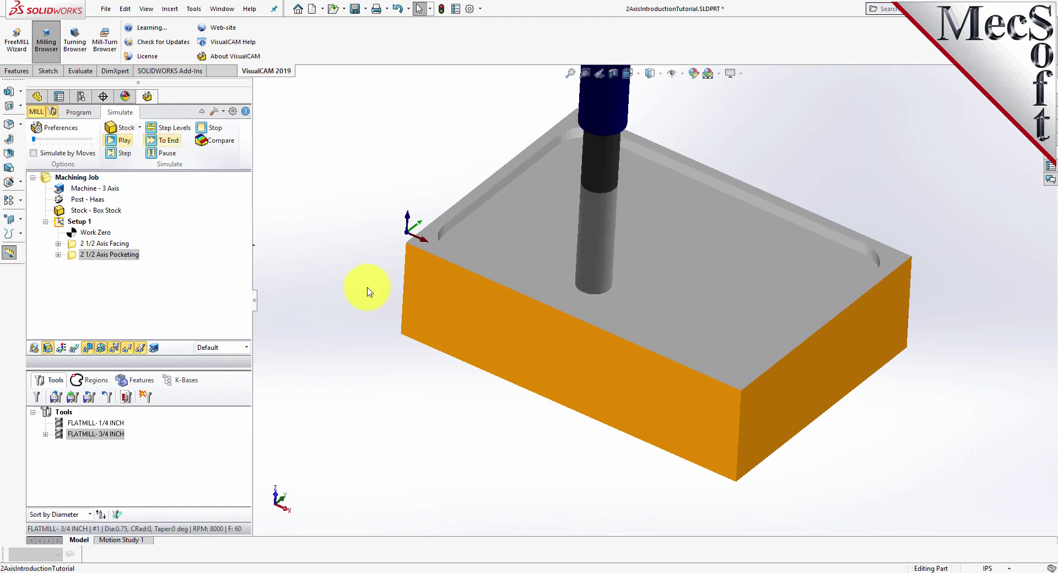
middle_drag(692, 432, 869, 469)
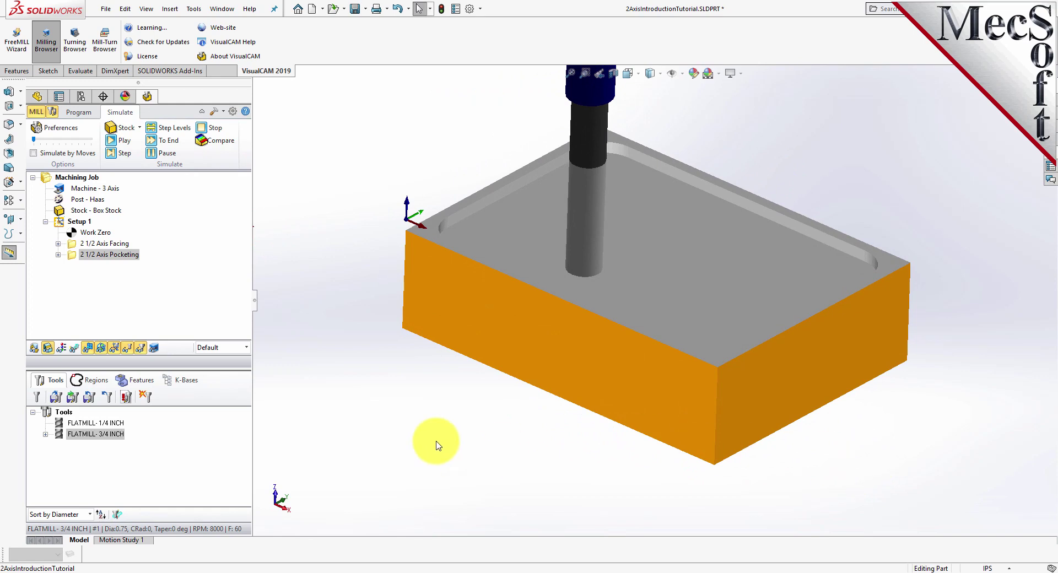
Step: Duplicate the 2 1/2 Axis Pocketing operation below the original in Setup 1
click(79, 112)
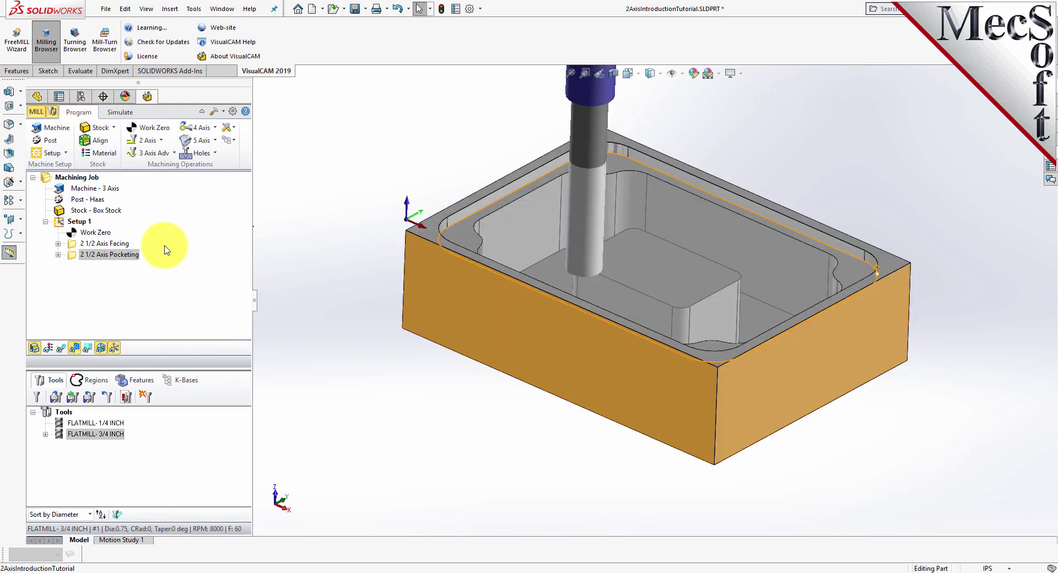
click(71, 255)
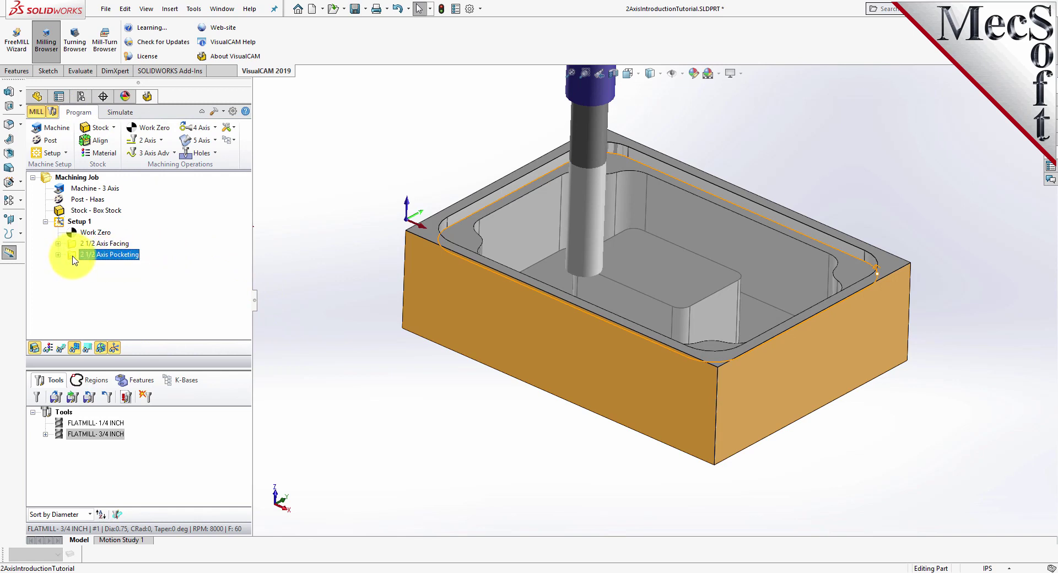
right_click(73, 259)
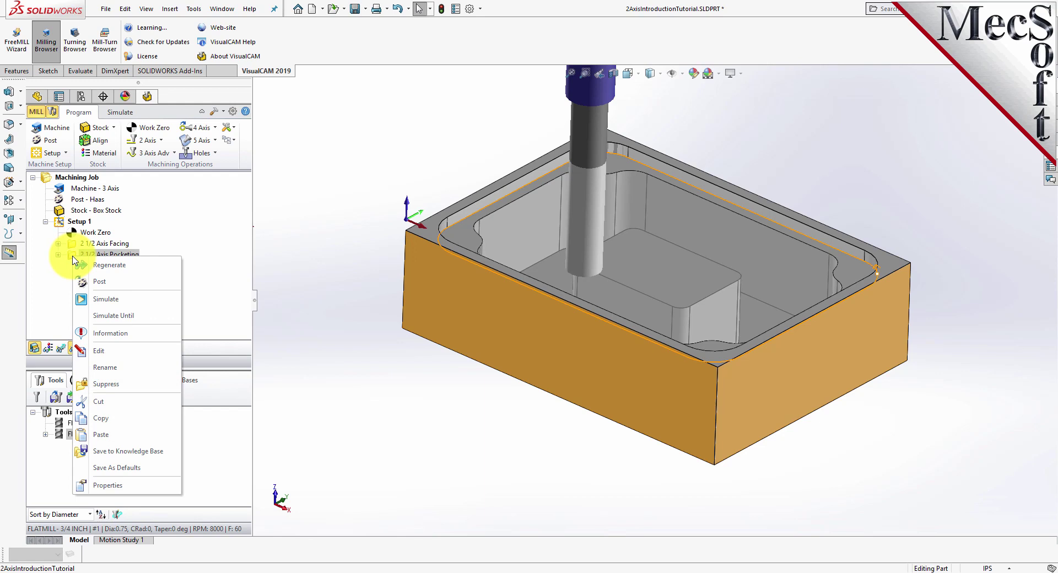
click(138, 419)
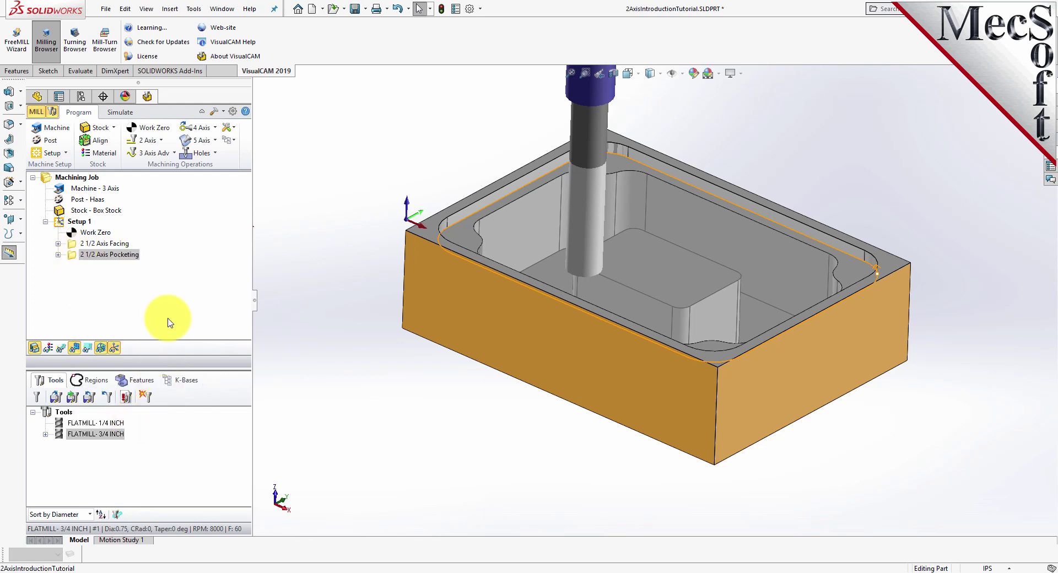
right_click(109, 255)
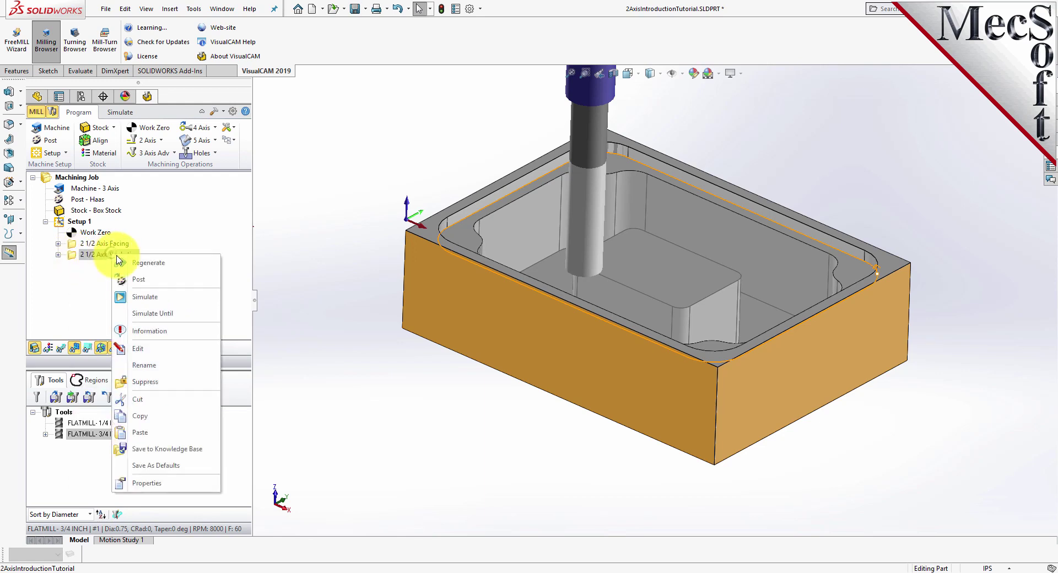
click(165, 434)
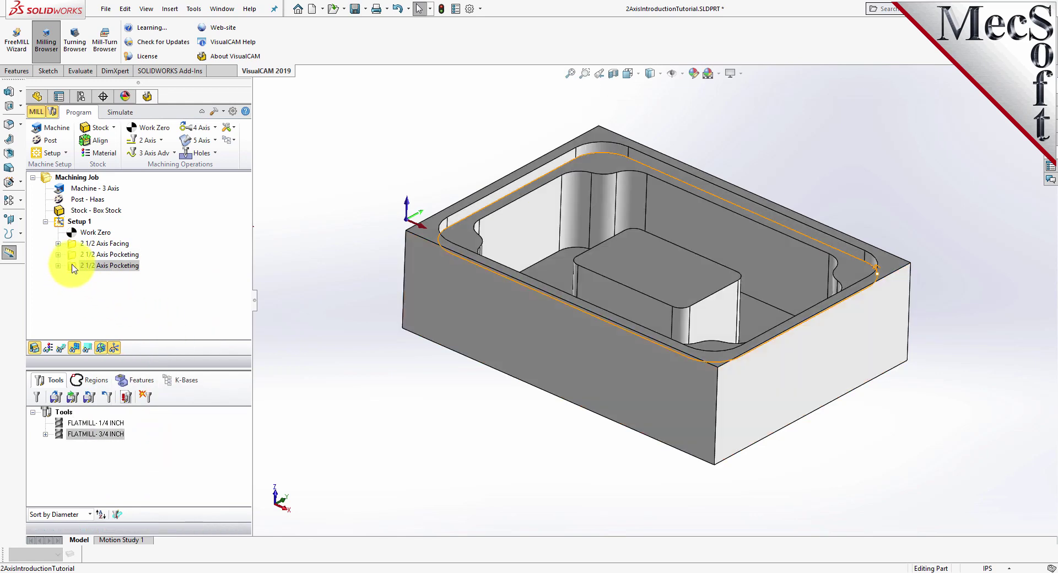
Step: Edit the copied pocketing operation and replace its part region with the predefined Flat Area Region 3
right_click(126, 266)
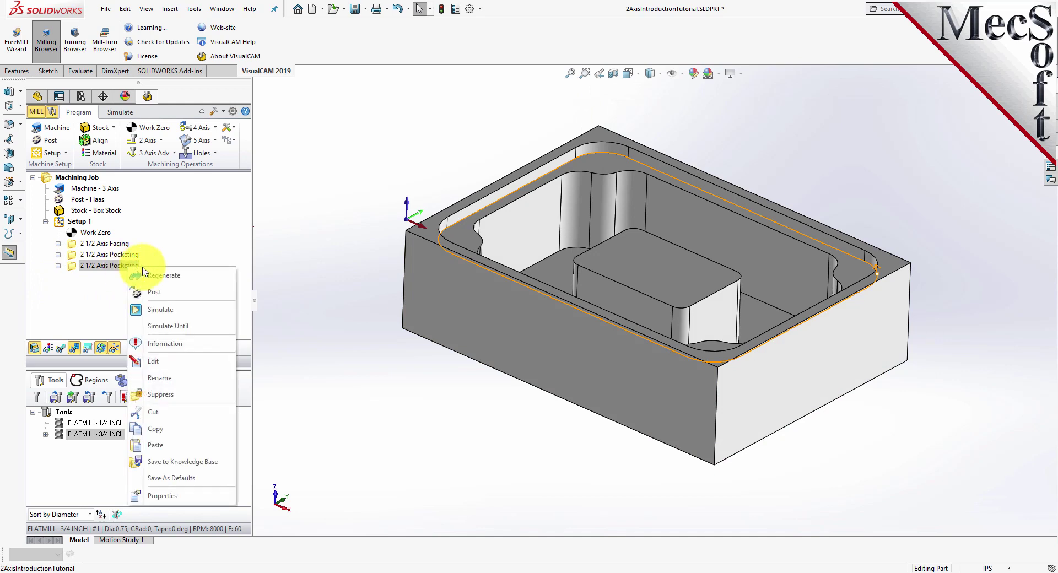
click(182, 362)
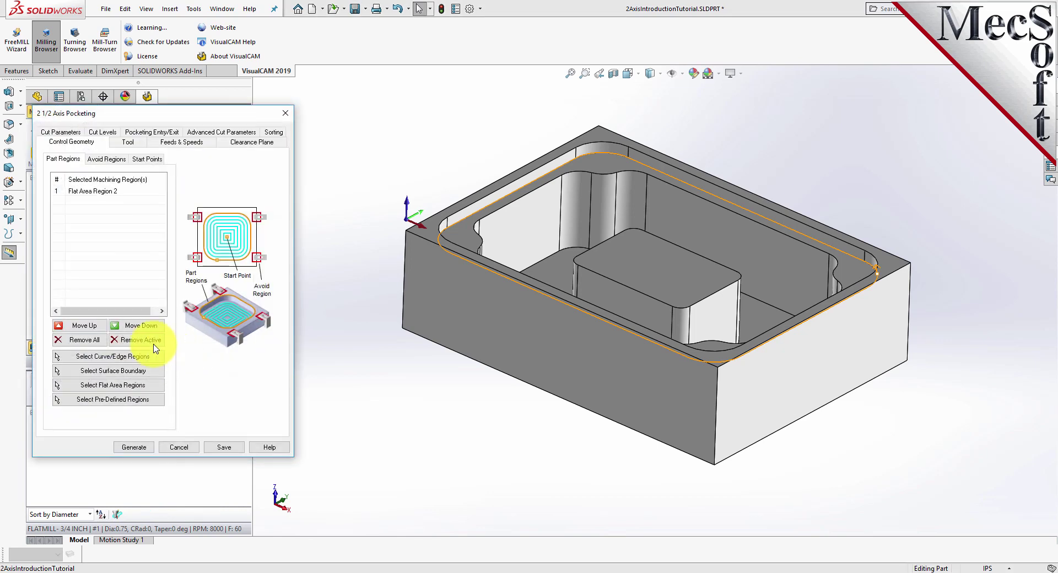
click(101, 342)
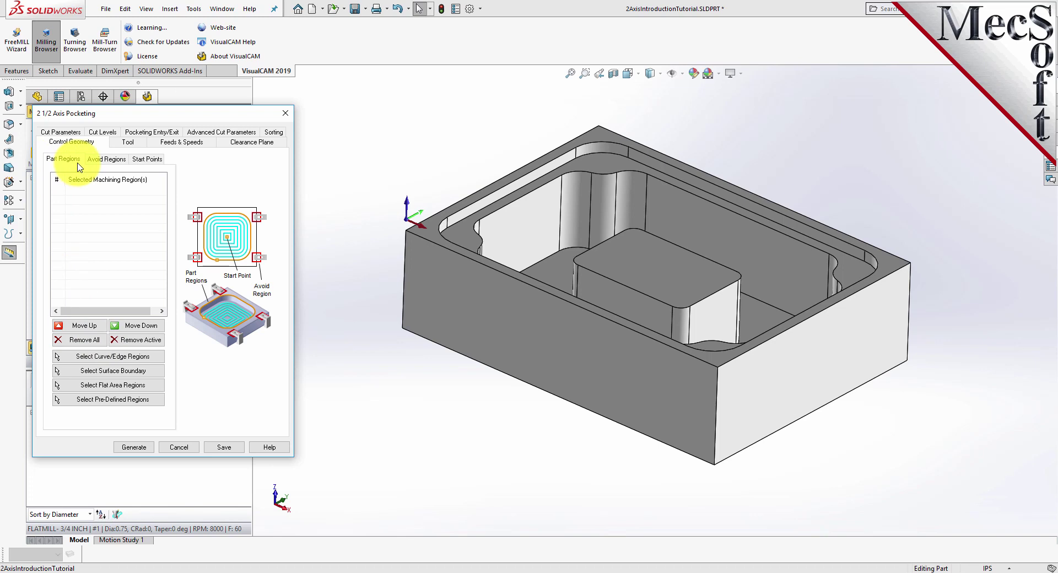
click(150, 402)
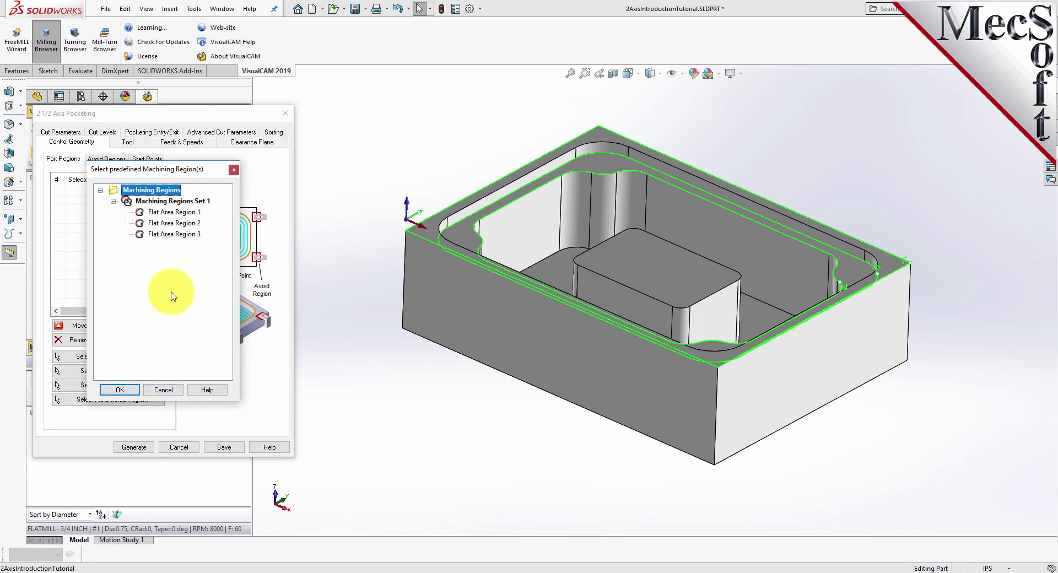
click(147, 235)
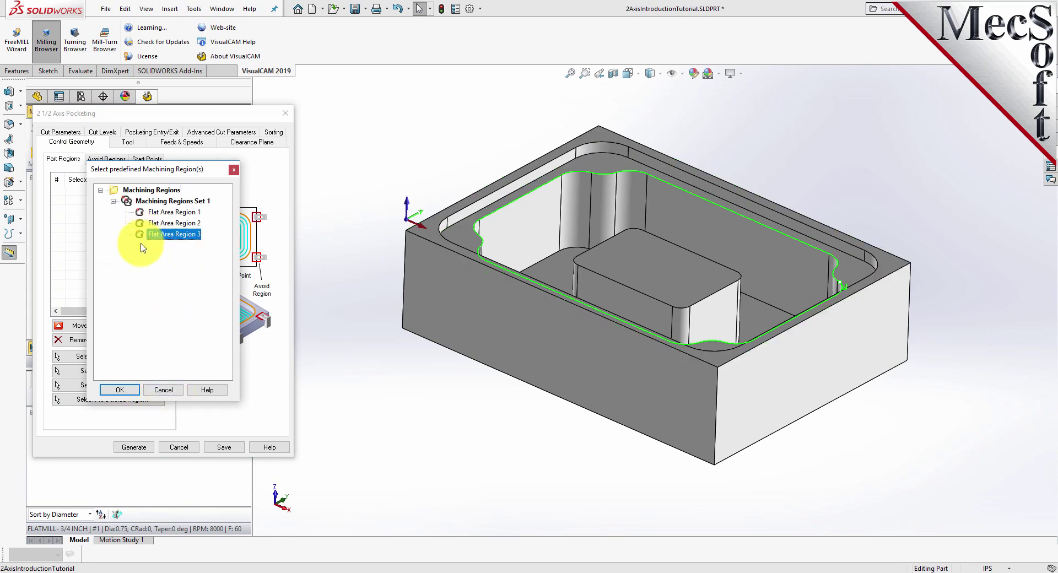
click(120, 389)
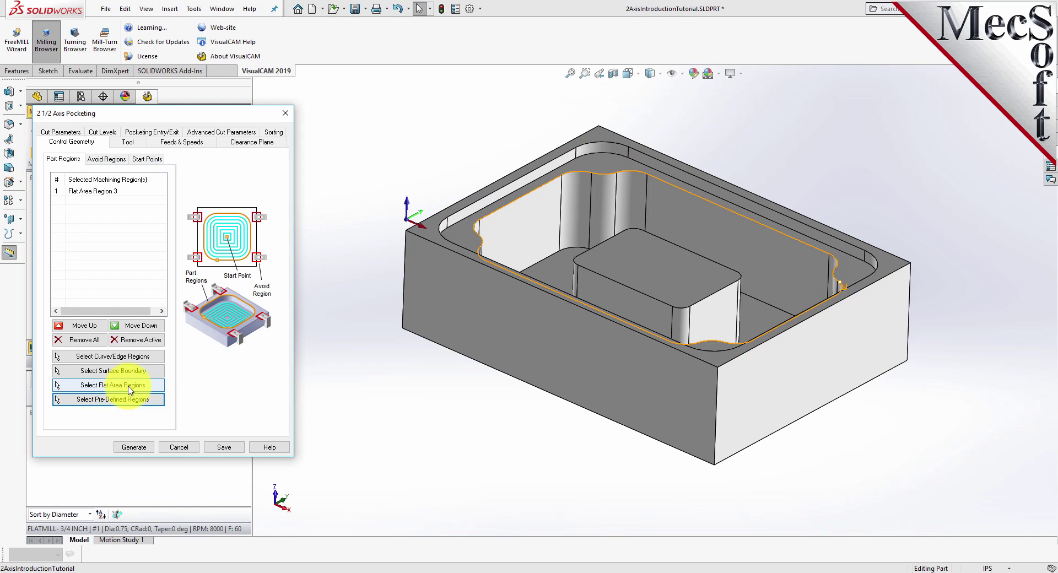
click(91, 191)
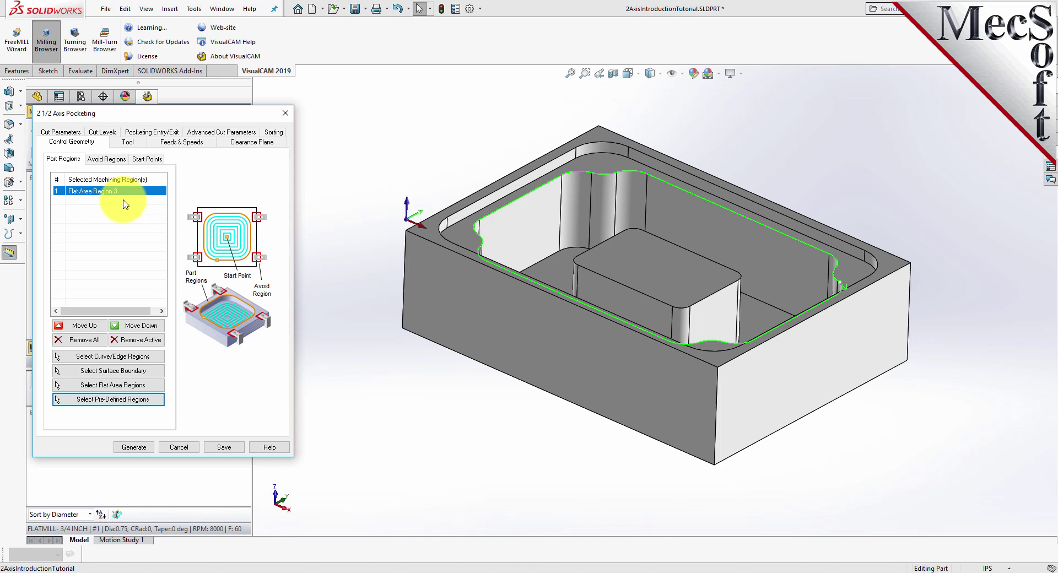
Step: Add the top face of the central island as a second, flat area part region and highlight each region to check it
middle_drag(673, 323, 699, 320)
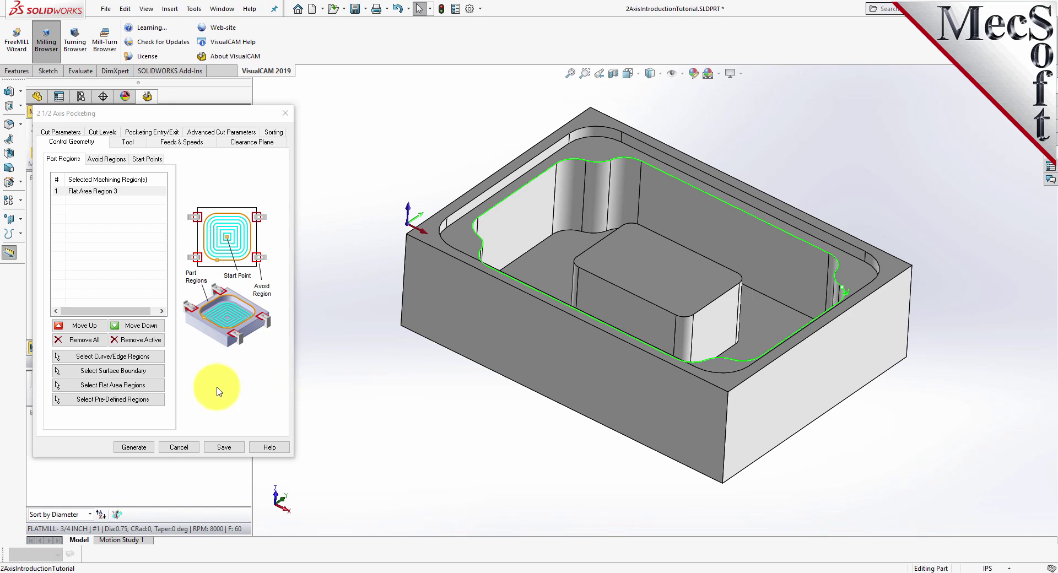
click(157, 391)
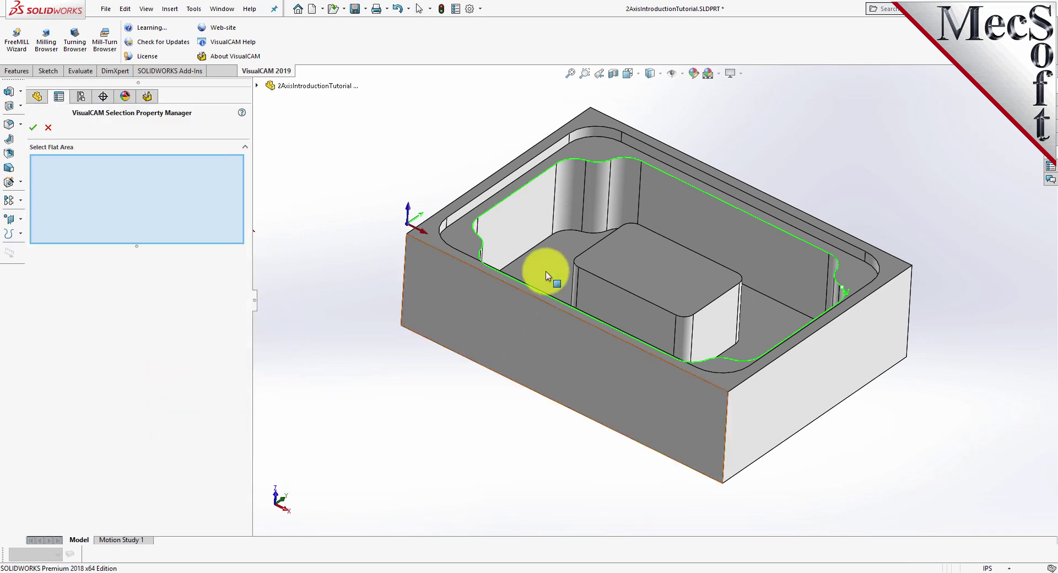
click(647, 267)
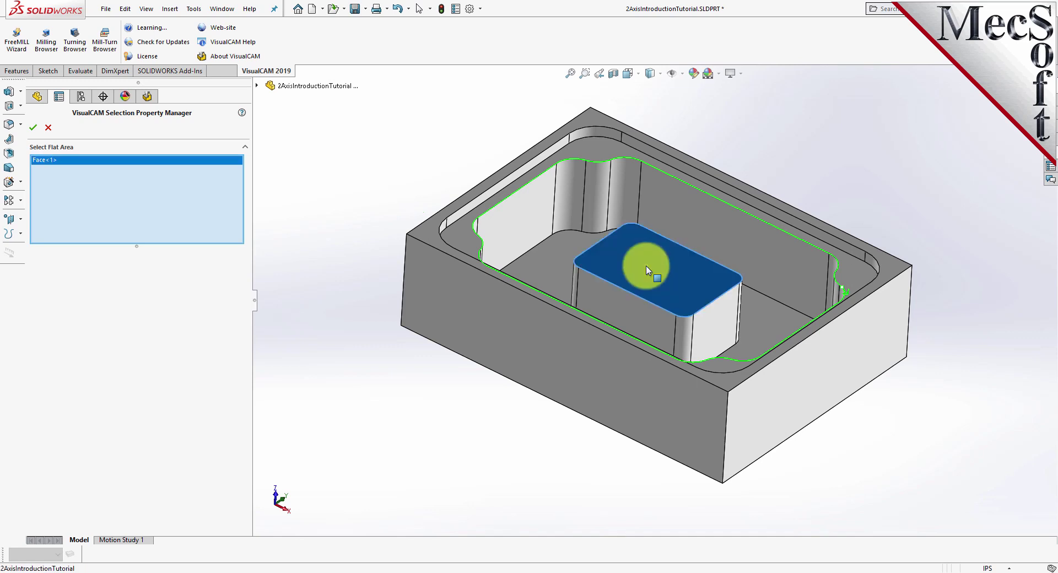
click(34, 128)
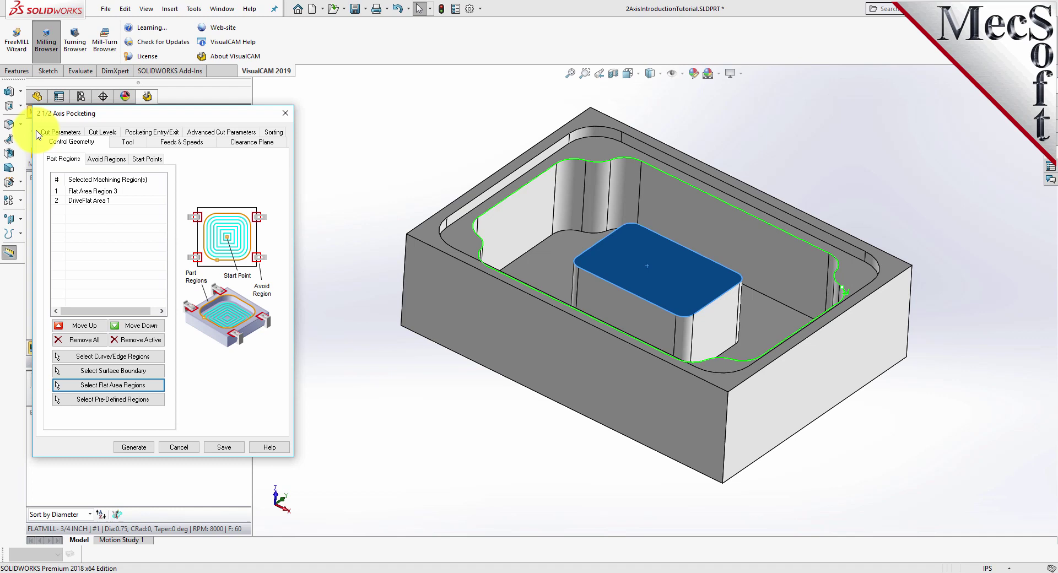
click(354, 283)
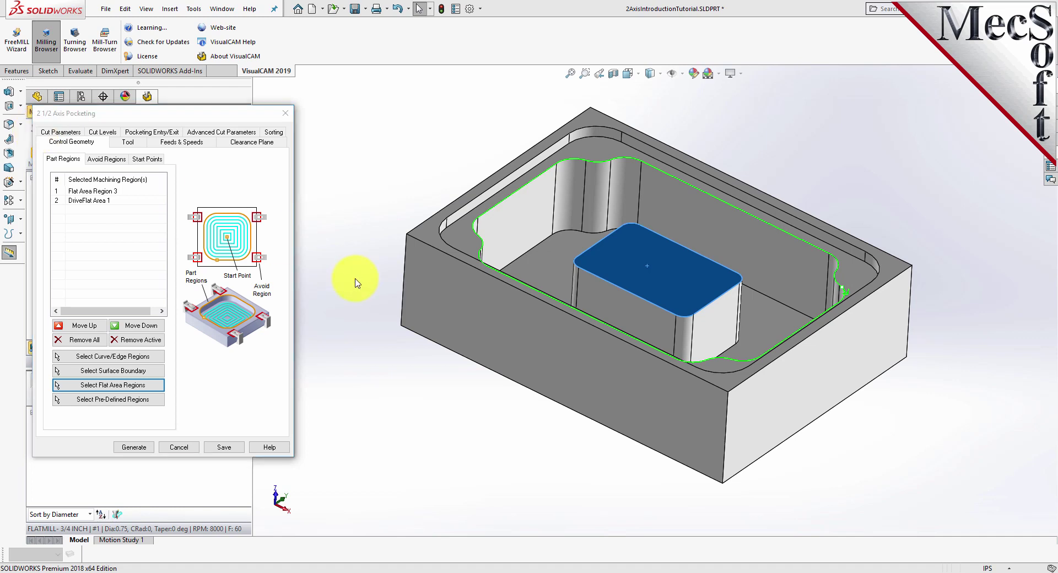
click(62, 201)
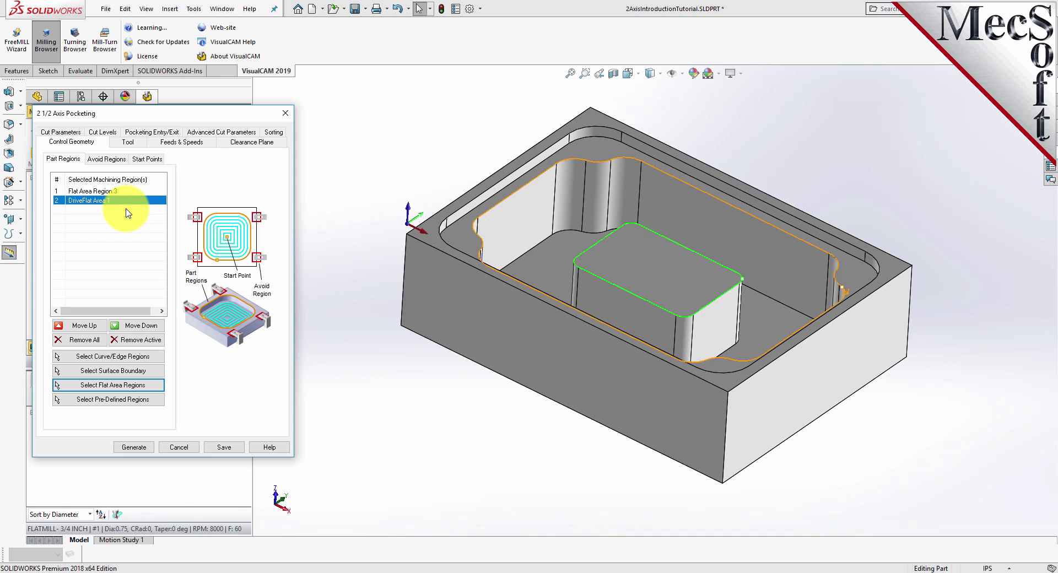
click(112, 192)
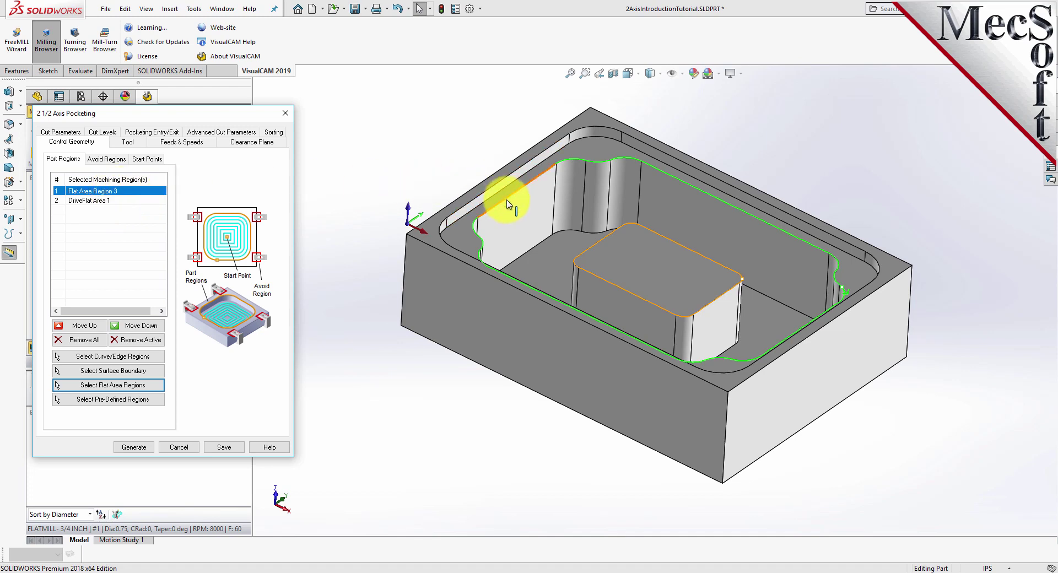
click(117, 200)
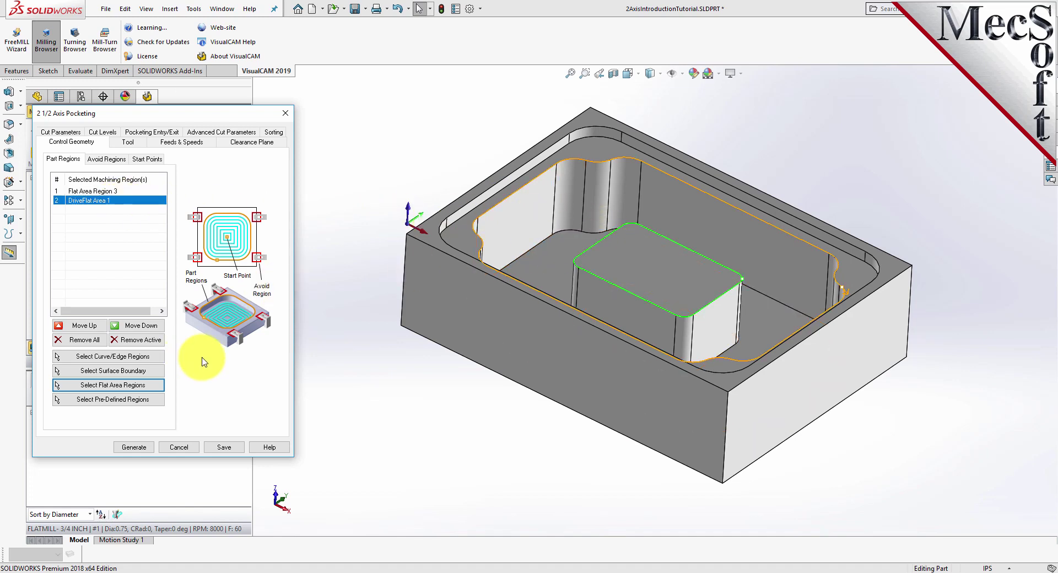
Step: Review the copied pocketing operation's tool and cut parameters, checking the stock allowance and the offset cut pattern
click(128, 142)
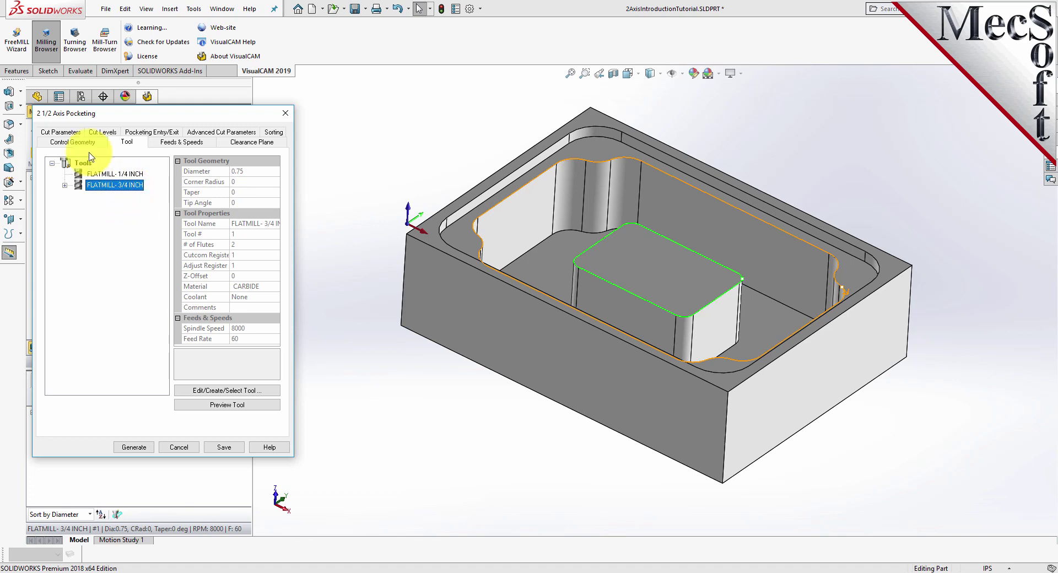
click(76, 133)
click(113, 189)
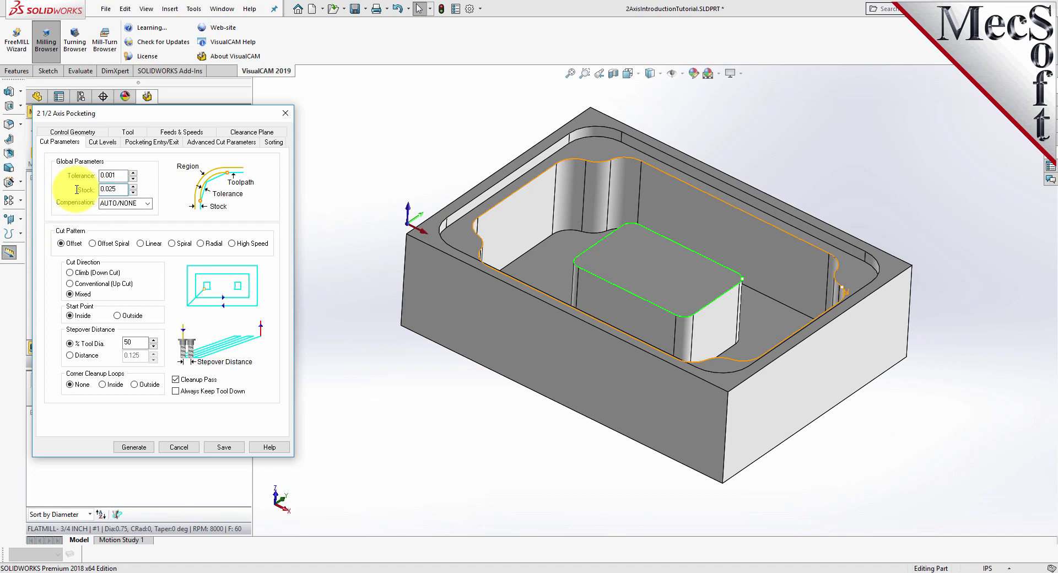
drag(120, 189, 75, 188)
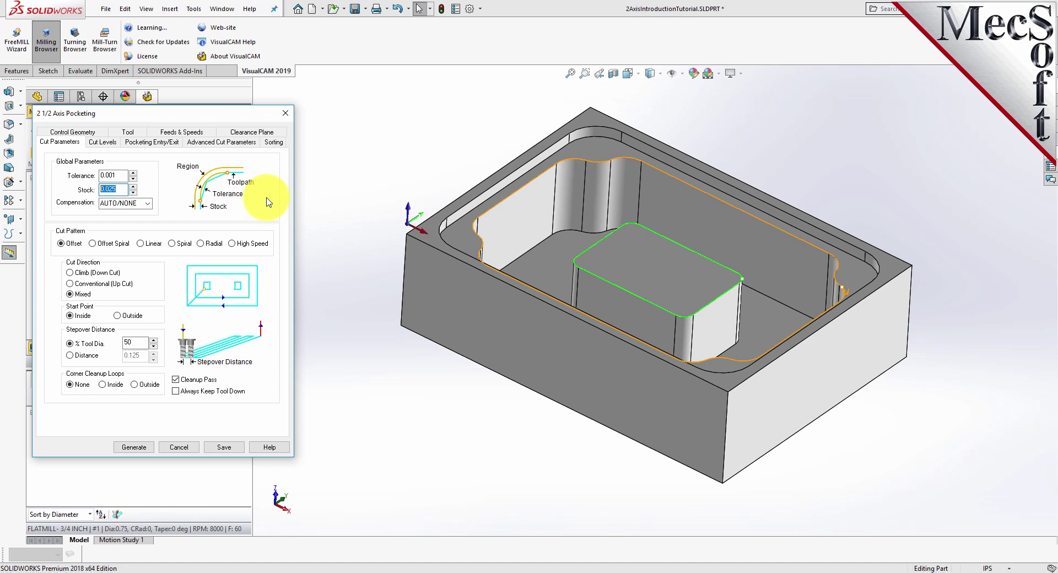
click(104, 143)
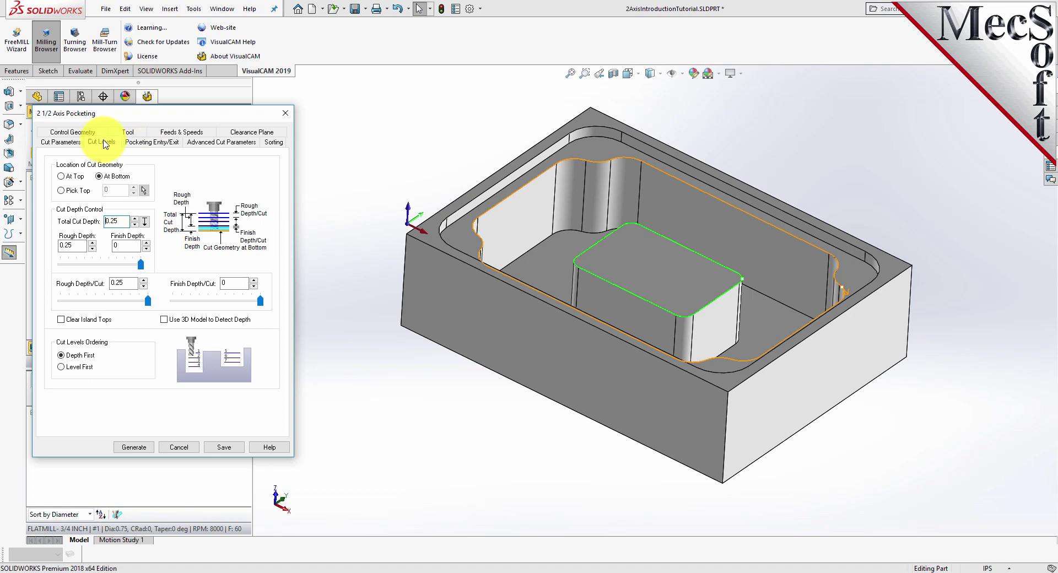
click(61, 142)
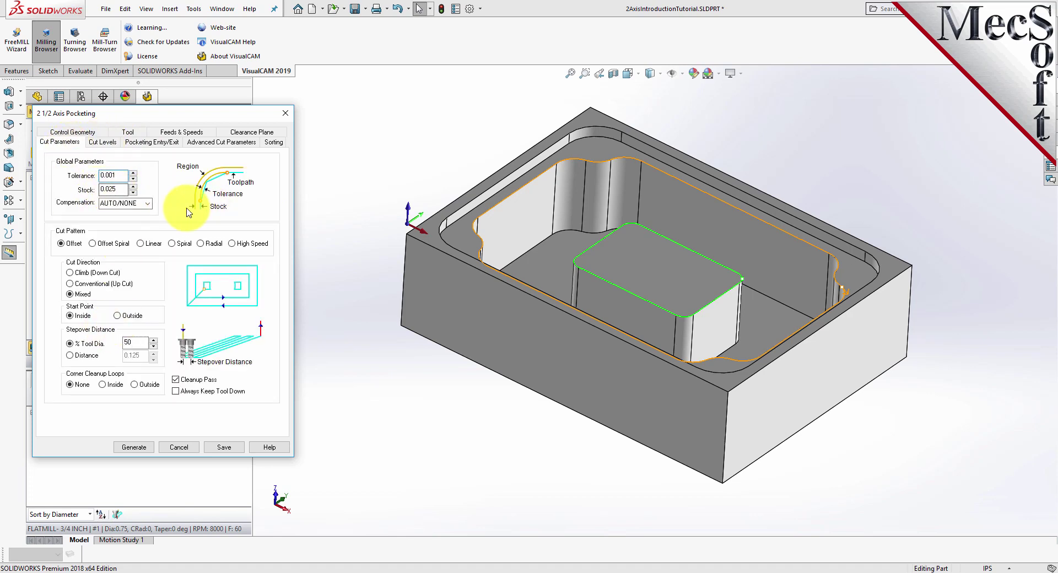
Step: Place the cut geometry at top and pick the total cut depth from the pocket wall's upper edge down to the pocket floor
click(107, 144)
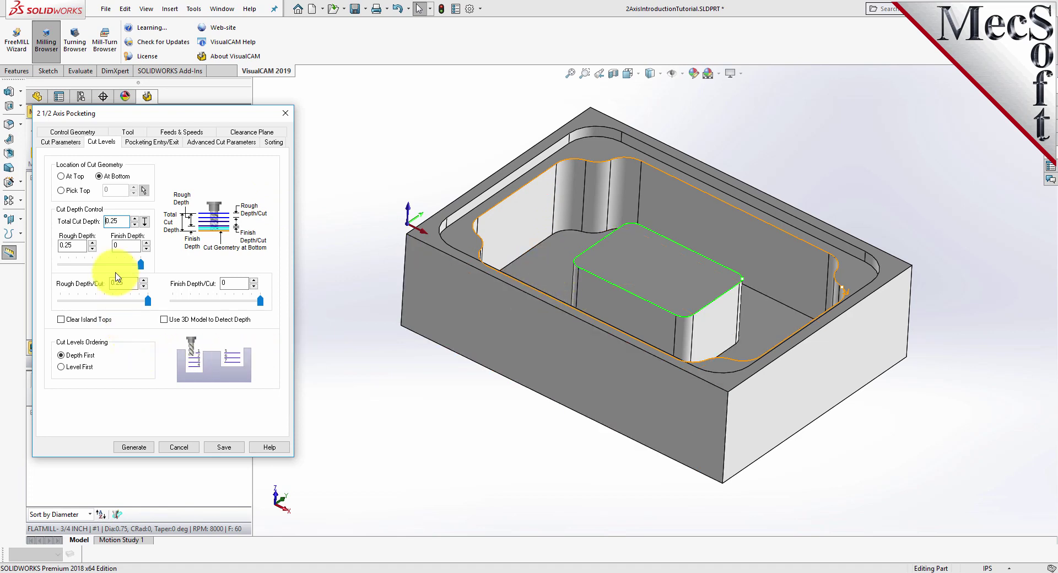
click(61, 176)
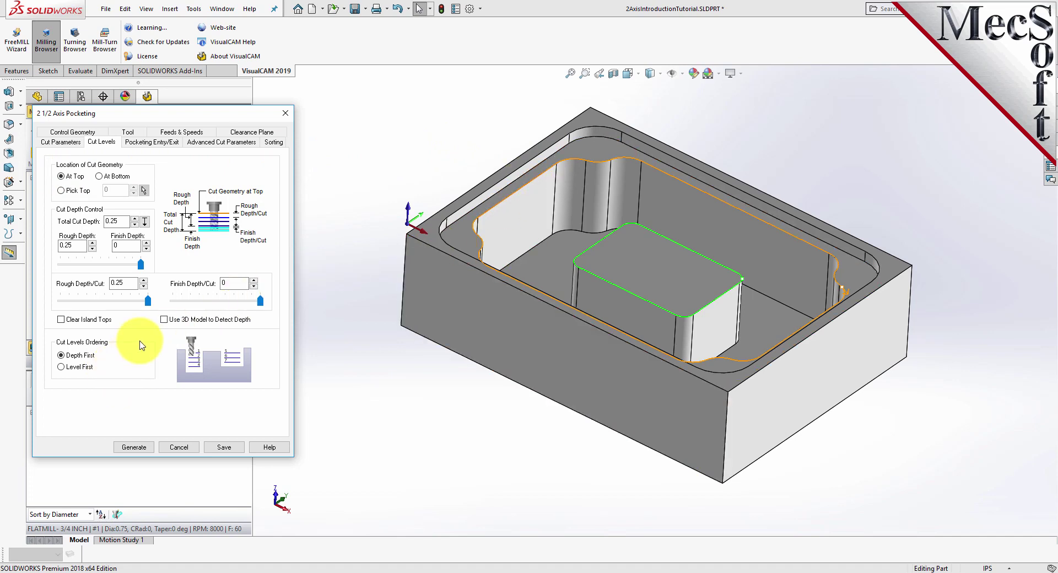
click(147, 223)
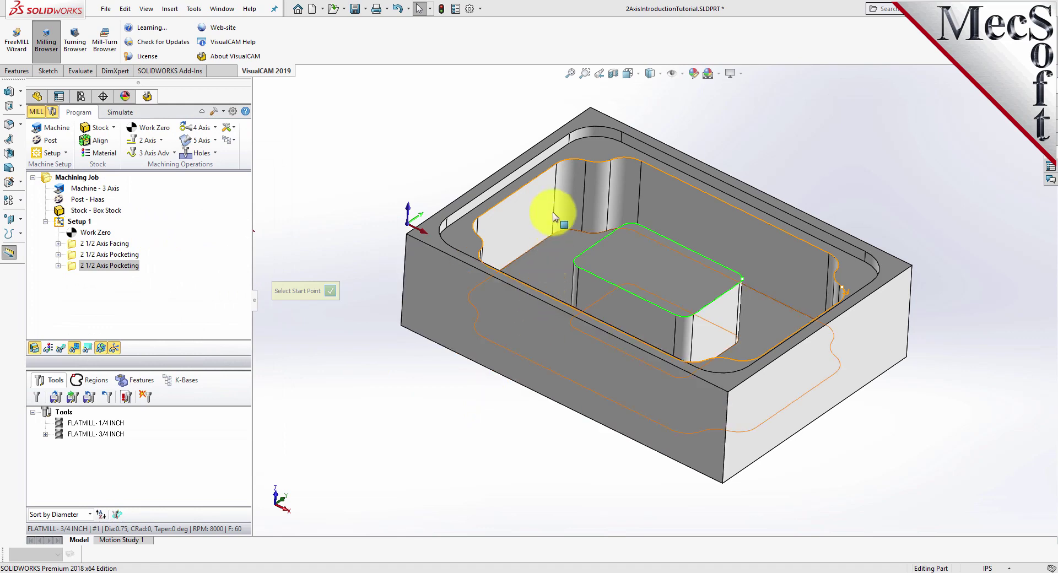
click(557, 164)
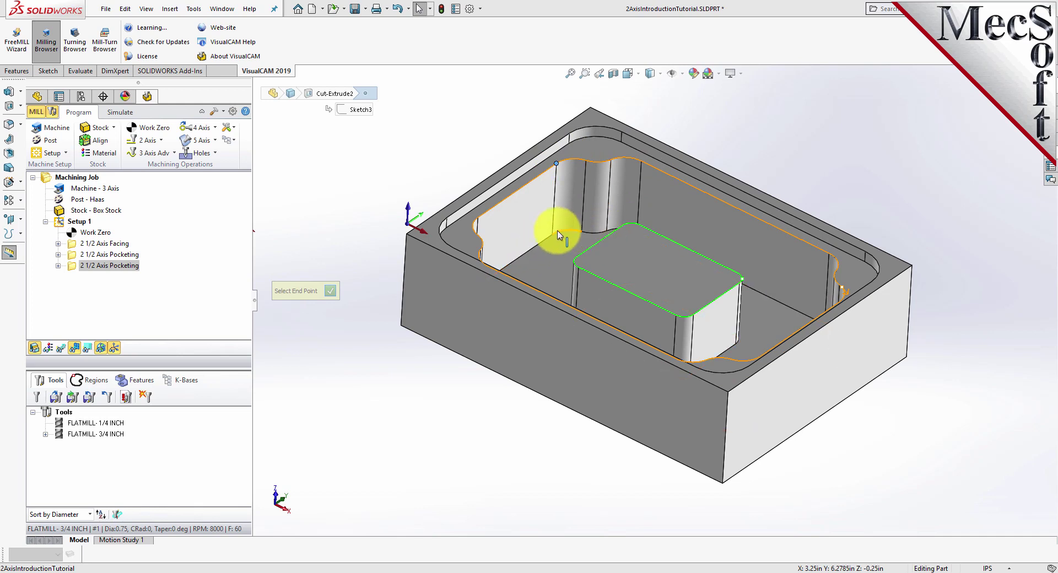
click(584, 234)
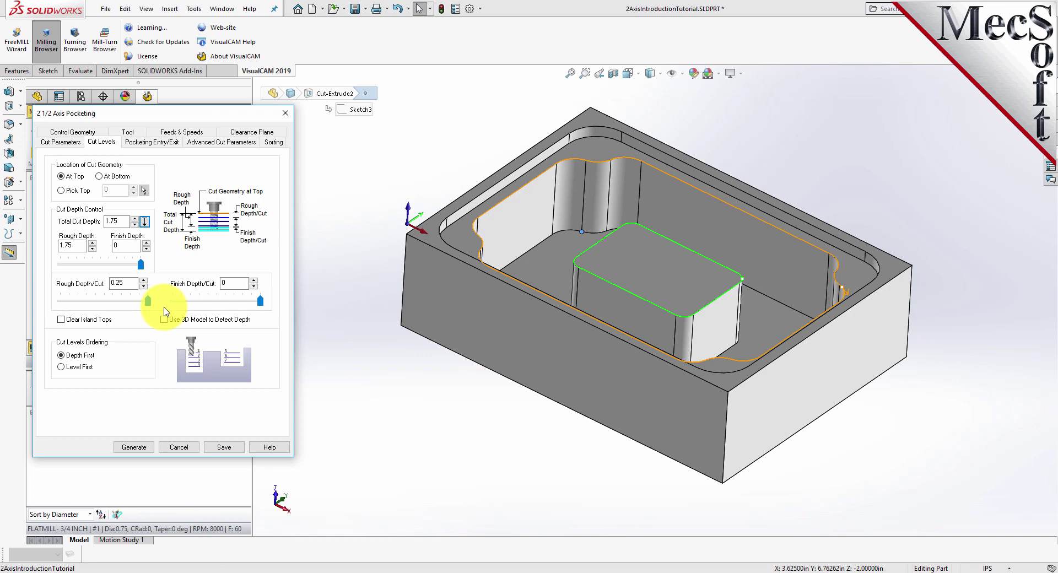
click(320, 329)
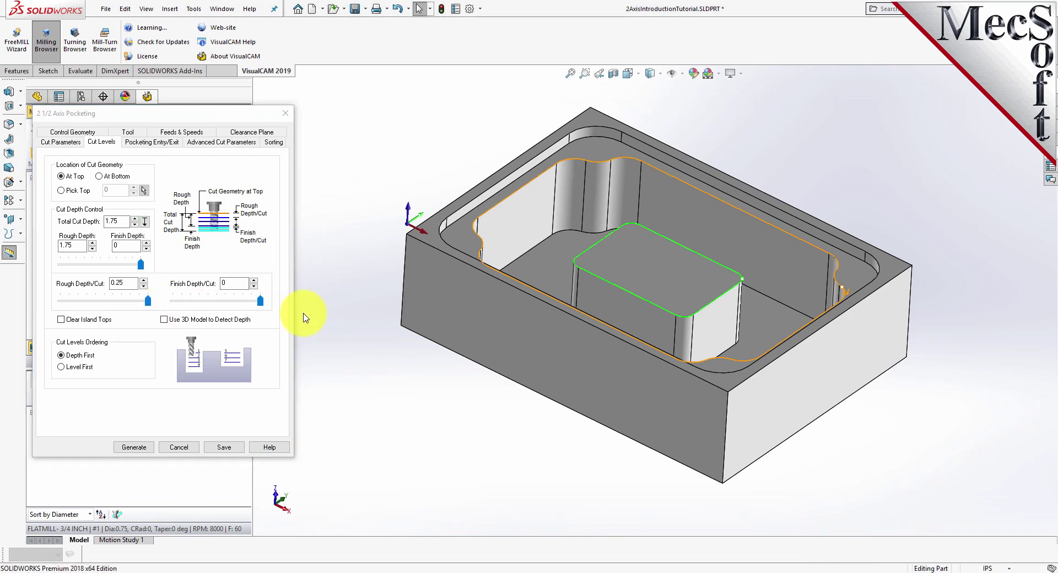
Step: Set total and rough depth to 1.75, rough depth per cut to 0.25 and finish depth per cut to 0, enable Clear Island Tops, and generate
click(117, 222)
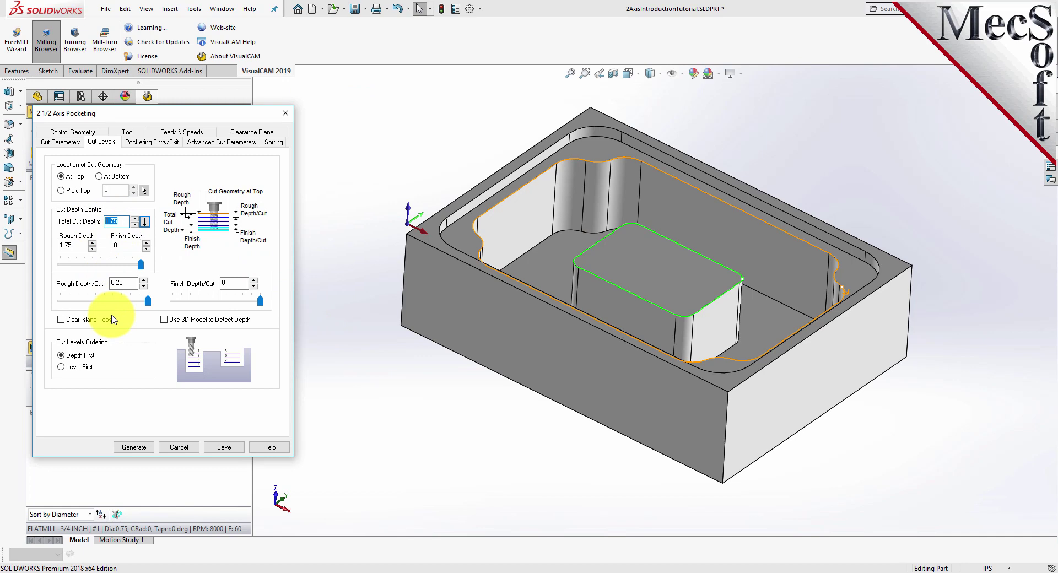
click(82, 245)
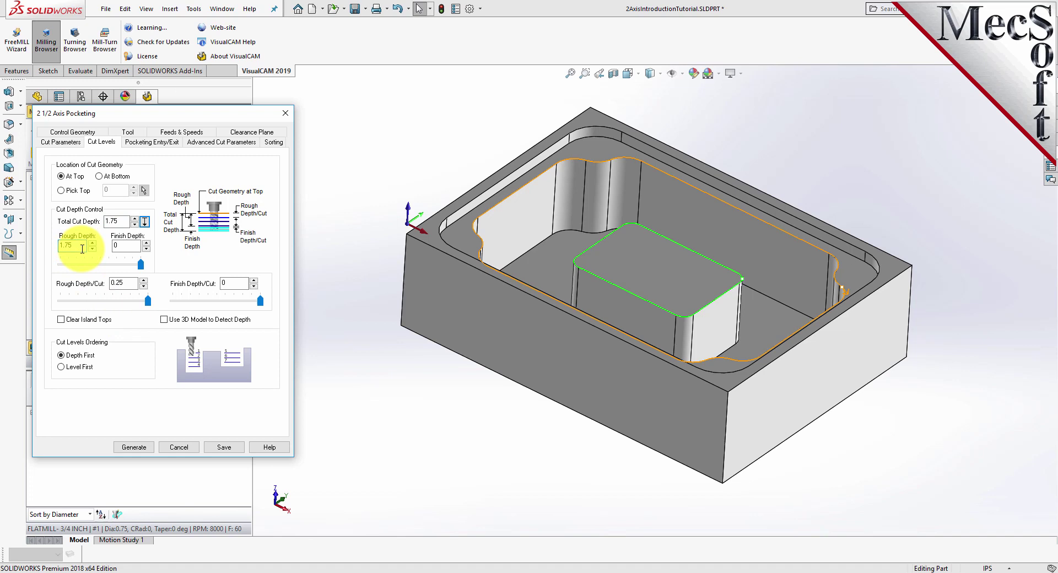
click(125, 283)
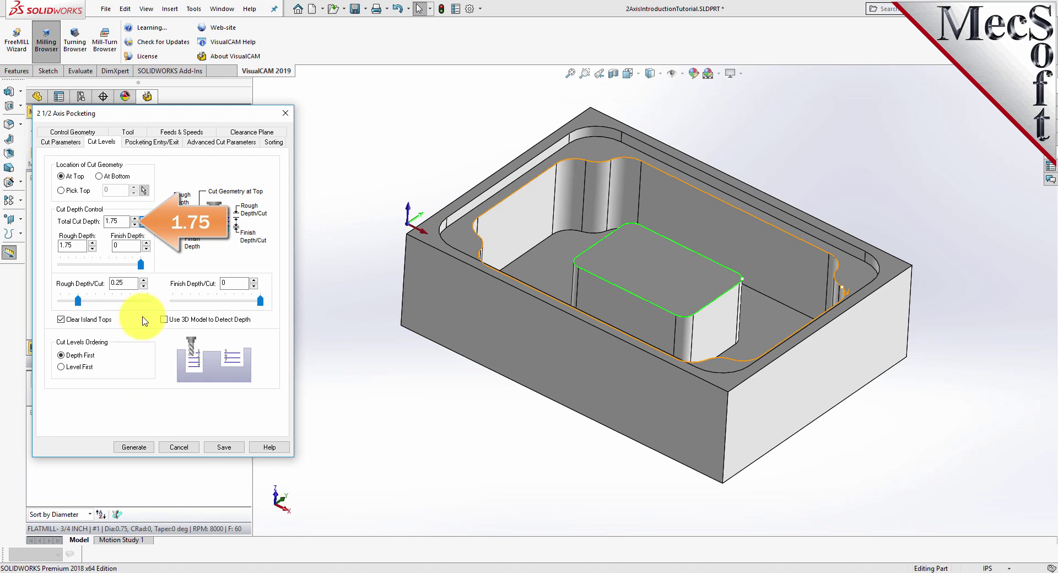
drag(125, 221, 94, 221)
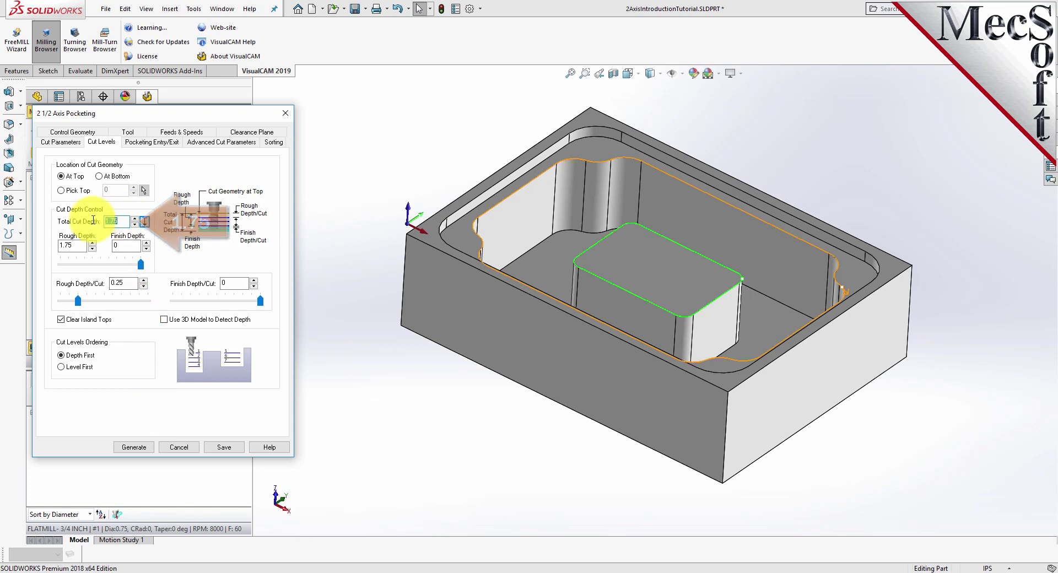
double_click(81, 246)
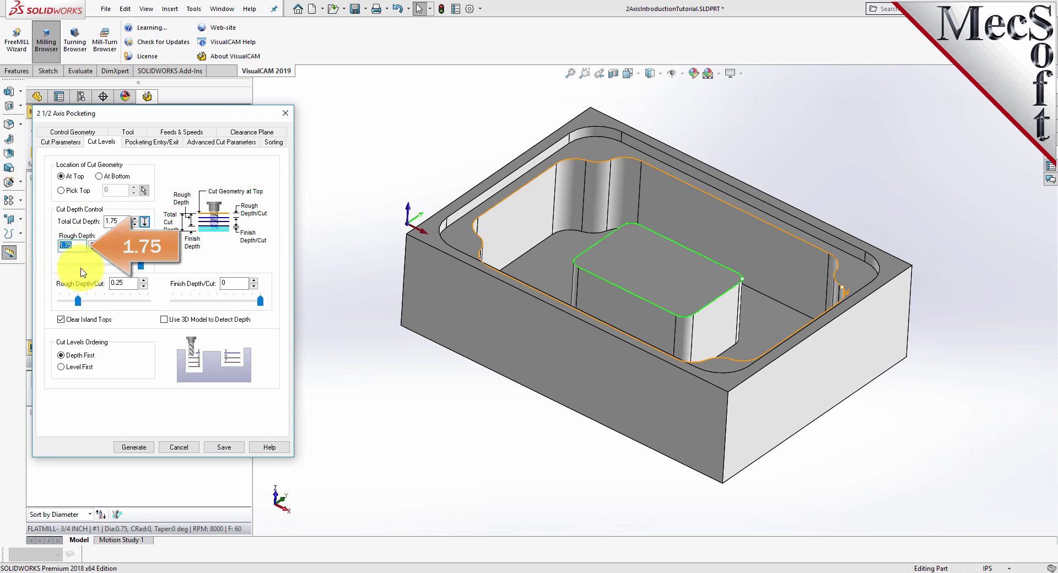
key(Tab)
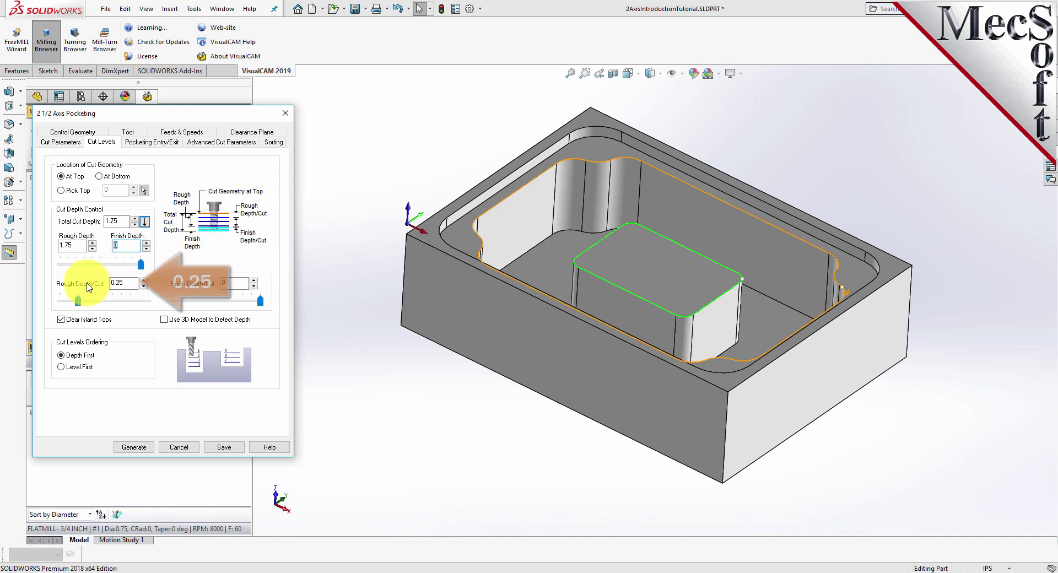
double_click(130, 283)
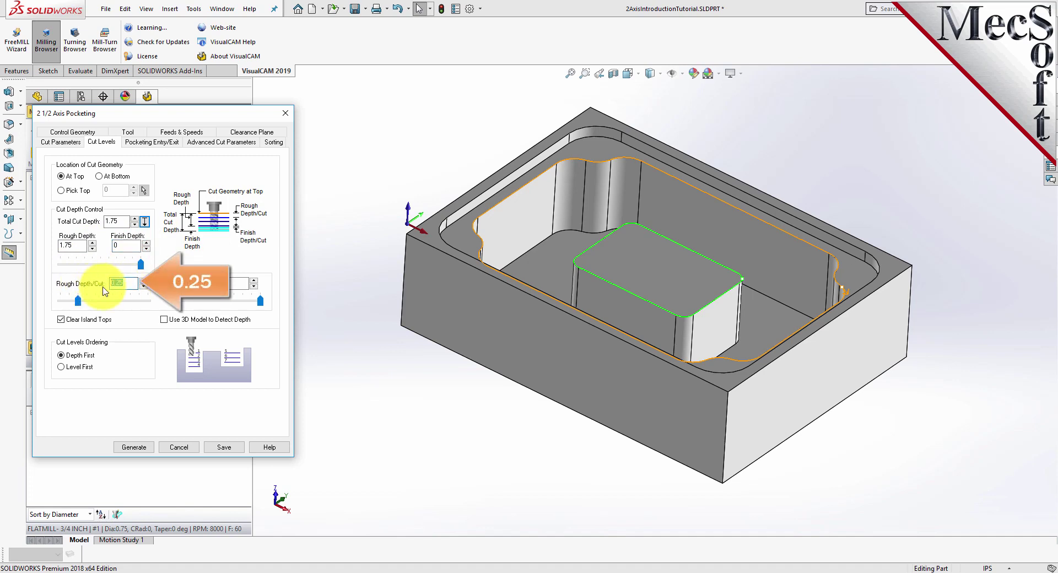
double_click(226, 282)
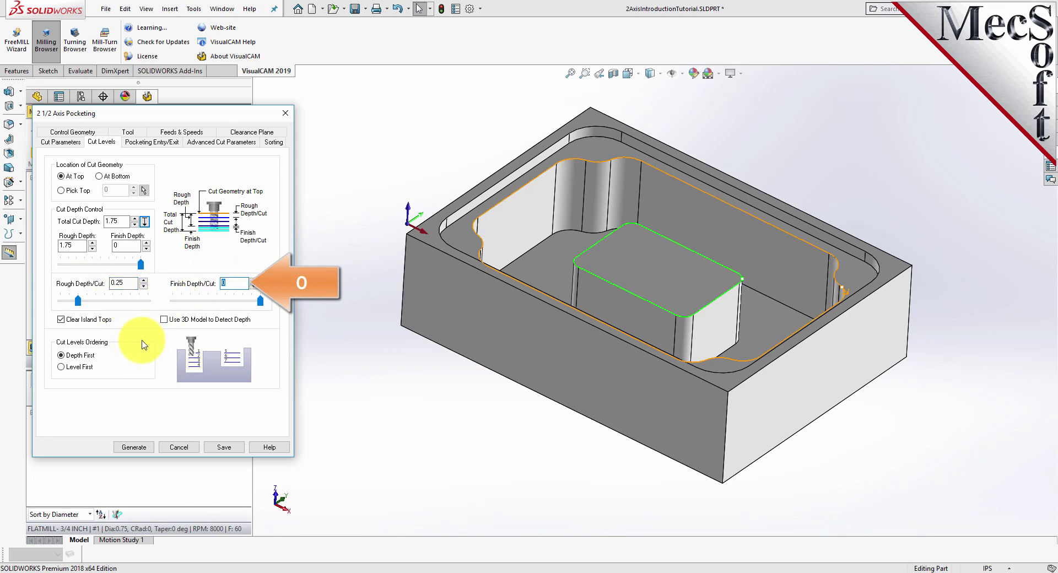
click(143, 446)
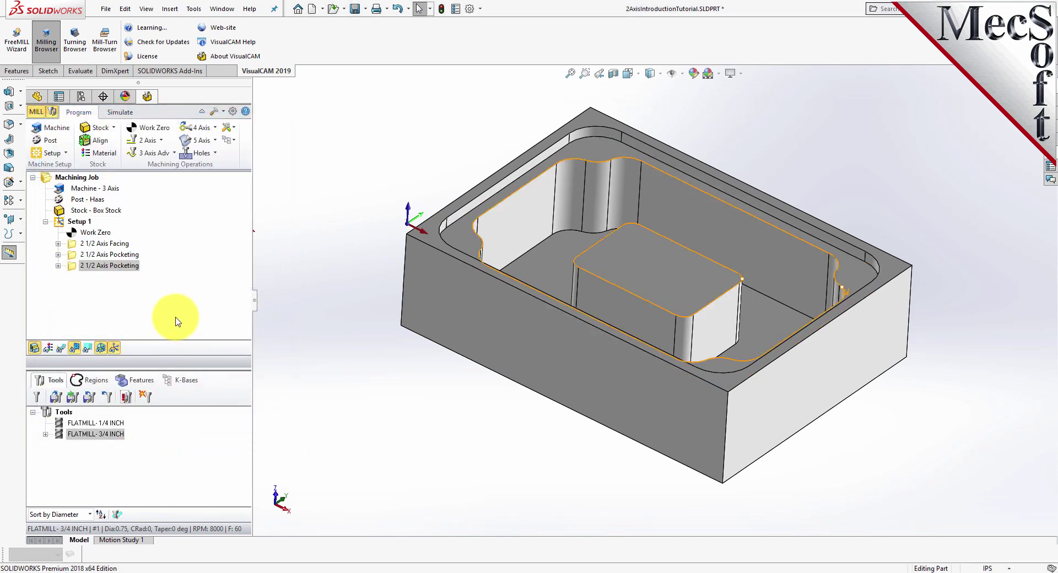
Step: Show the second pocketing toolpath and examine its cuts one Z level at a time from -0.75 to -1.75
click(61, 348)
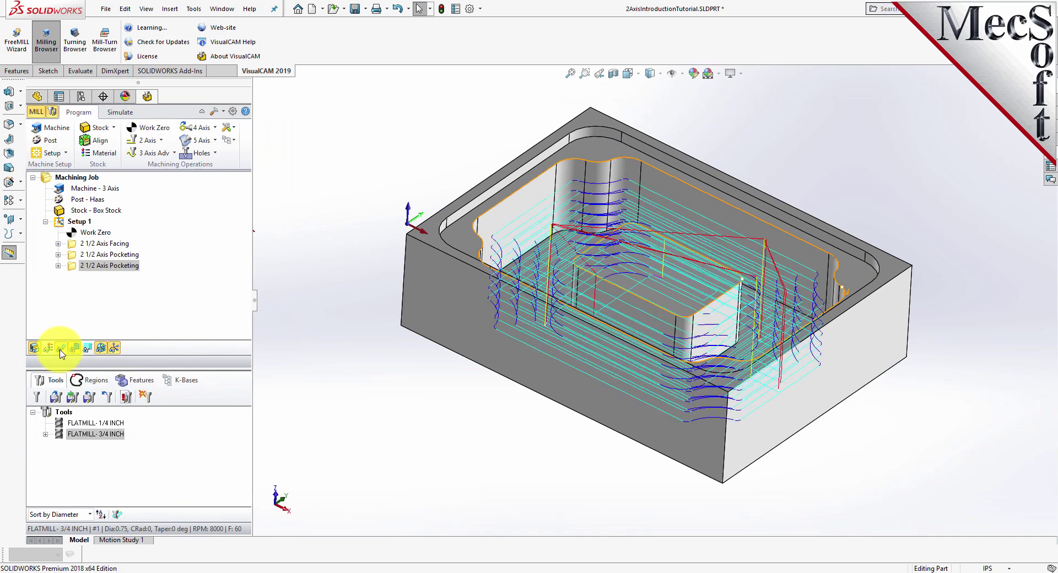
mouse_move(650, 314)
middle_down()
mouse_move(648, 395)
mouse_move(645, 314)
middle_up()
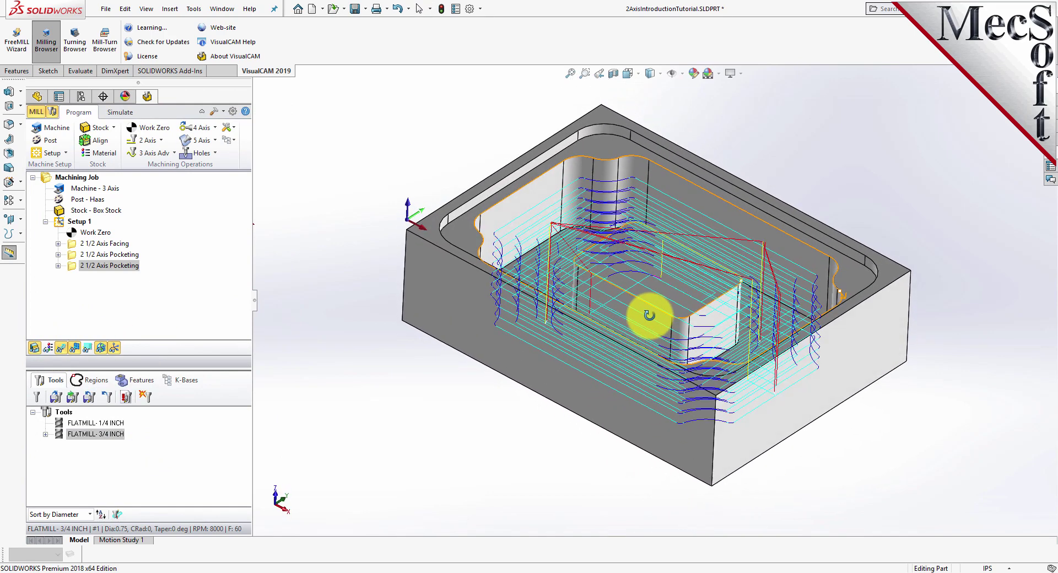
click(90, 351)
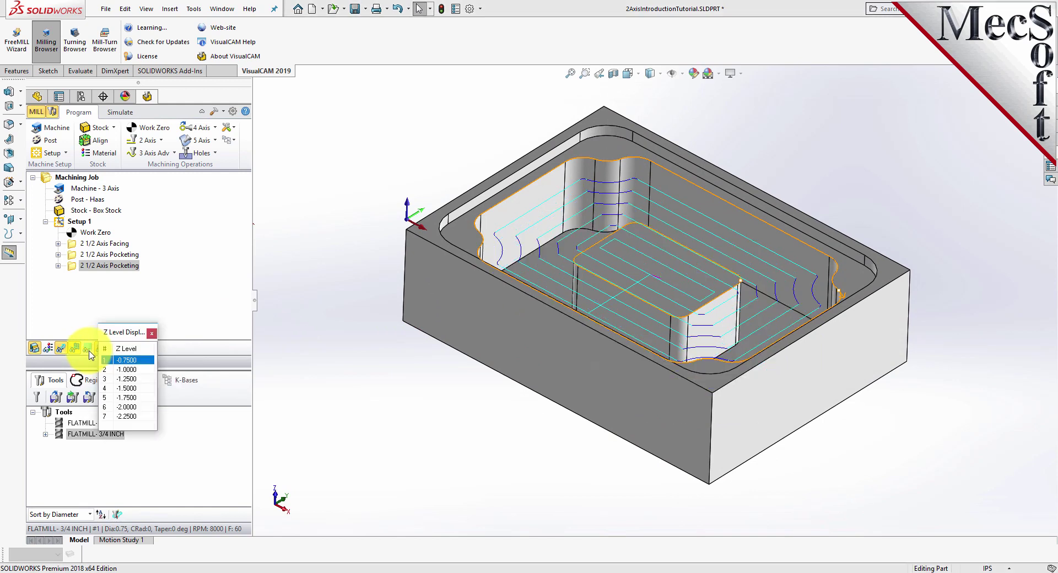
drag(125, 337, 323, 168)
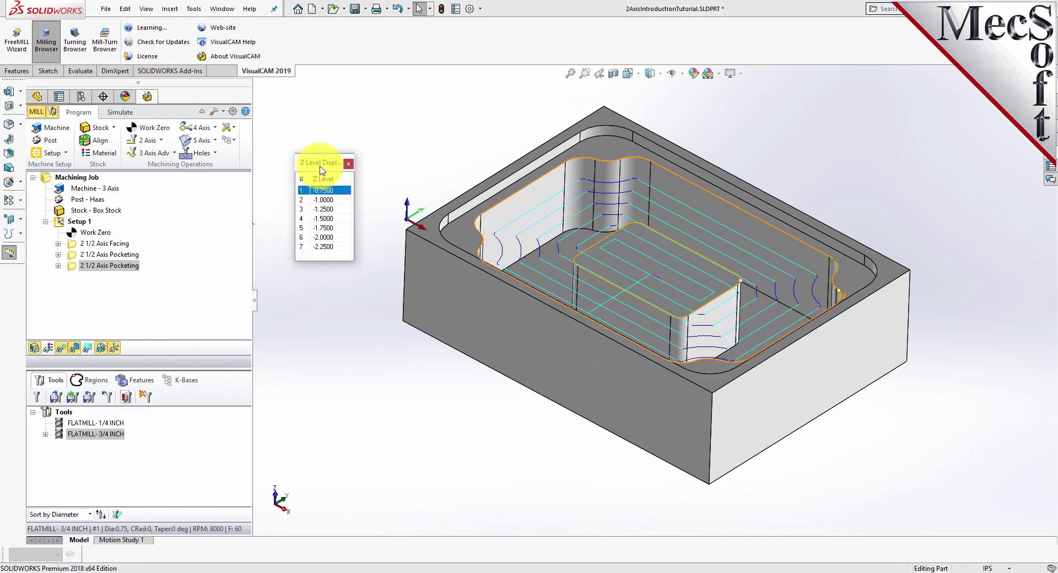
click(324, 199)
click(325, 209)
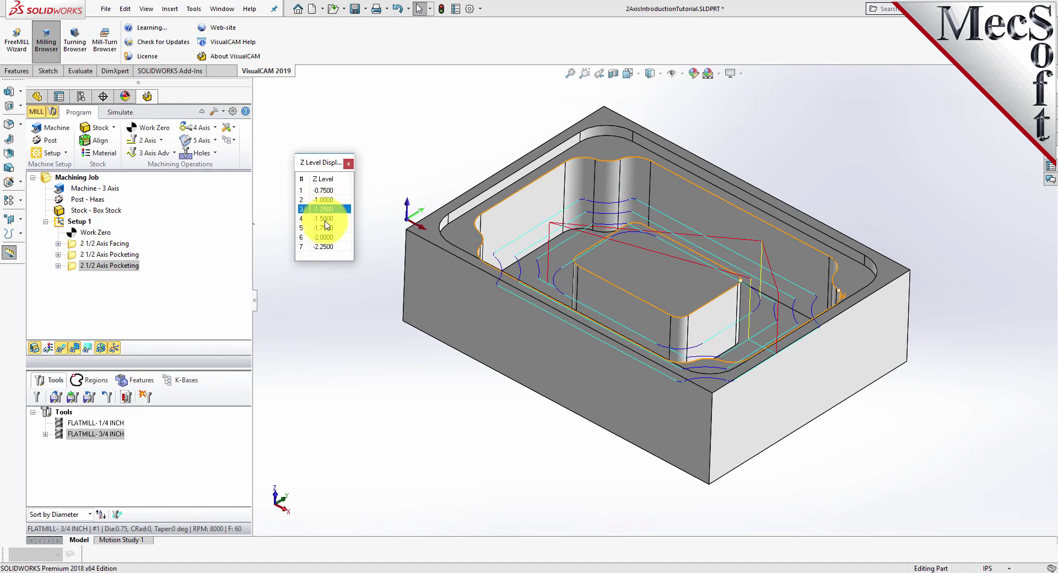
click(326, 218)
click(325, 228)
click(324, 190)
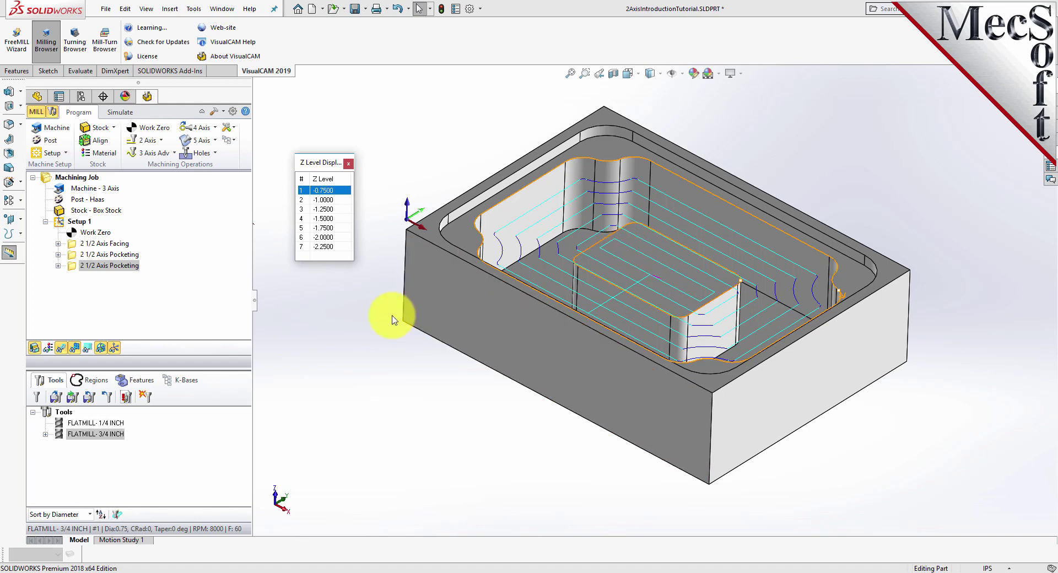
click(348, 164)
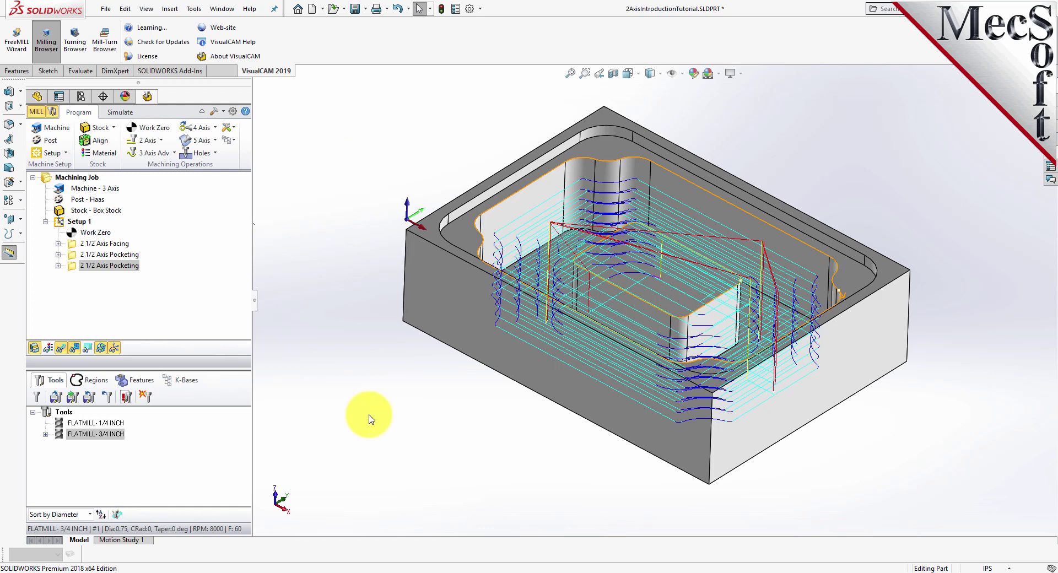
Step: Simulate the second 2 1/2 Axis Pocketing operation to the end with its toolpath hidden and inspect the cut stock around the island
click(123, 113)
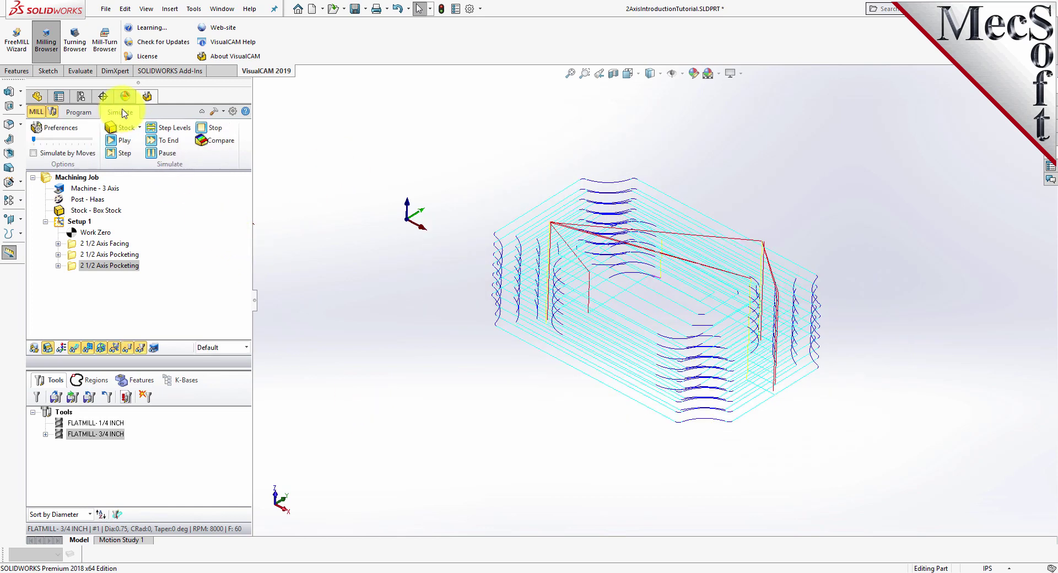
click(73, 266)
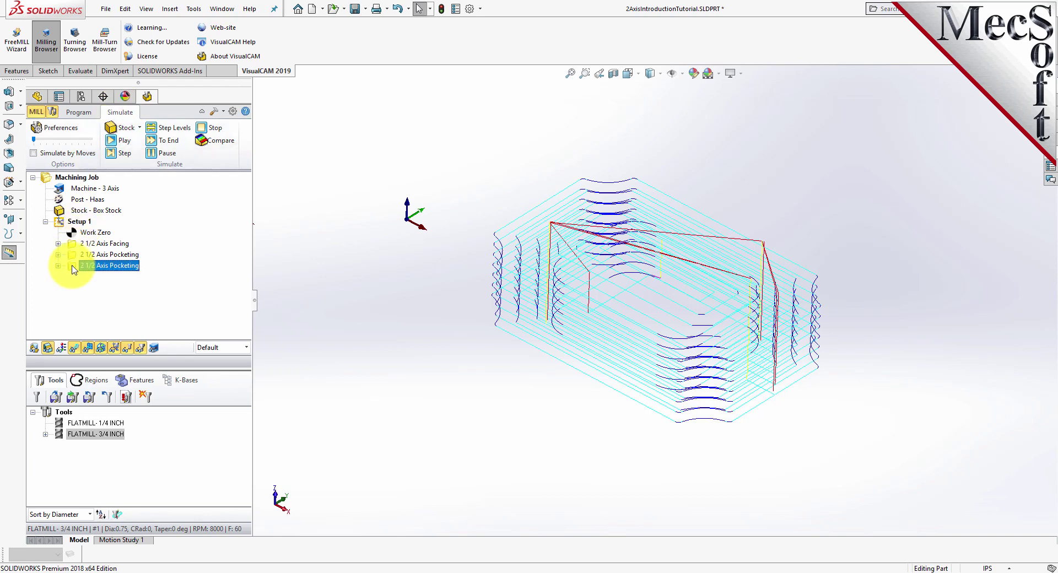
click(121, 142)
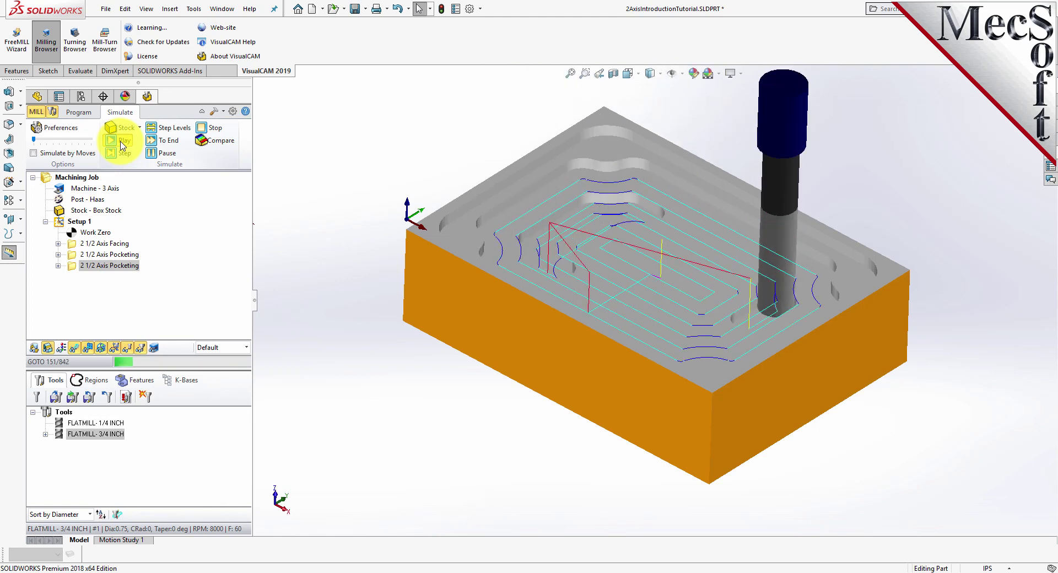
click(75, 348)
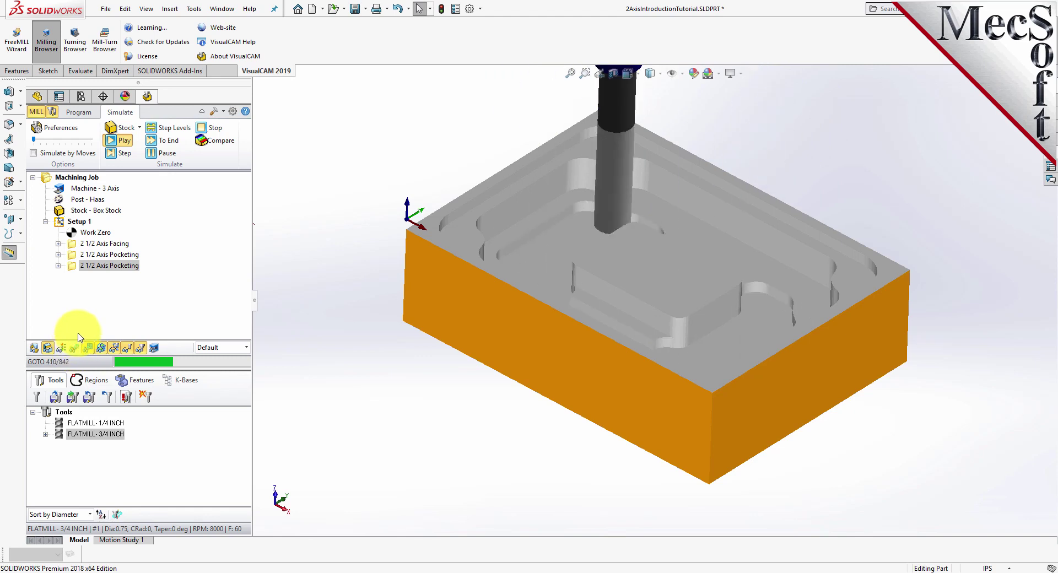
click(170, 152)
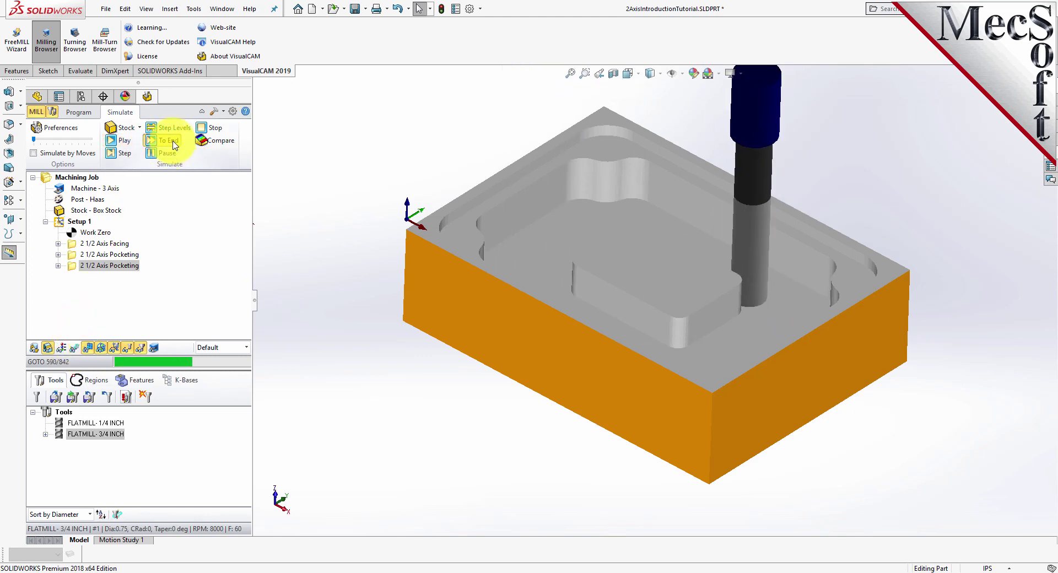
mouse_move(689, 338)
middle_down()
mouse_move(673, 445)
mouse_move(657, 416)
mouse_move(665, 365)
mouse_move(699, 324)
mouse_move(692, 359)
mouse_move(695, 347)
middle_up()
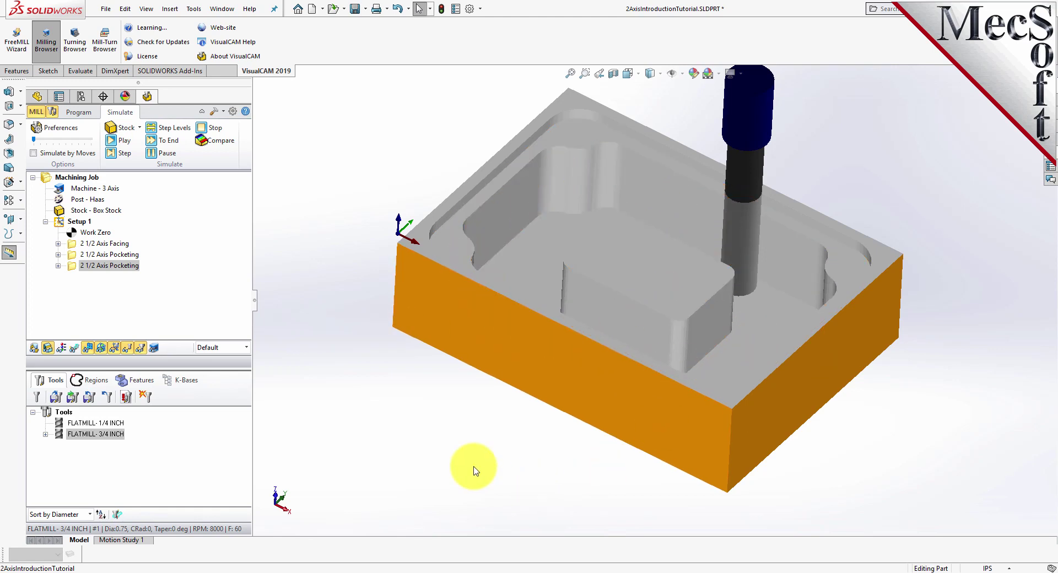
Step: Create a 2 1/2 Axis Profiling operation using the flat area of the pocket floor as its machining region
click(78, 112)
click(148, 141)
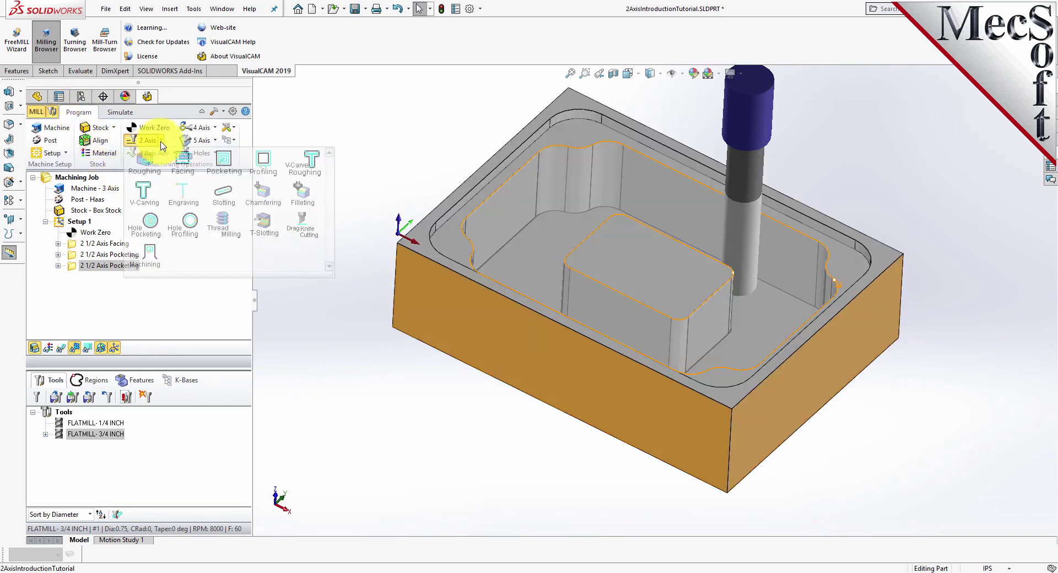
click(266, 174)
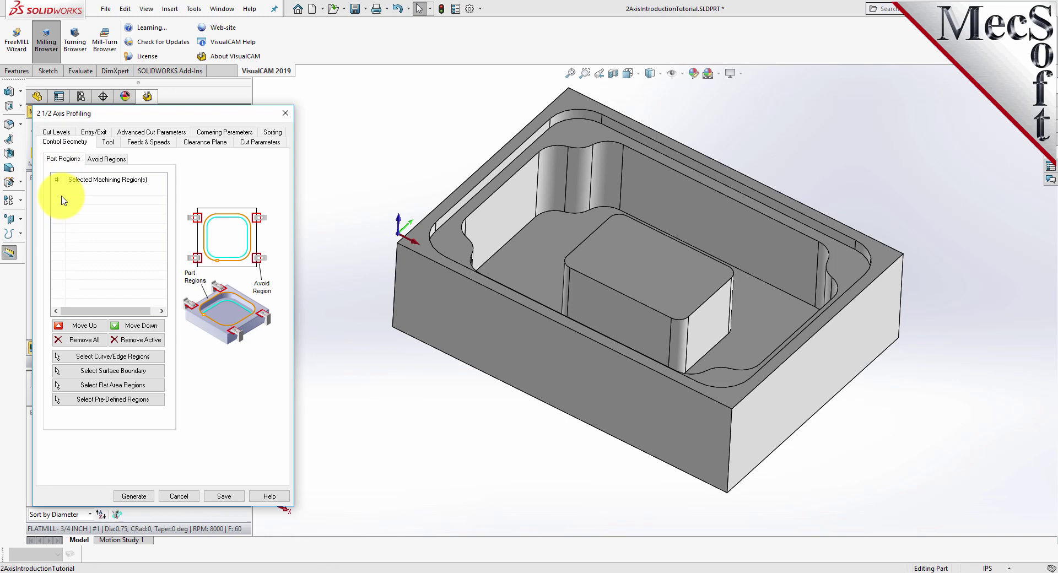
click(159, 390)
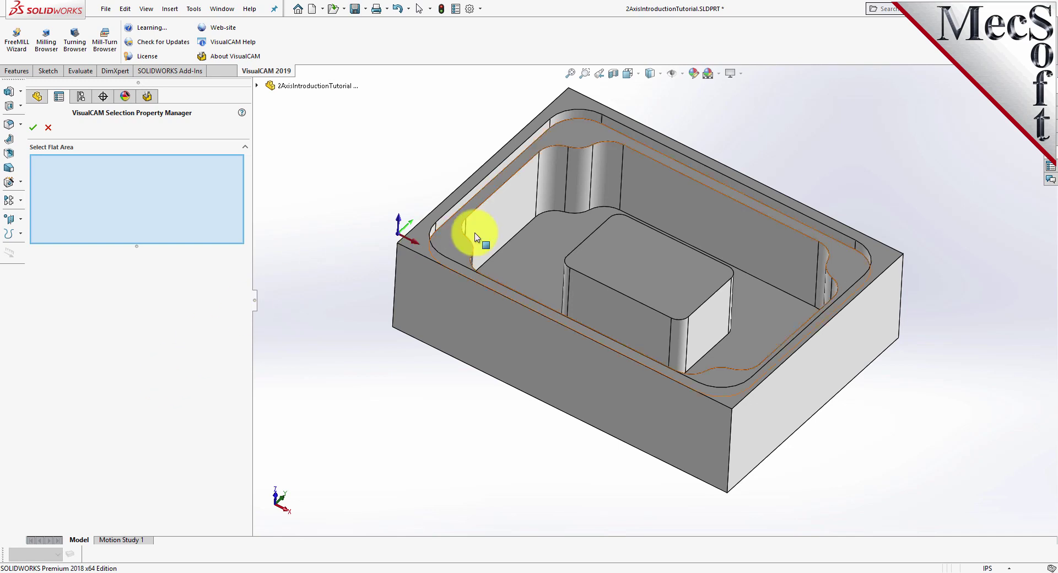
click(534, 258)
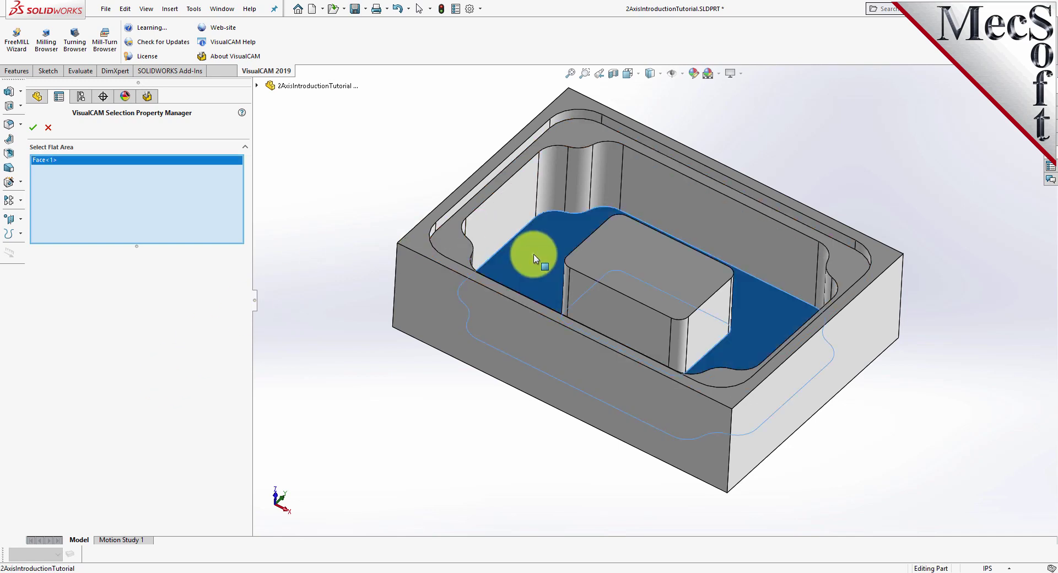
click(34, 128)
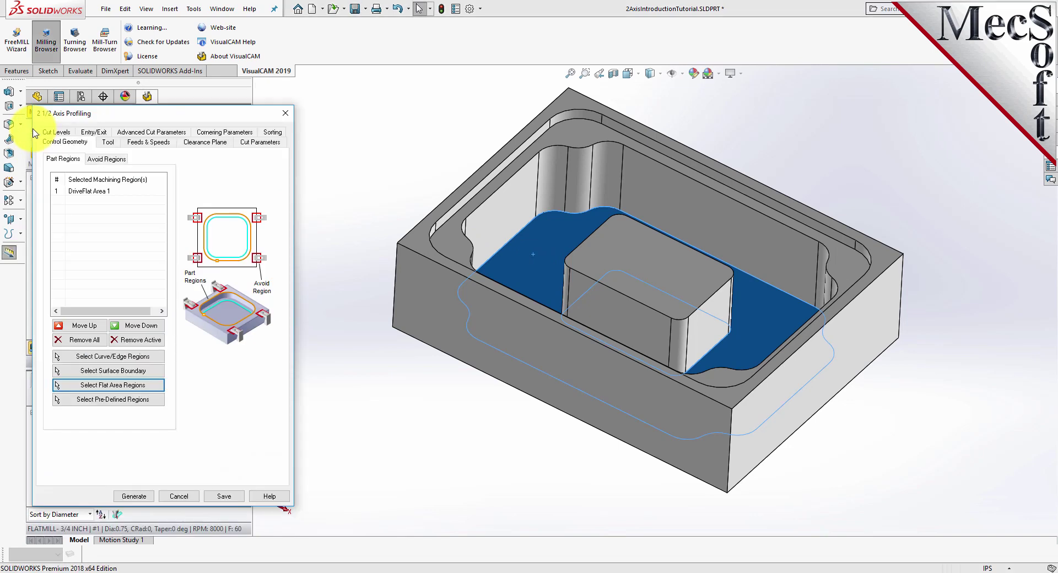
click(342, 347)
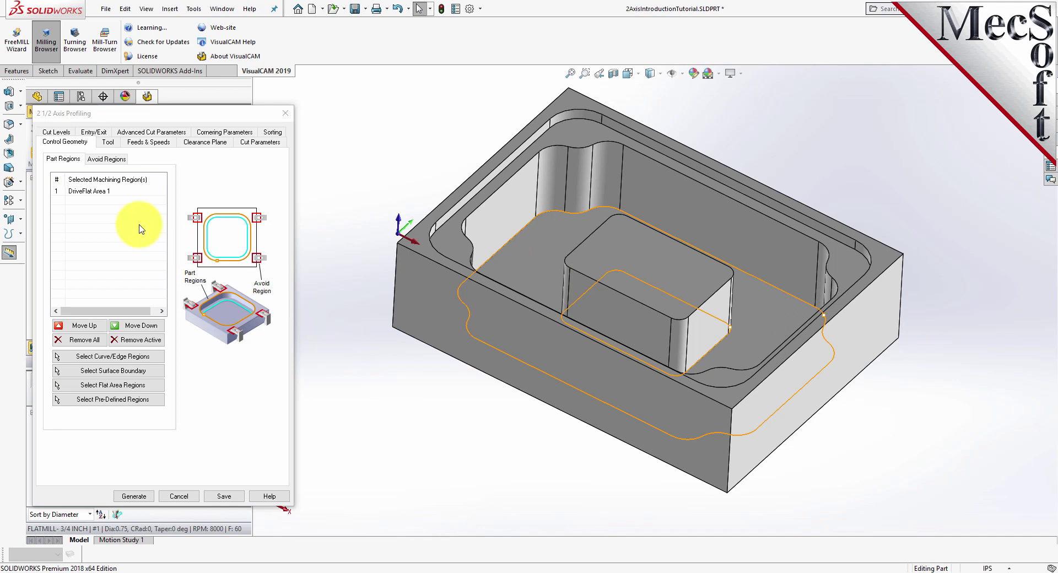
click(88, 192)
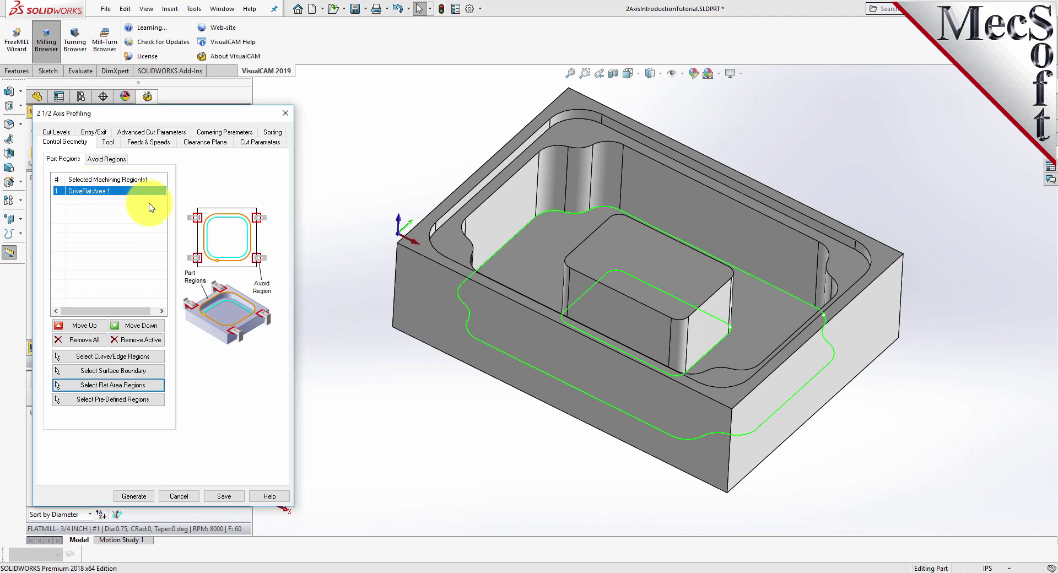
Step: Use the FLATMILL- 1/4 INCH tool with tolerance 0.001, stock 0 and climb cut direction, and determine the cut start side using the 3D model
click(107, 142)
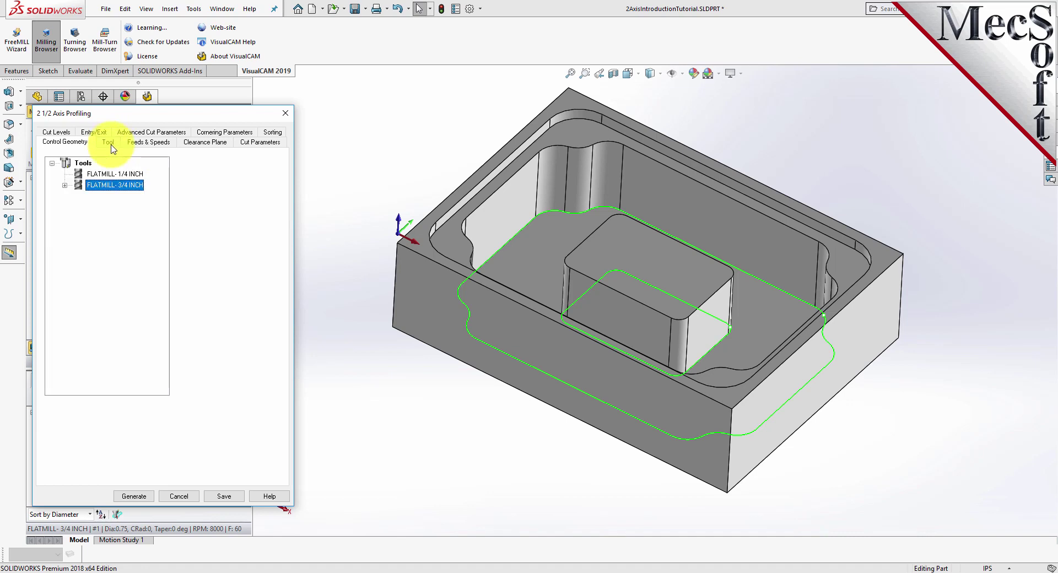
click(83, 174)
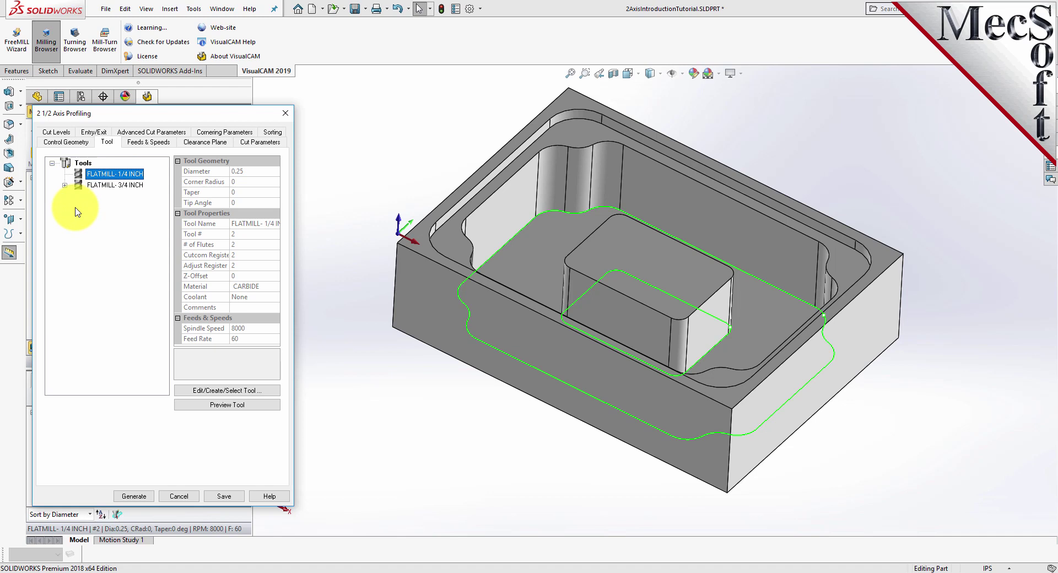
click(251, 143)
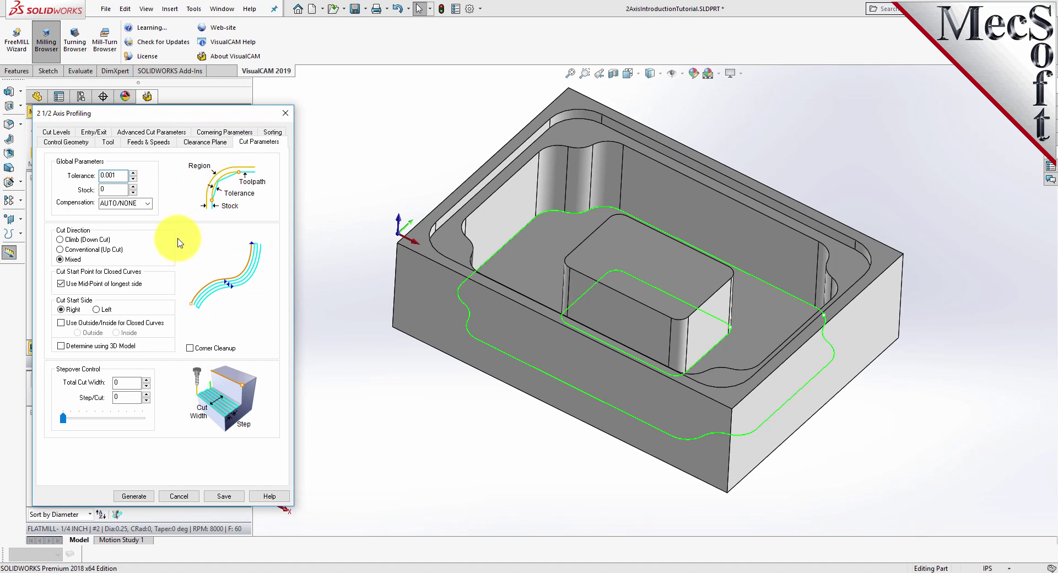
double_click(116, 175)
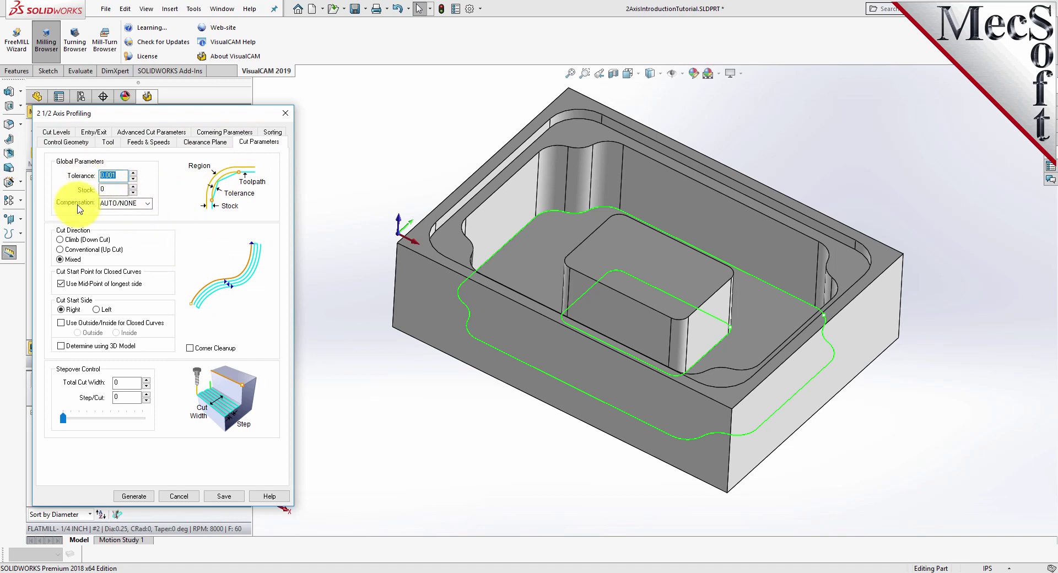
double_click(110, 189)
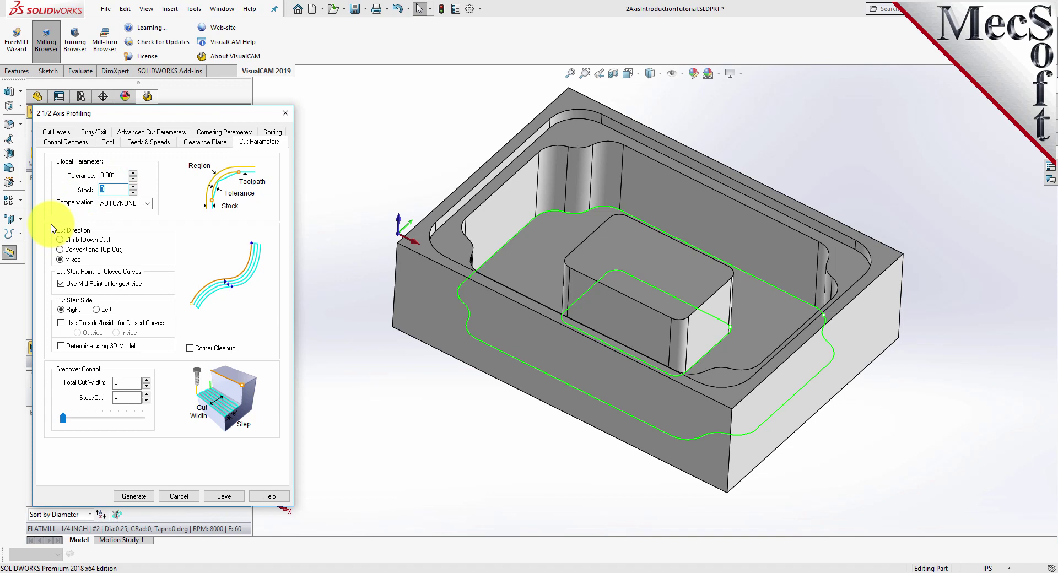
click(61, 240)
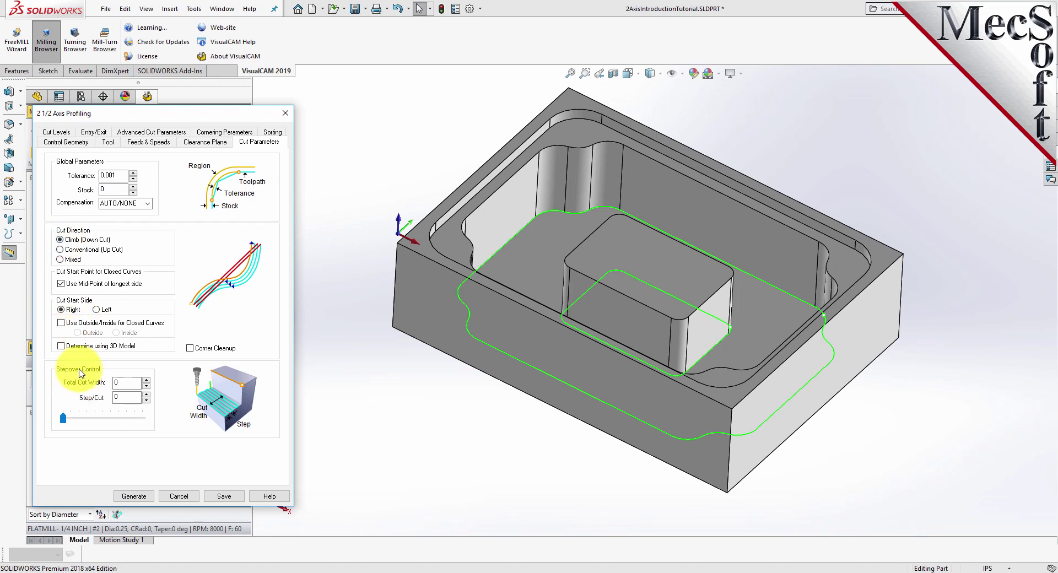
click(61, 346)
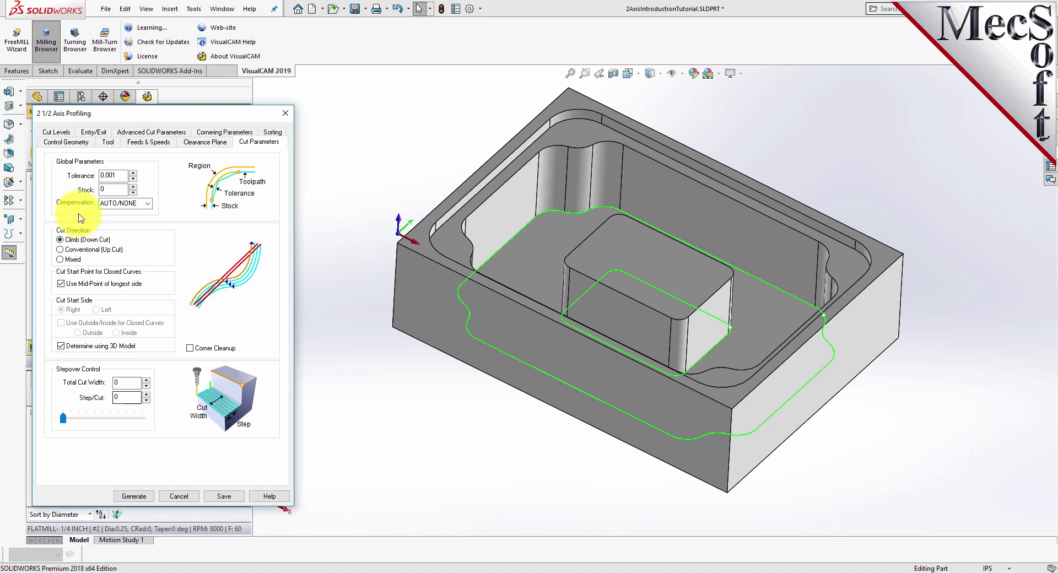
Step: Place the profiling operation's cut geometry at the bottom and generate the toolpath
click(60, 133)
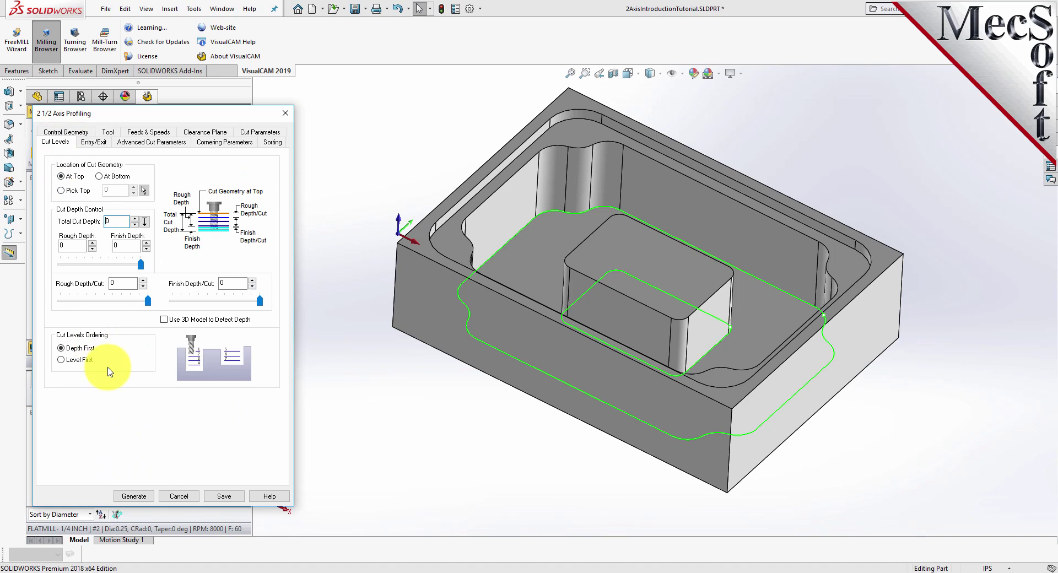
click(100, 177)
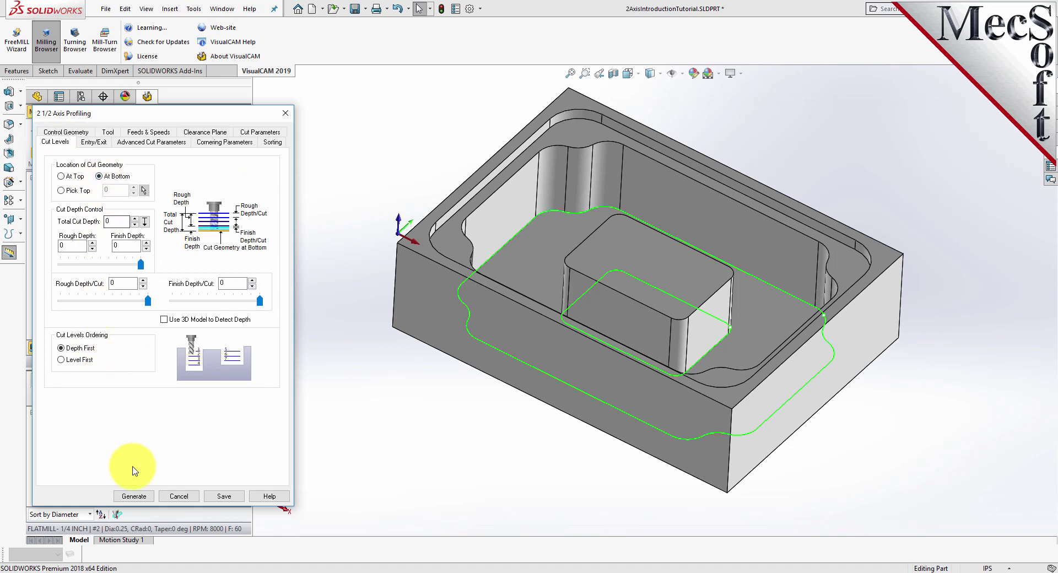
click(134, 496)
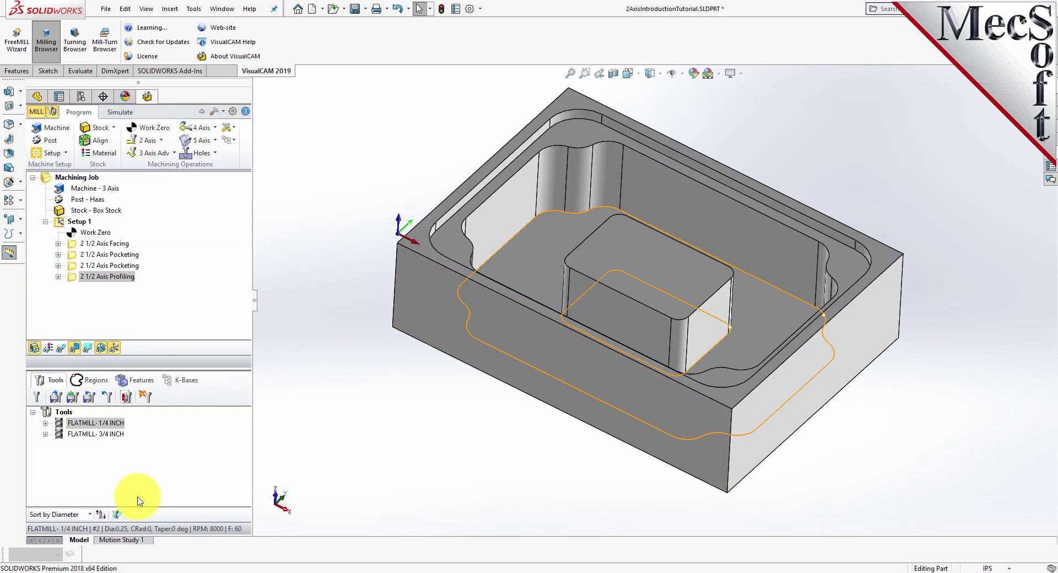
Step: Show the profiling toolpath and examine its passes along the pocket wall and around the island
click(73, 277)
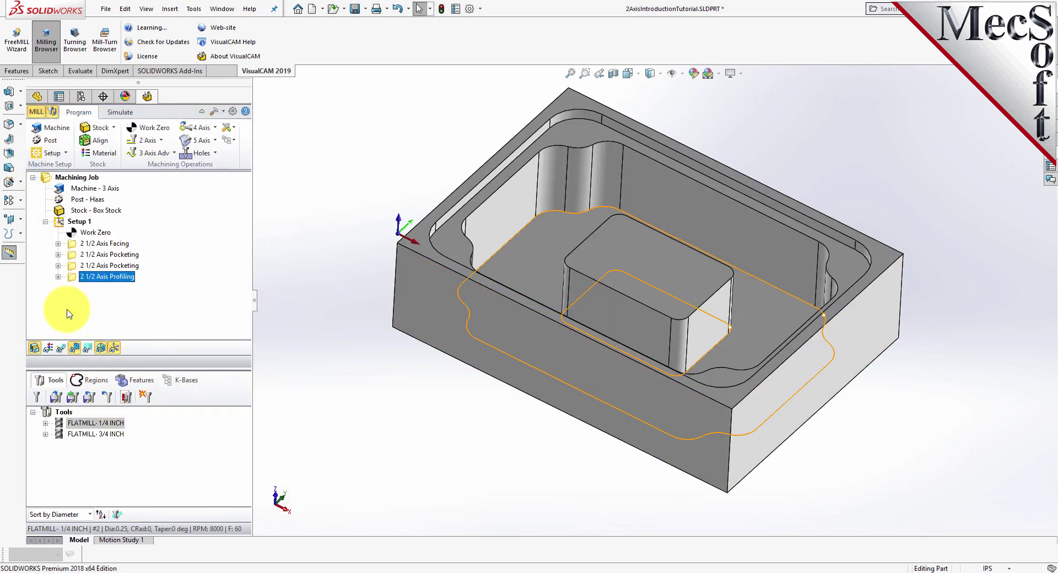
click(60, 348)
middle_drag(610, 463, 685, 382)
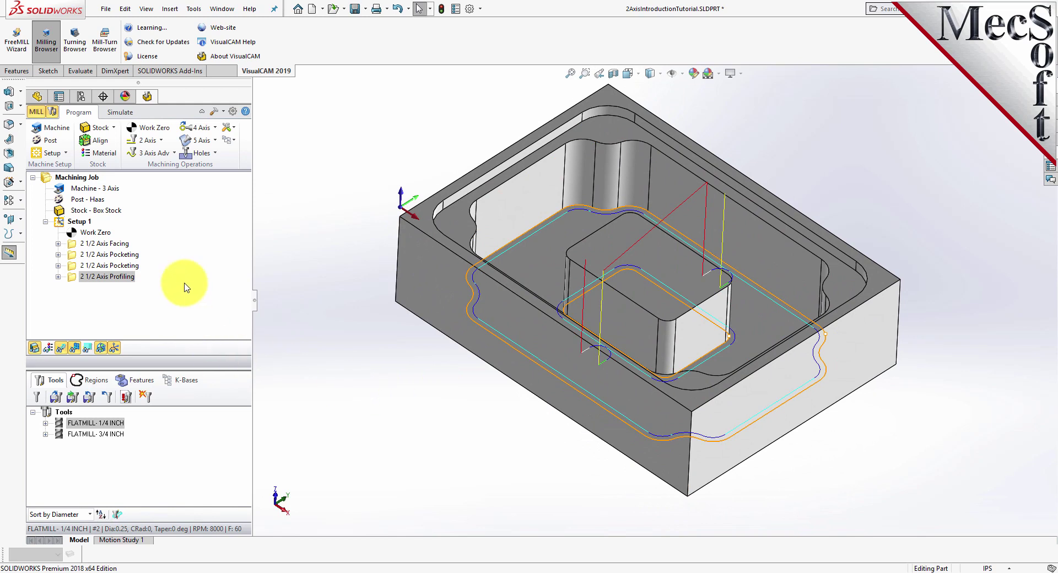
Step: Simulate the 2 1/2 Axis Profiling operation on the previously cut stock
click(129, 113)
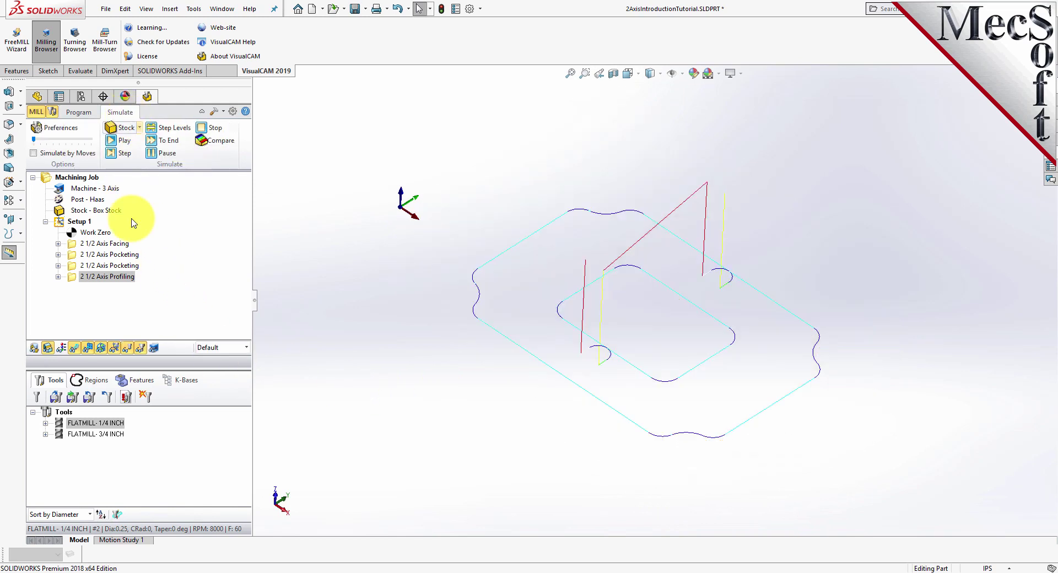
click(72, 279)
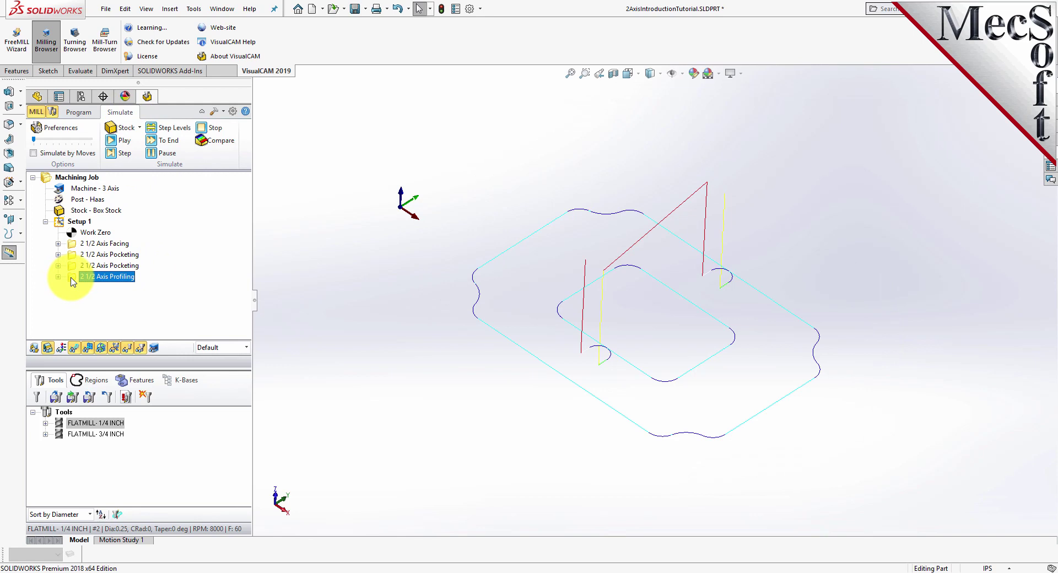
click(126, 141)
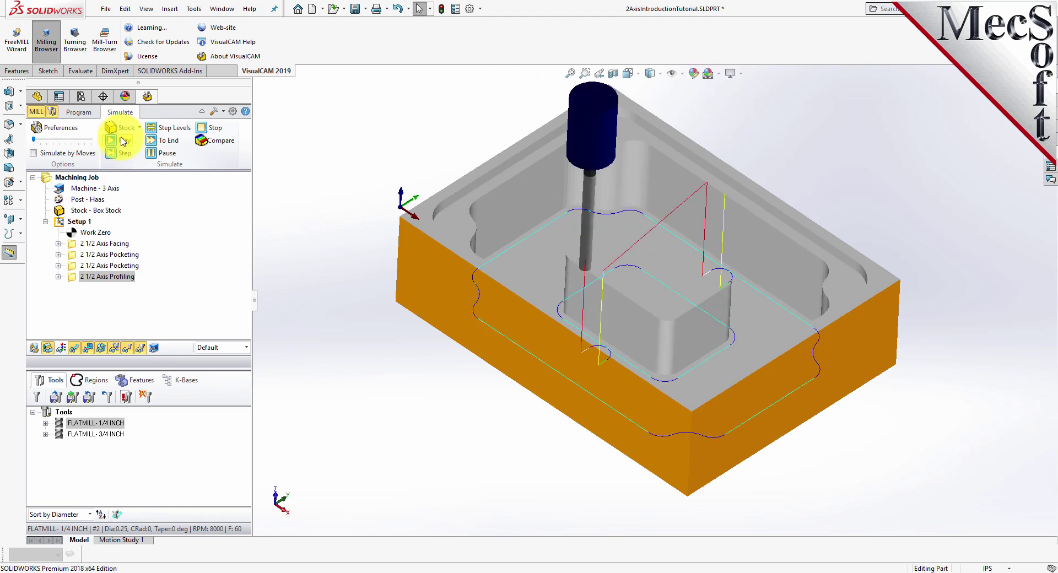
Step: Simulate all operations of Setup 1 from the box stock at a higher simulation speed and inspect the finished cut stock
click(58, 219)
drag(34, 140, 84, 139)
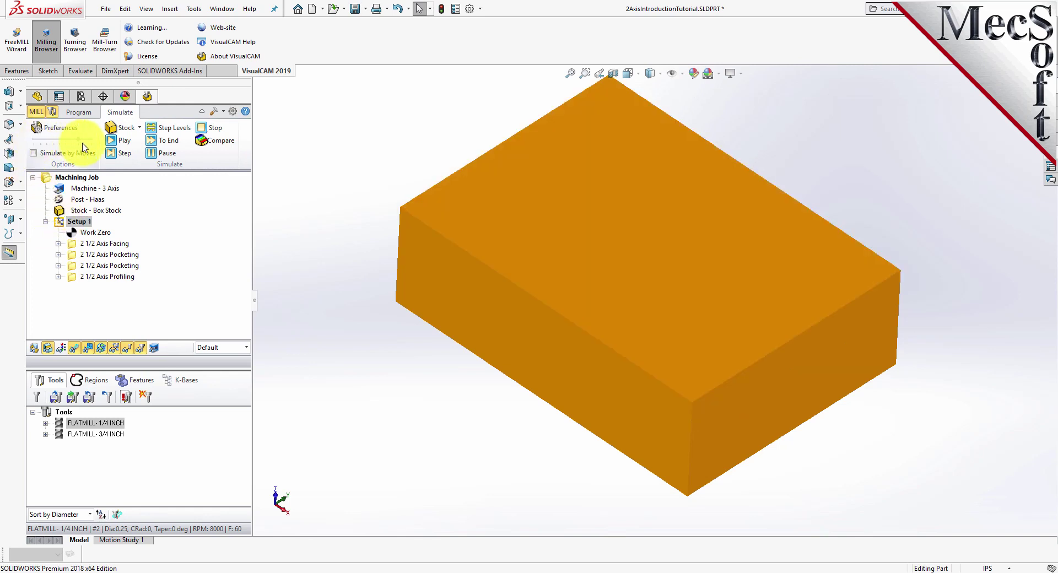
click(125, 142)
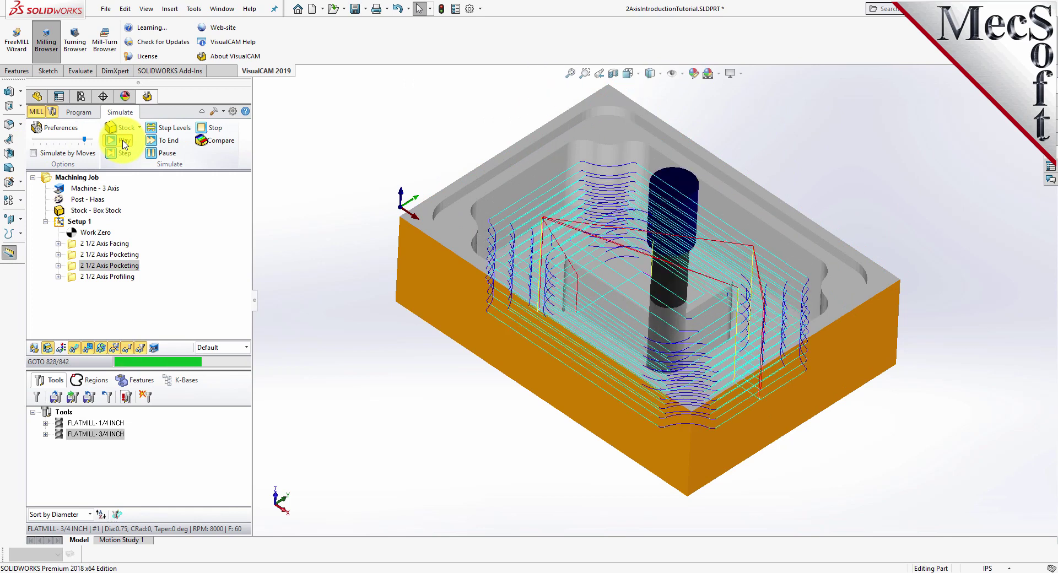
mouse_move(645, 354)
middle_down()
mouse_move(650, 450)
mouse_move(648, 334)
middle_up()
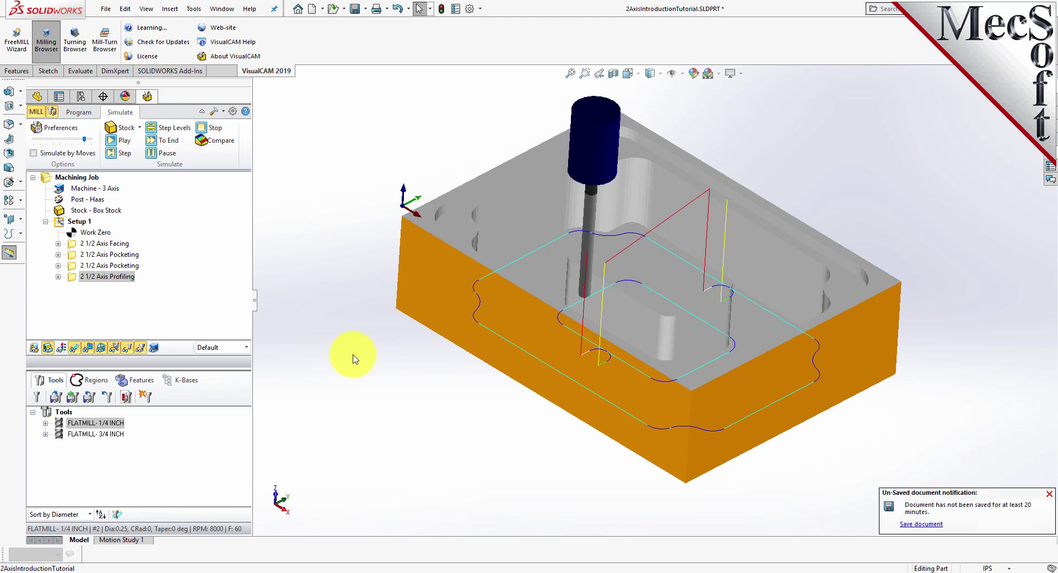
click(1049, 494)
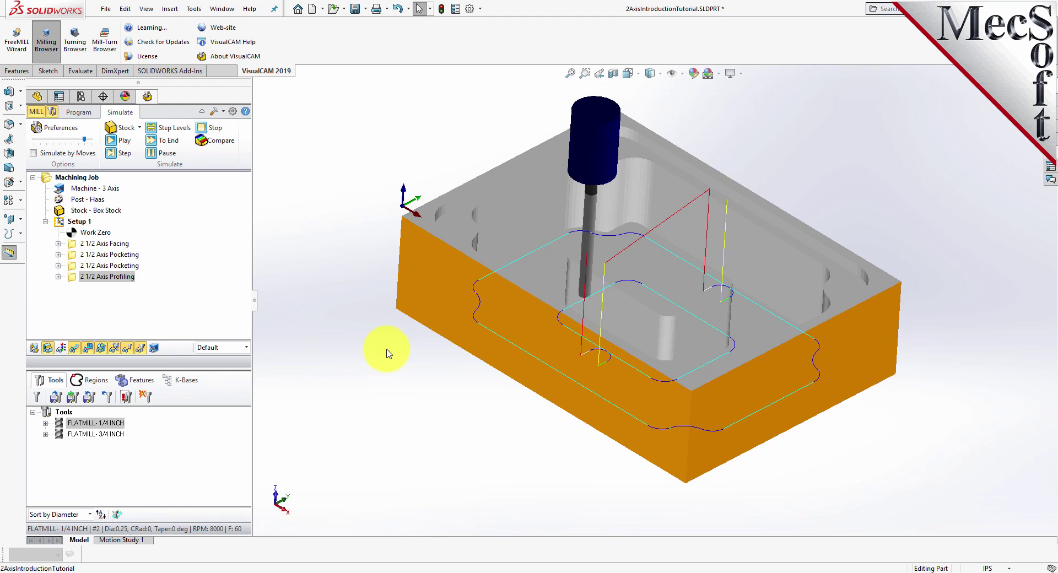
Step: Post Setup 1 with the Haas post as 2AxisIntroductionTutorial_Setup 1.nc
click(61, 222)
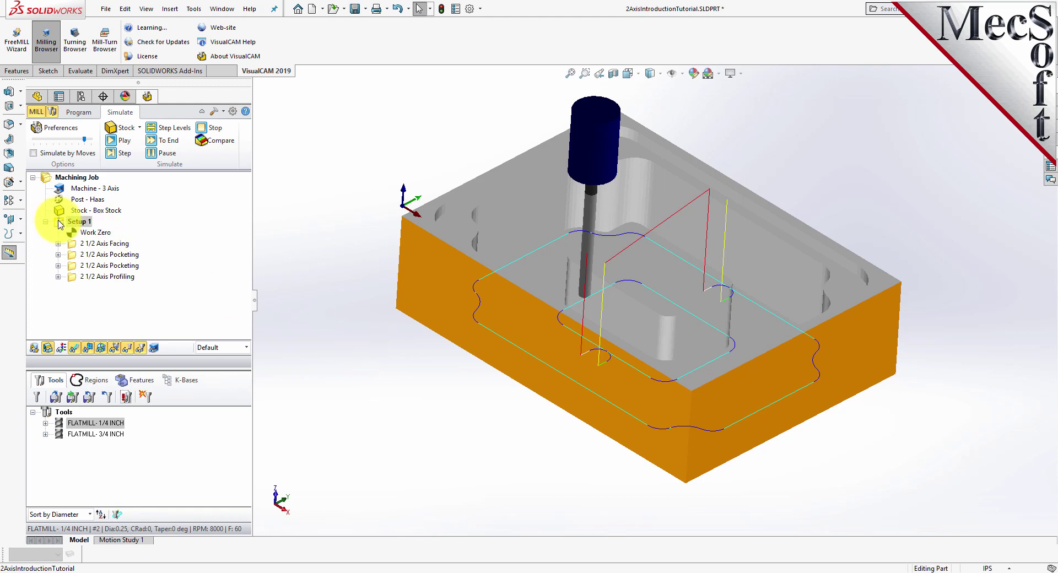
right_click(82, 222)
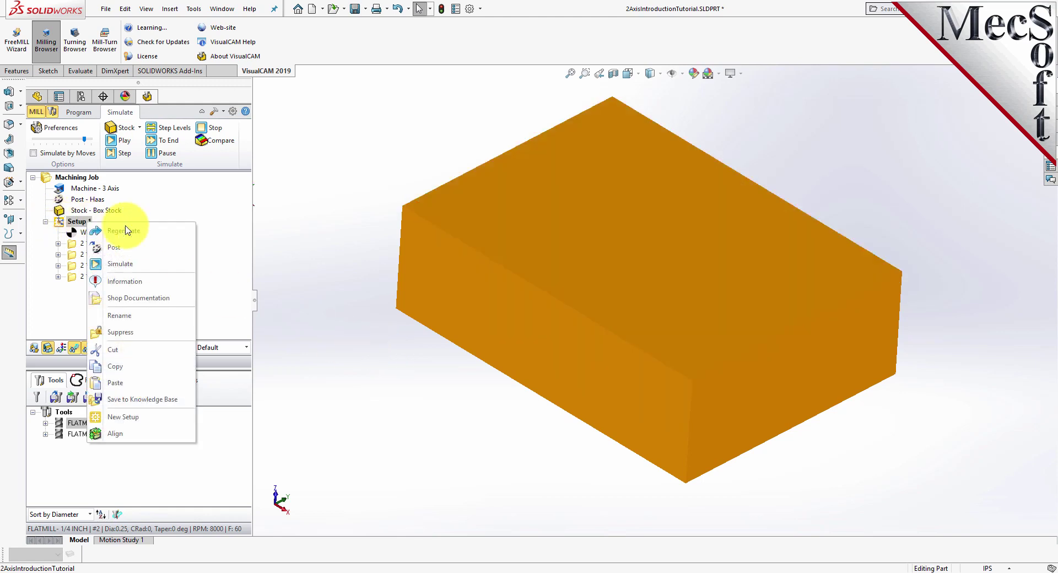
click(146, 252)
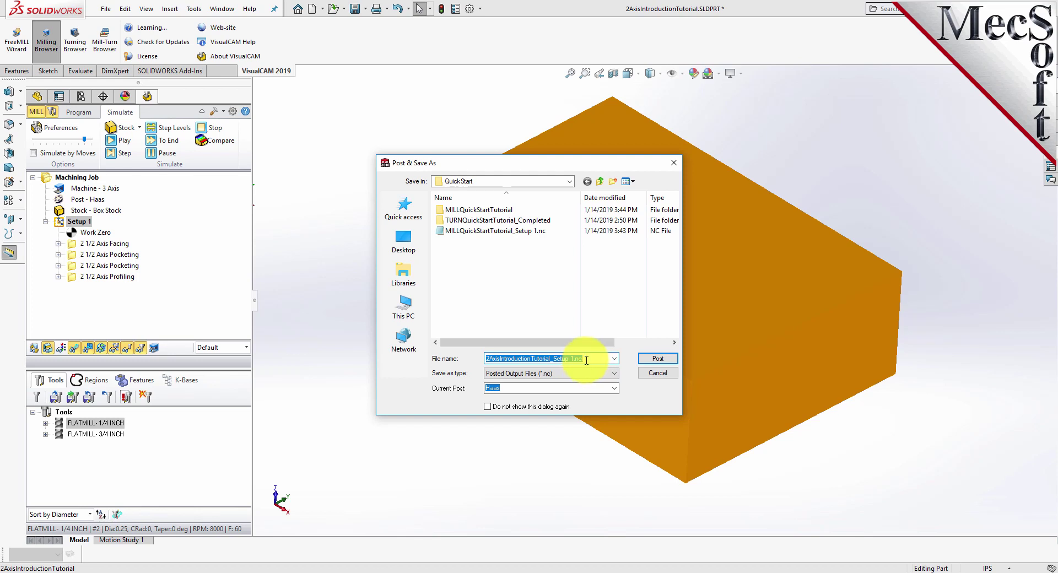
click(657, 359)
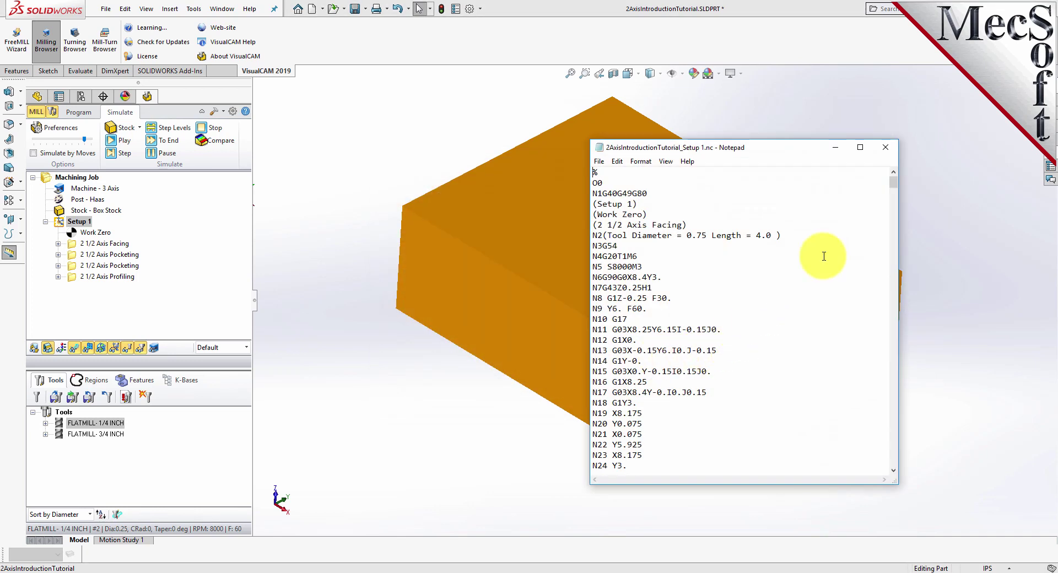
Step: Review the start of the posted G-code and highlight the 2 1/2 Axis Facing comment line
drag(892, 184, 886, 47)
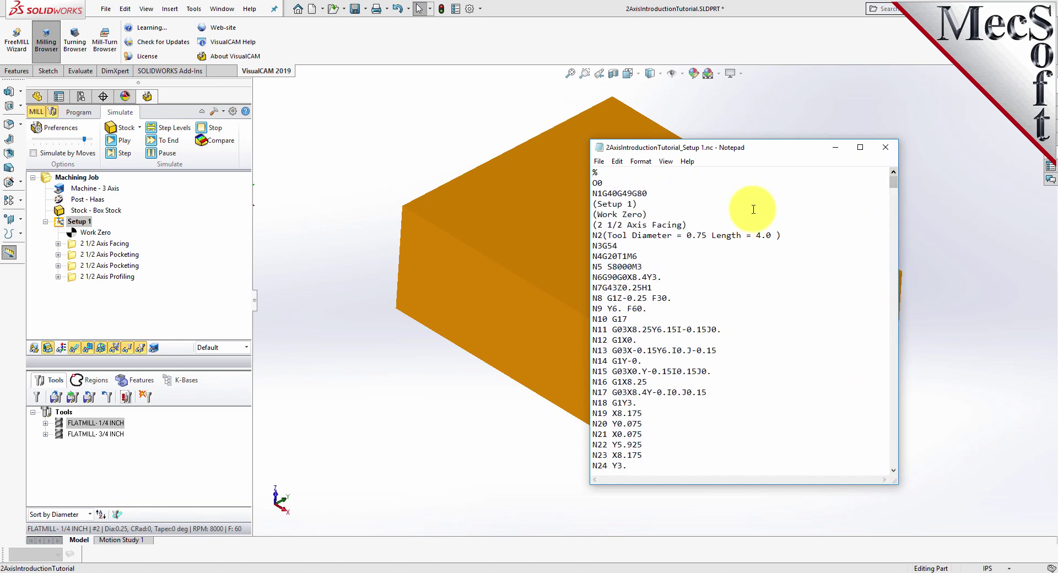
drag(686, 225, 580, 225)
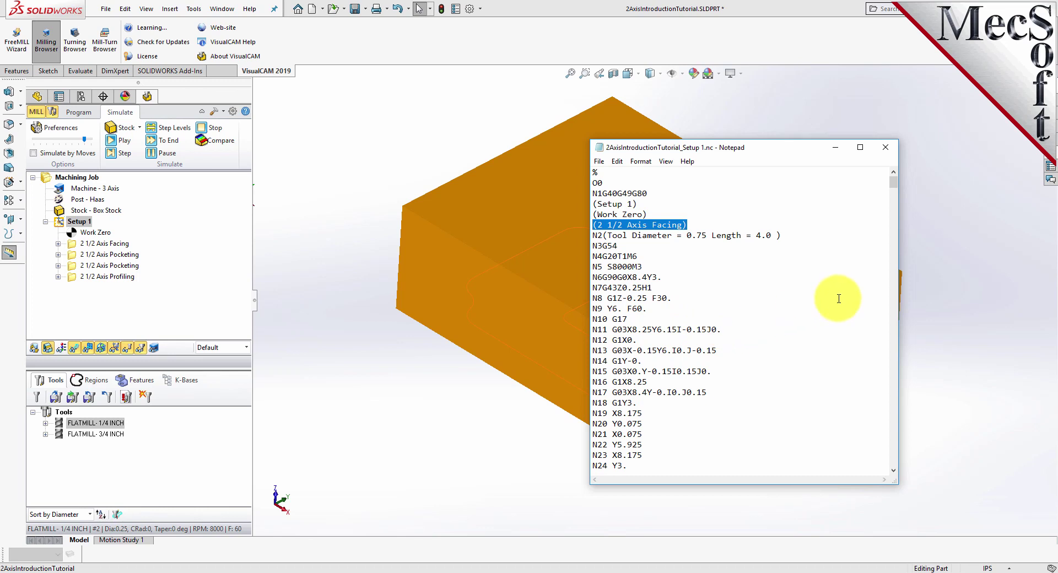